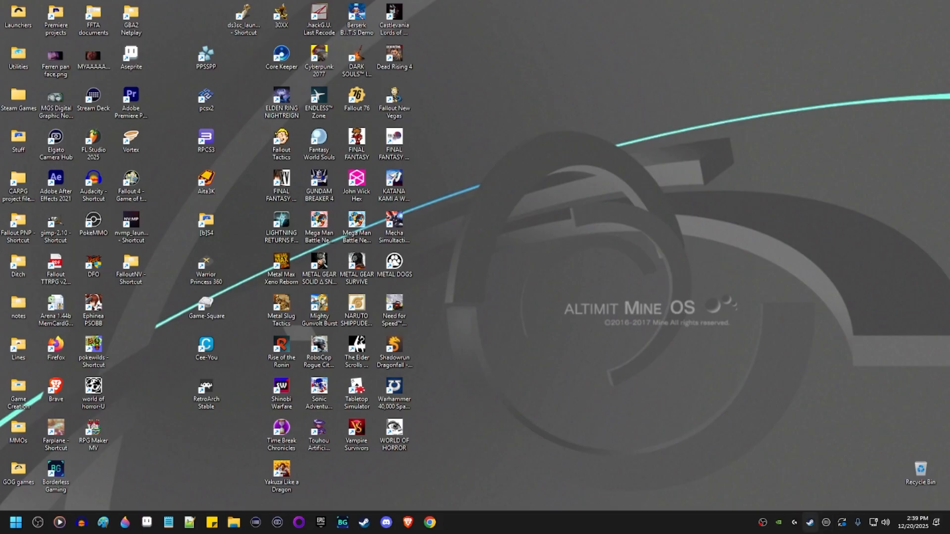
Find Fallout: New Vegas in the Steam library and uninstall it via Manage > Uninstall.
drag(261, 163, 575, 72)
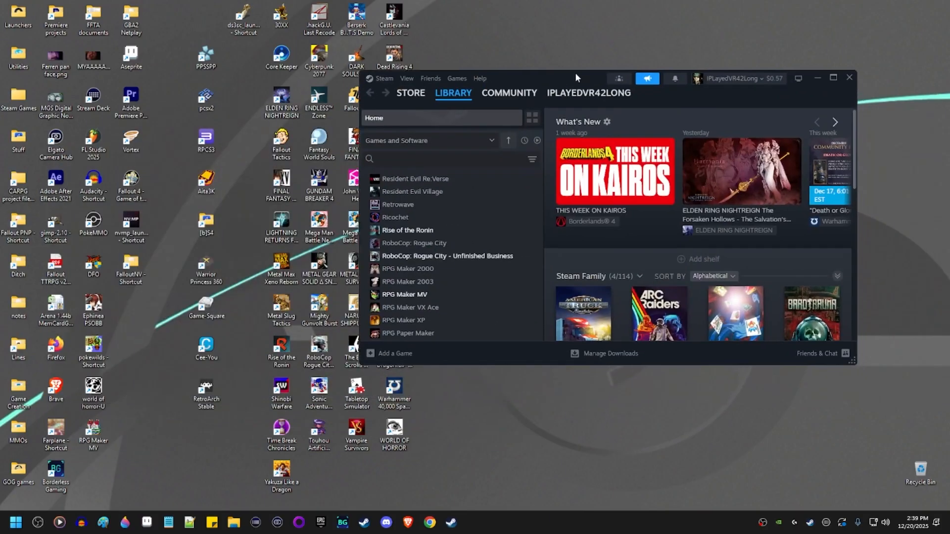
click(405, 228)
key(f)
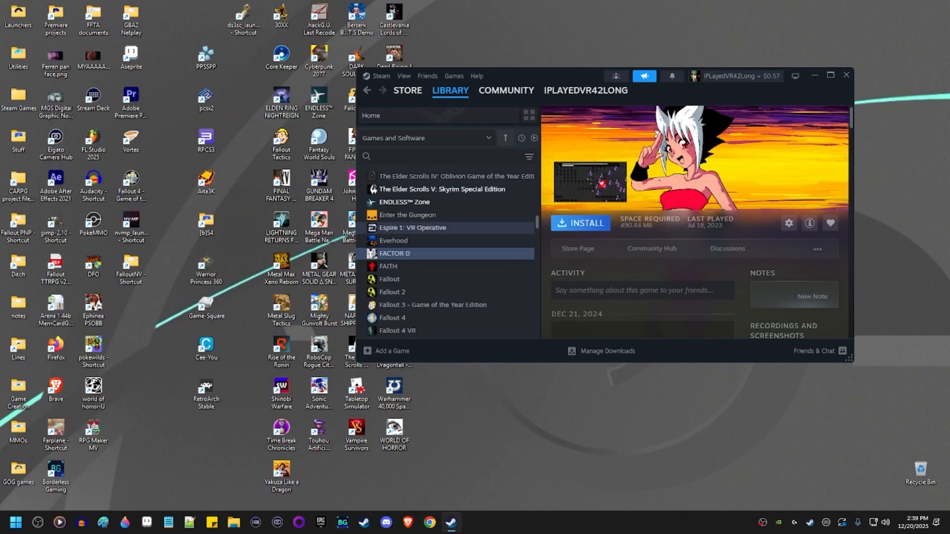
scroll(407, 256, down, 2)
click(408, 258)
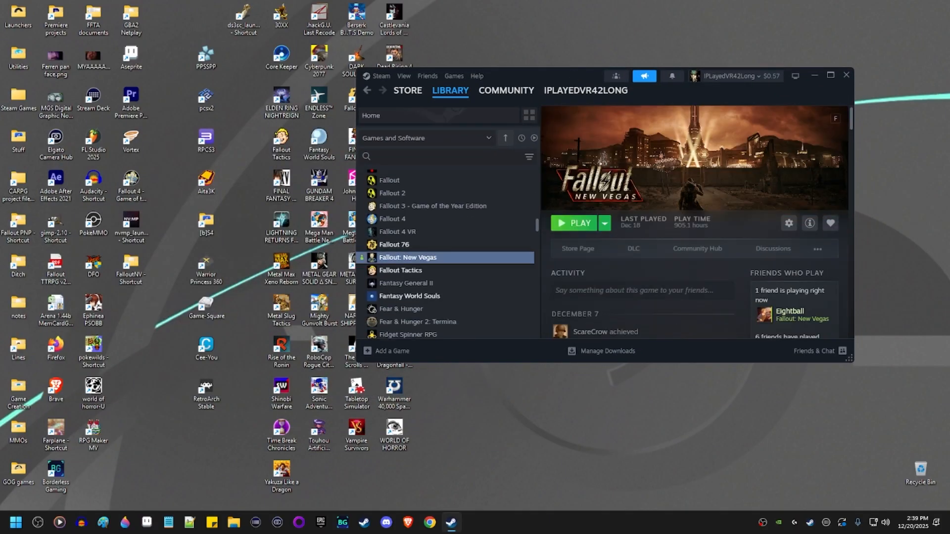
right_click(449, 259)
mouse_move(472, 333)
click(543, 315)
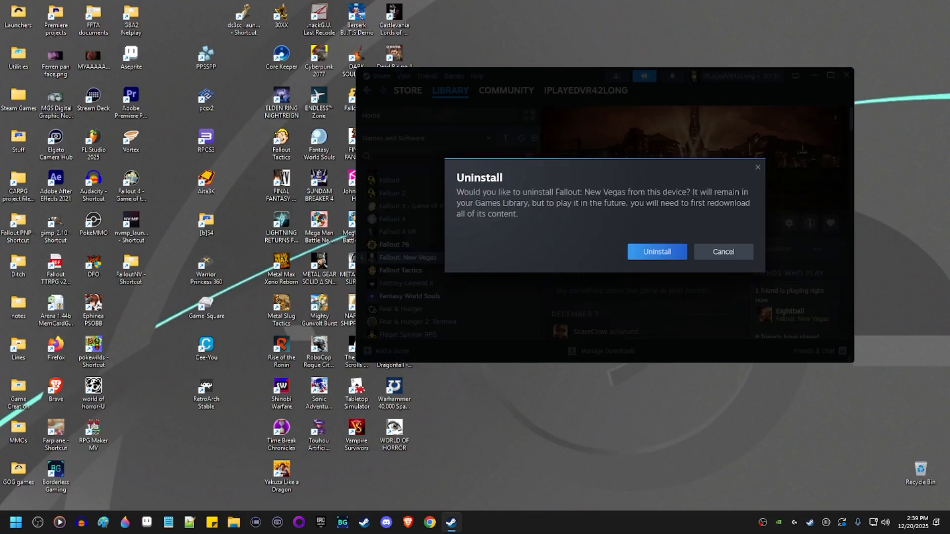
click(643, 251)
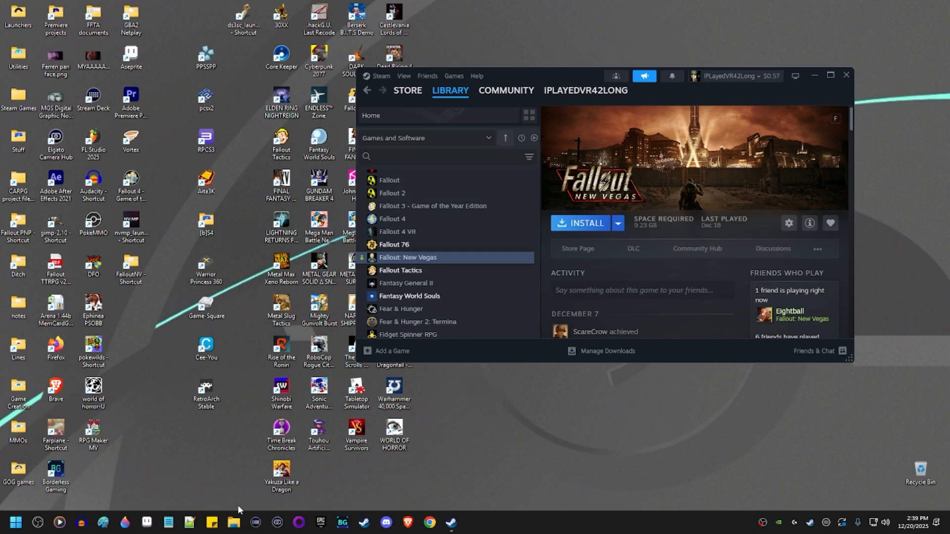
Open the Documents > My Games > FalloutNV folder in File Explorer.
click(233, 522)
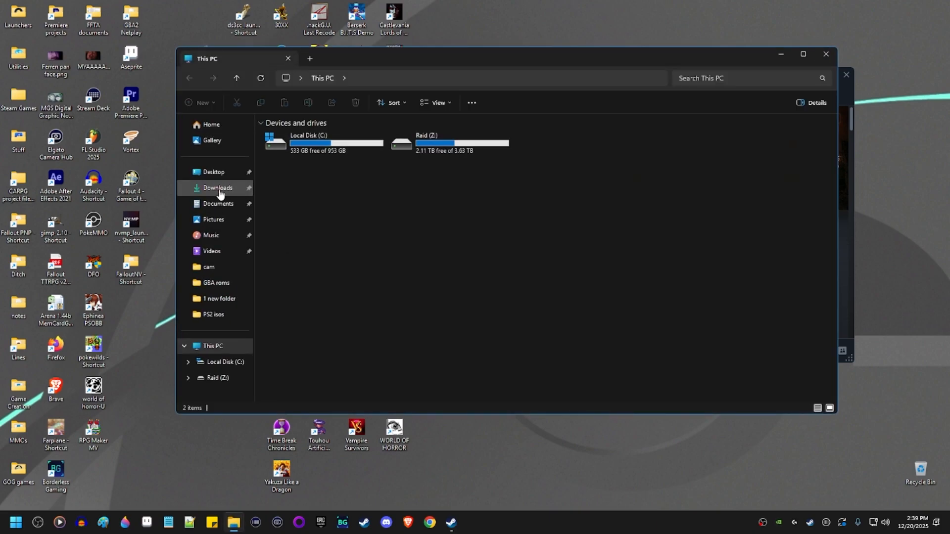
click(218, 204)
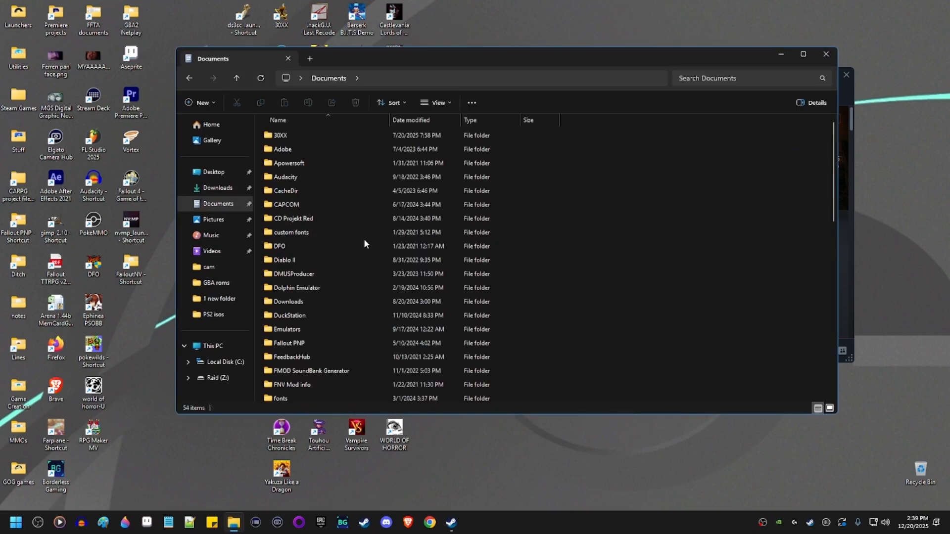
key(m)
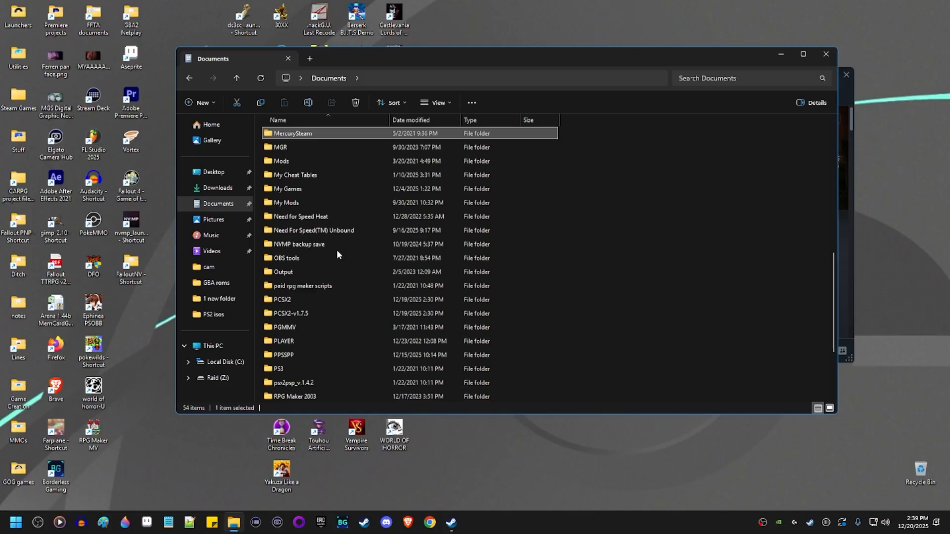
double_click(310, 189)
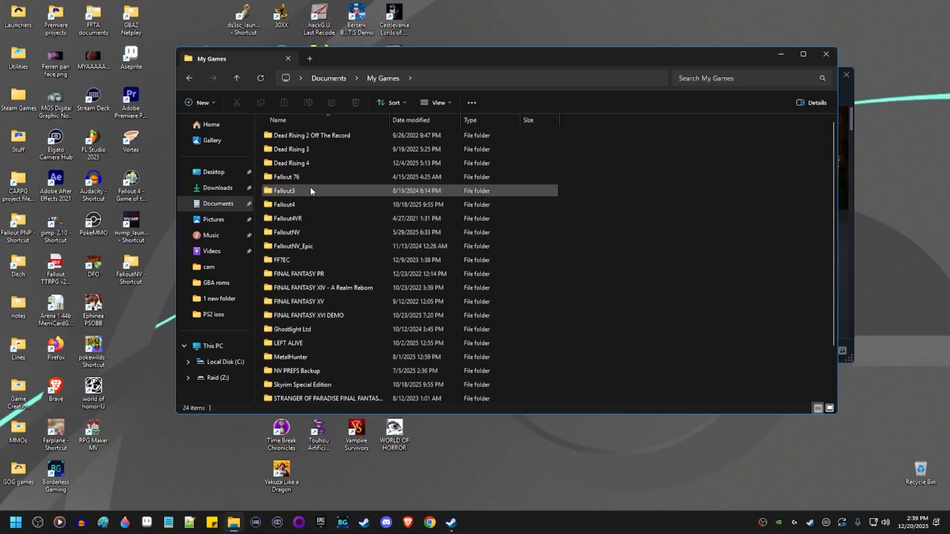
double_click(308, 233)
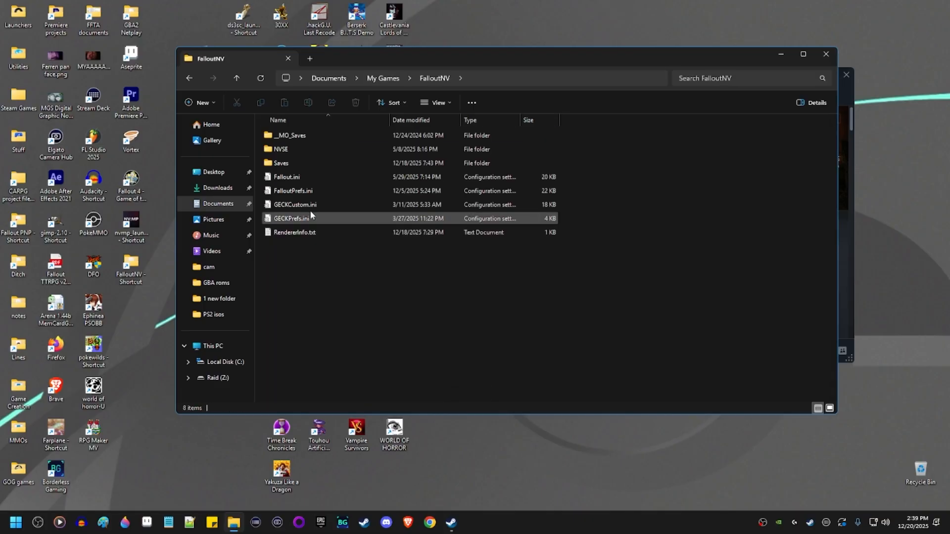
Select Fallout.ini together with FalloutPrefs.ini.
click(301, 179)
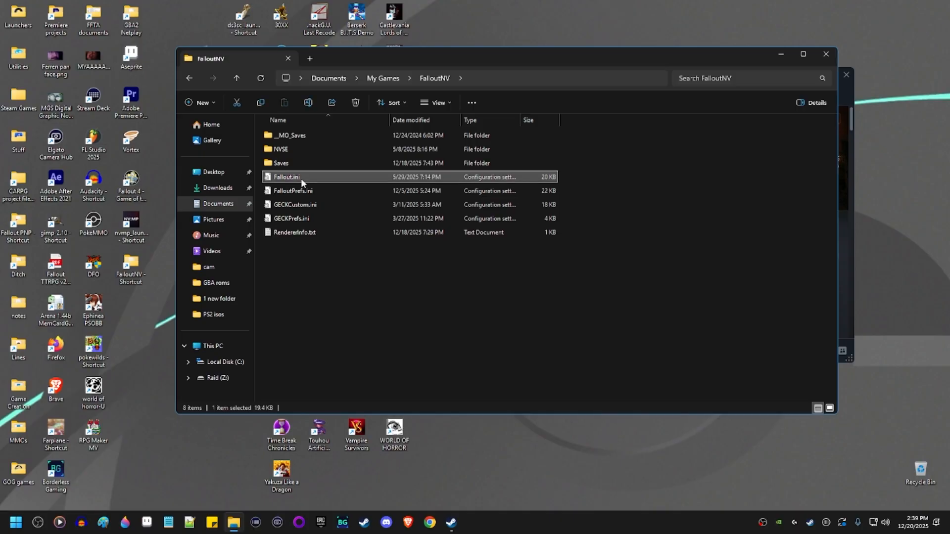
key(shift+Down)
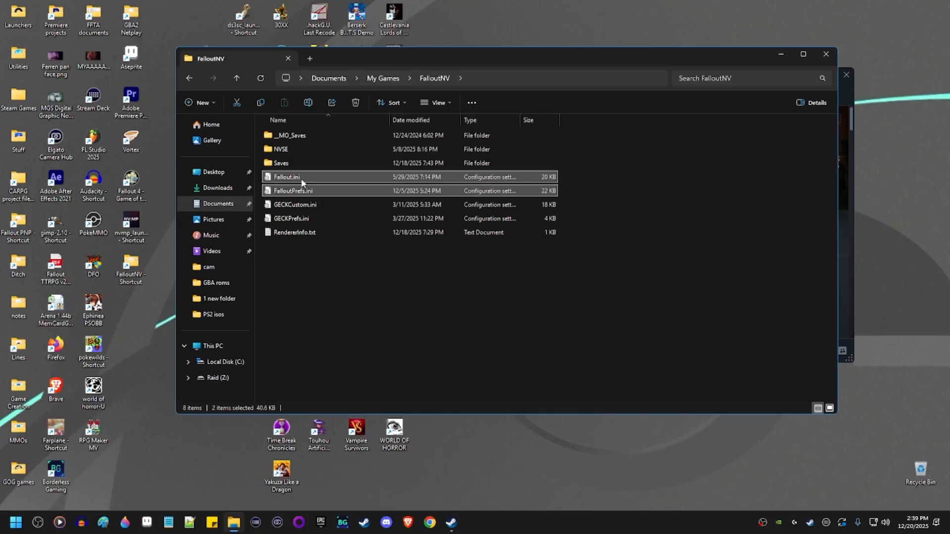
key(shift+Down)
key(shift+Down)
key(shift+Up)
key(shift+Up)
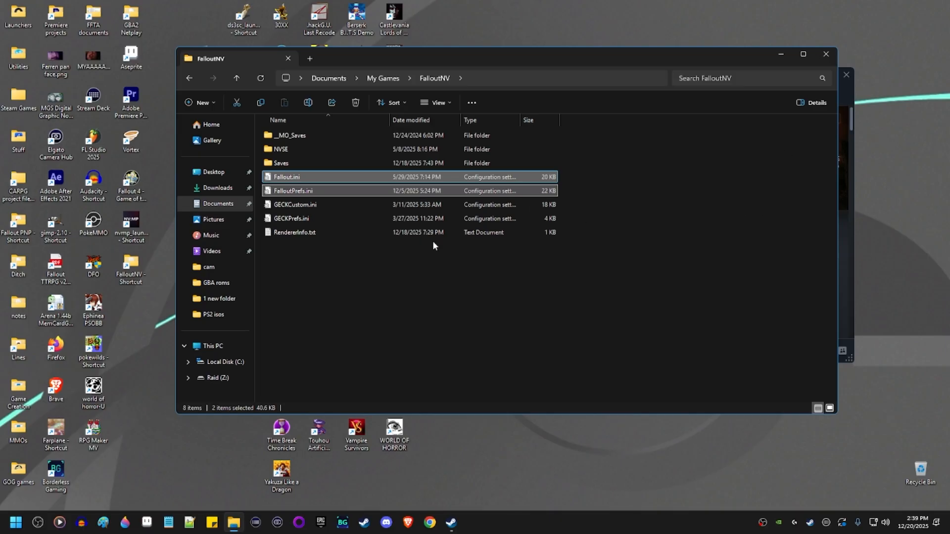
Reinstall Fallout: New Vegas onto Raid (Z:), then move the NV: Multiplayer Discord window into view.
click(825, 54)
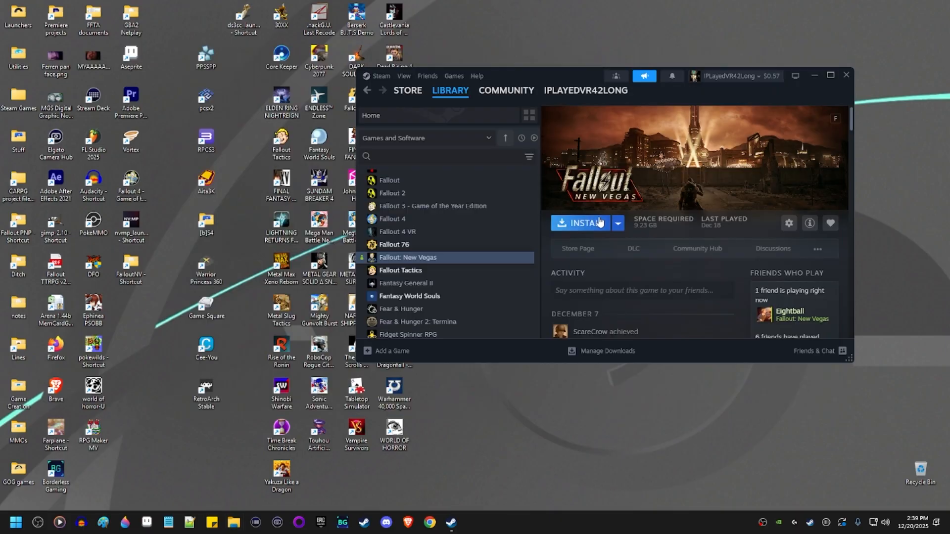
click(595, 224)
click(611, 253)
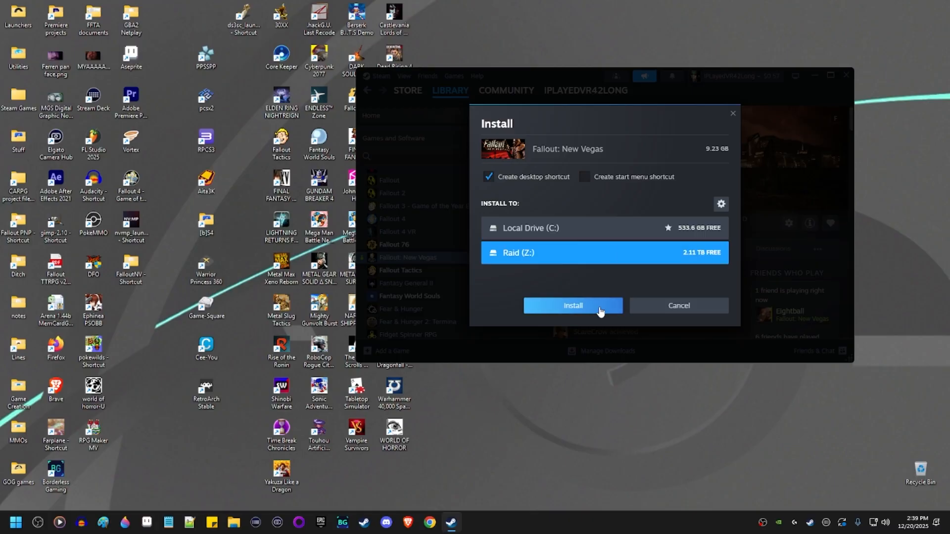
click(600, 309)
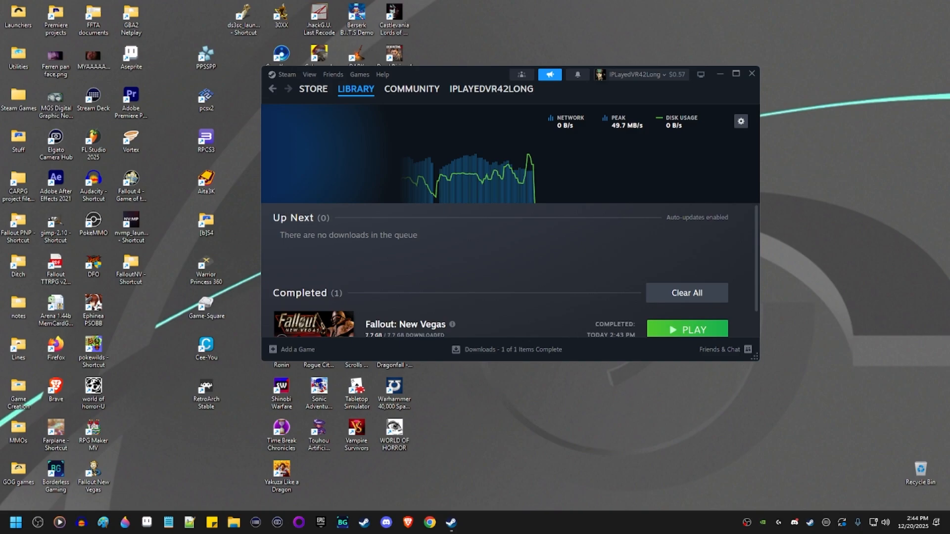
drag(0, 124, 525, 46)
Search Google for 'nvmp' and open the NV:MP - New Vegas Multiplayer result.
click(429, 523)
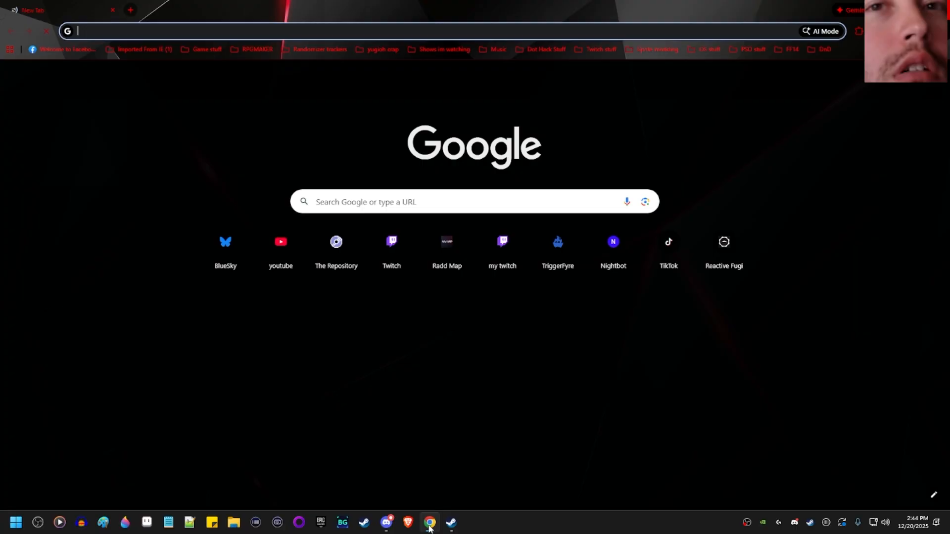
text(nvmp)
key(Return)
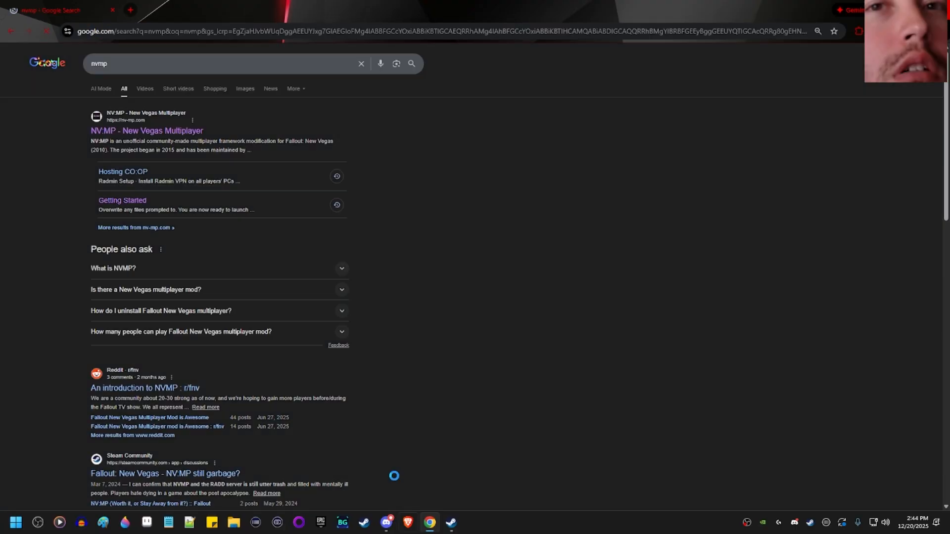
click(181, 133)
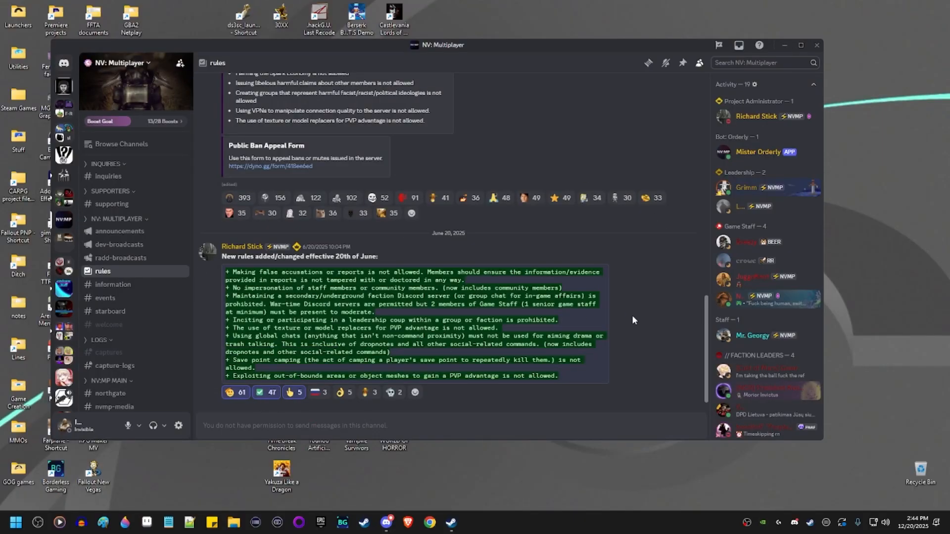
Disable Discord's Streamer Mode from the Connections settings page and return to the rules channel.
scroll(627, 310, up, 15)
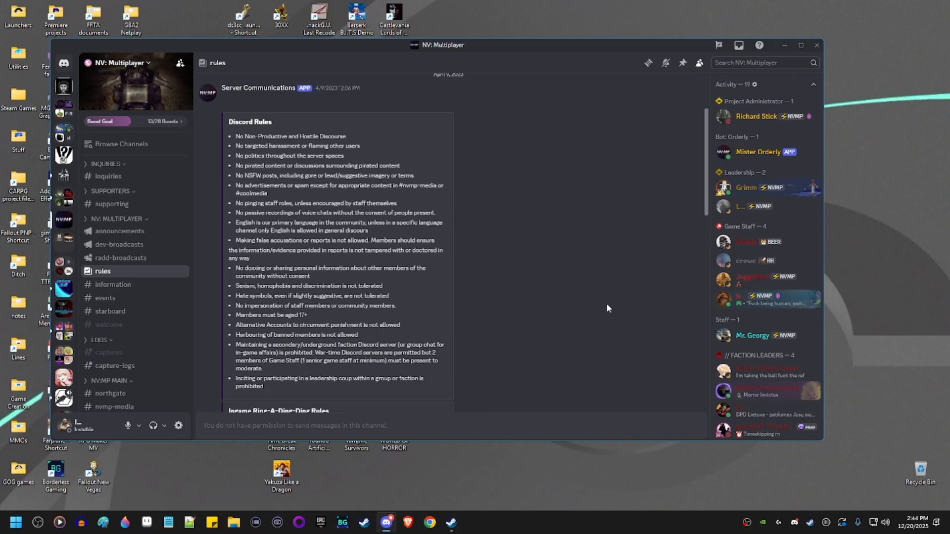
scroll(606, 304, down, 12)
scroll(605, 307, down, 3)
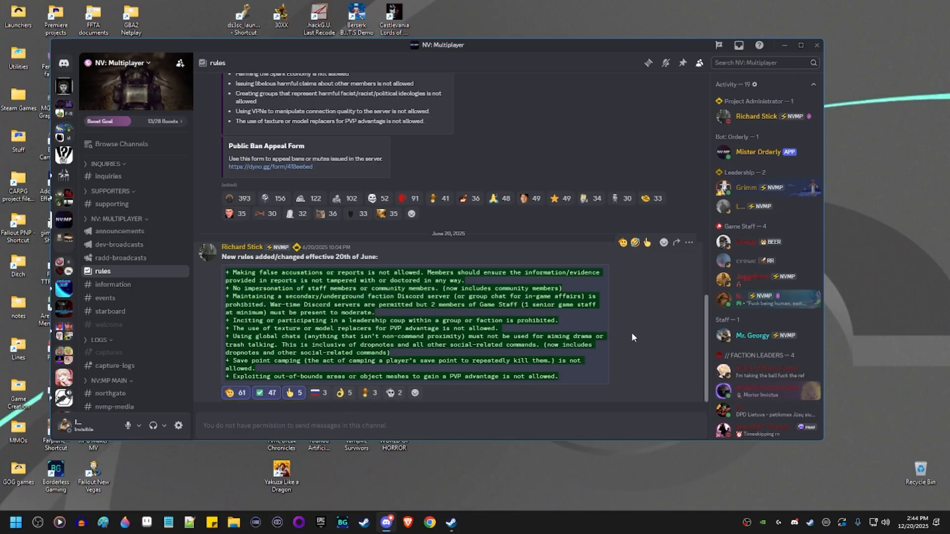
click(177, 427)
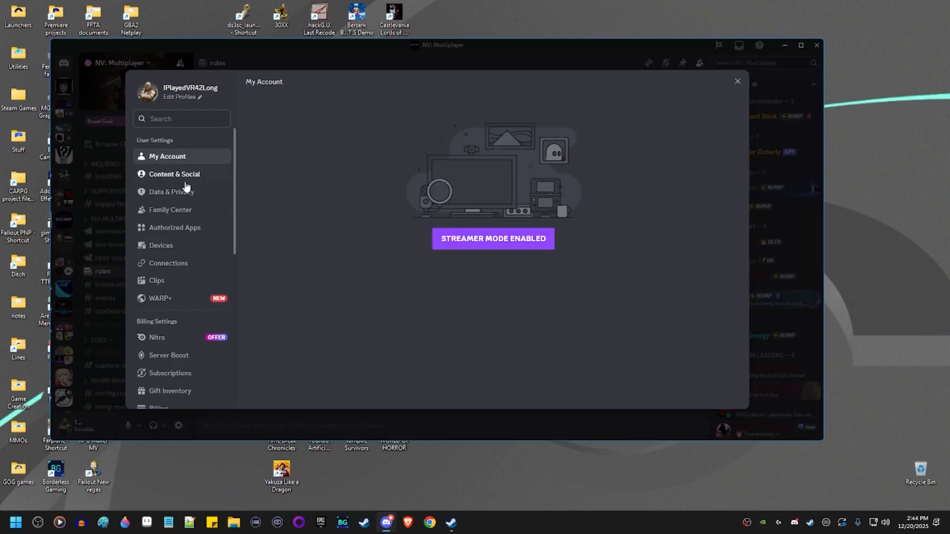
click(190, 264)
click(544, 208)
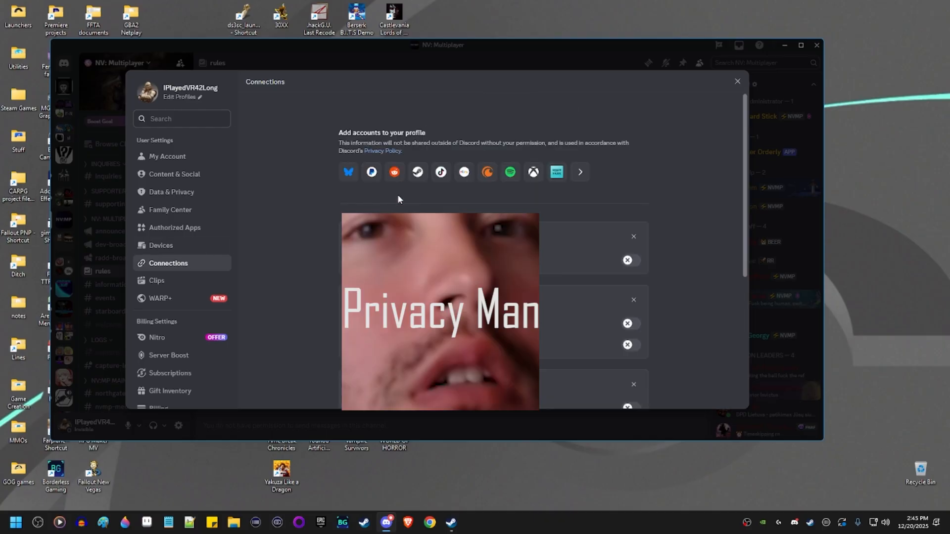
click(580, 172)
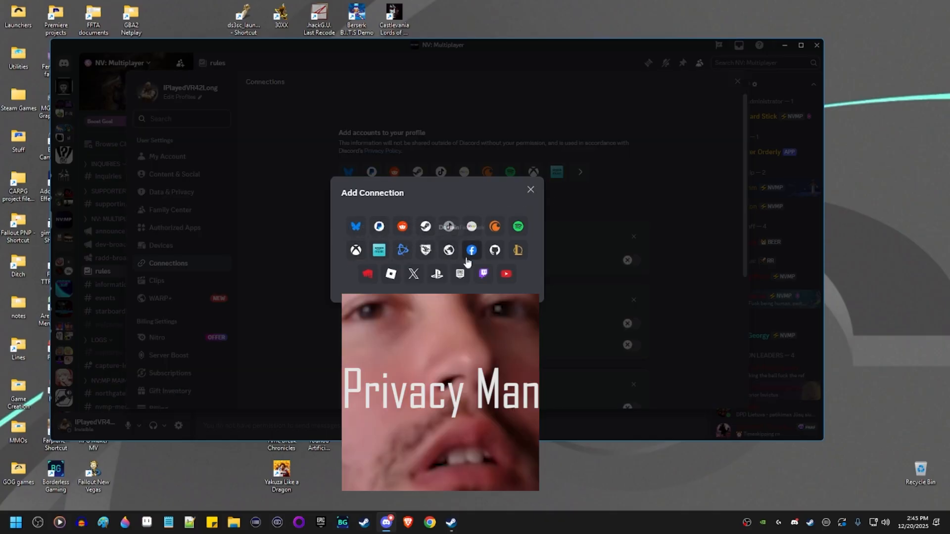
click(651, 182)
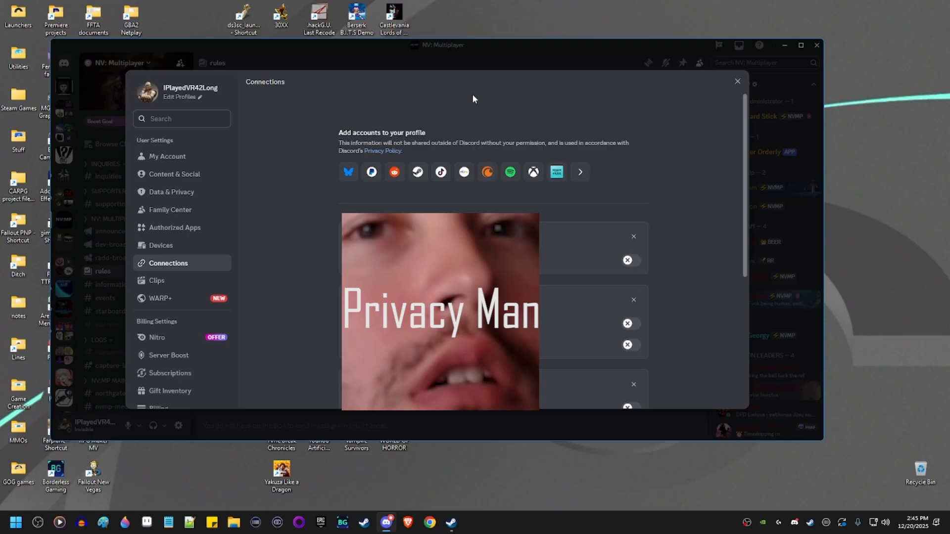
click(742, 84)
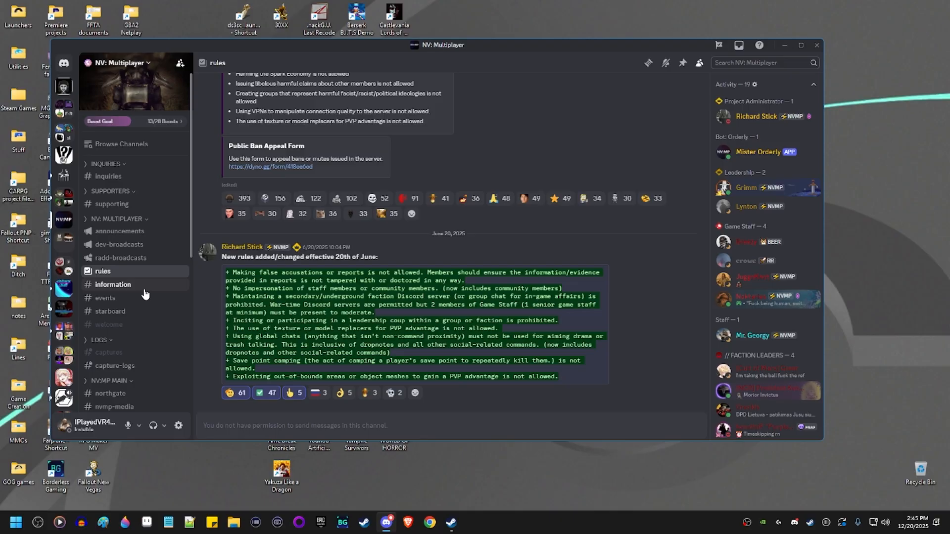
scroll(515, 251, up, 20)
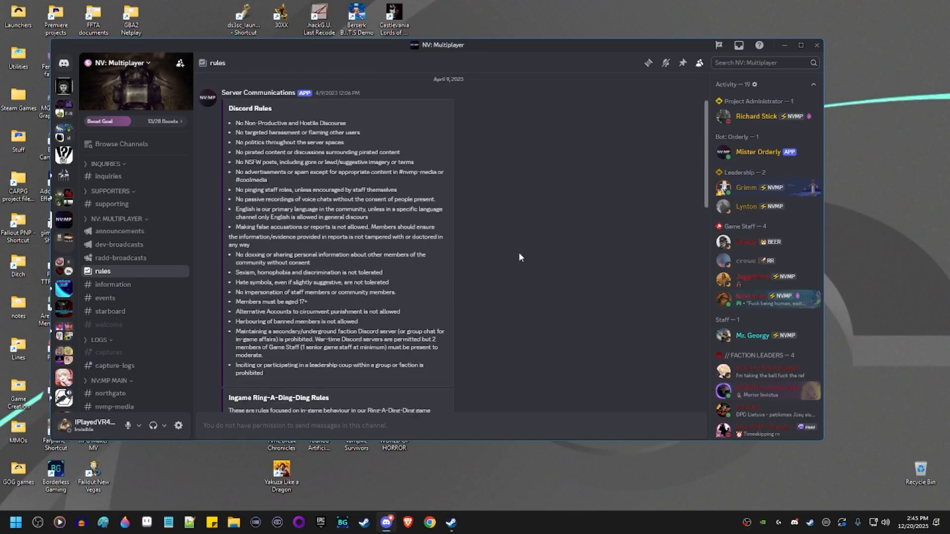
Search 'nvmp' and open the NV:MP wiki's Getting Started guide at Software Before Installation.
click(429, 522)
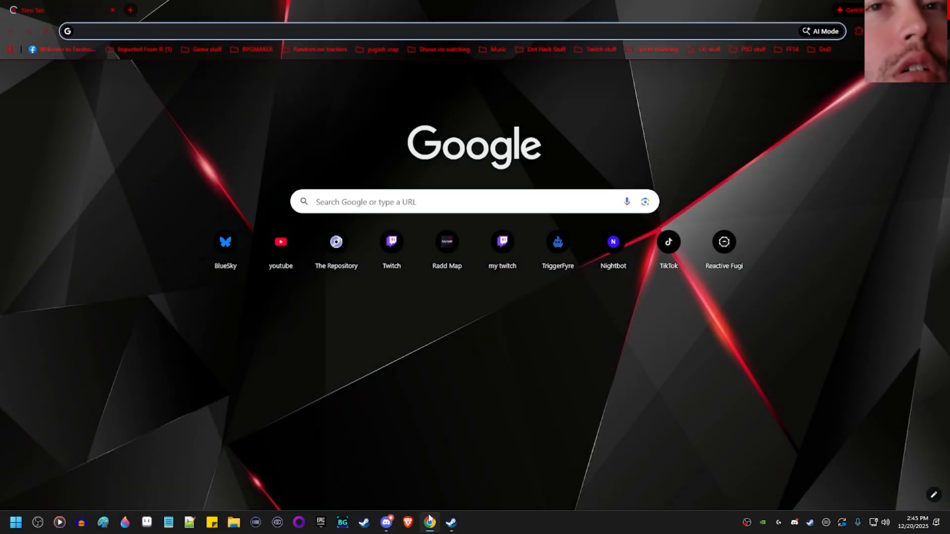
text(nvmp)
key(Return)
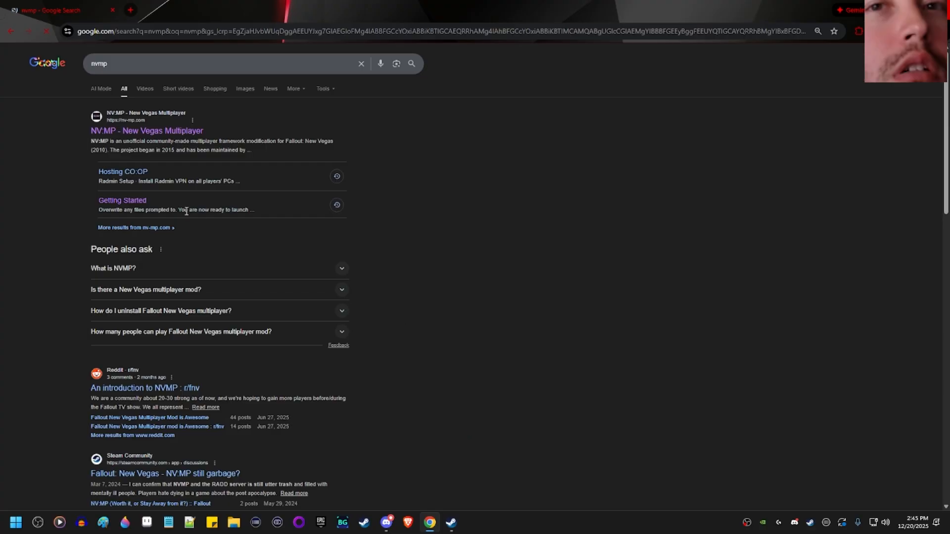
click(138, 202)
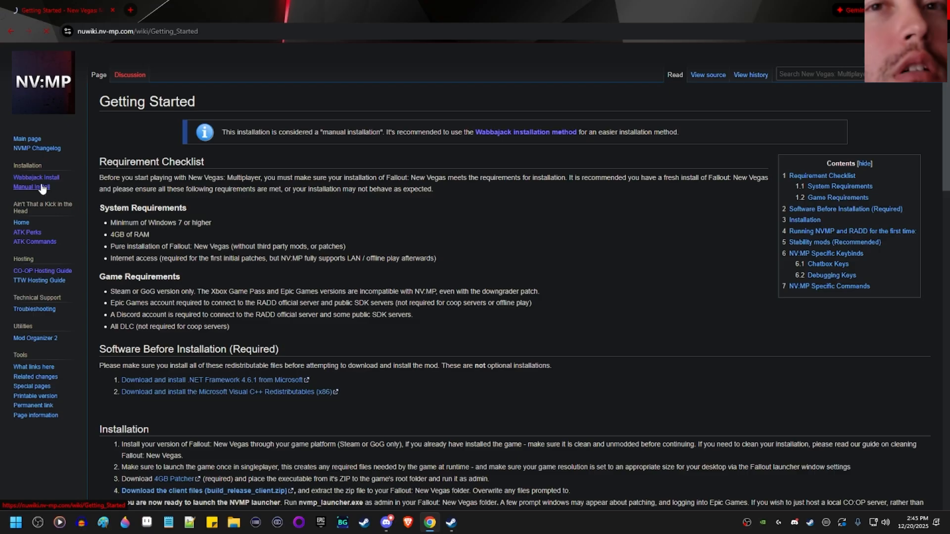
scroll(589, 218, down, 3)
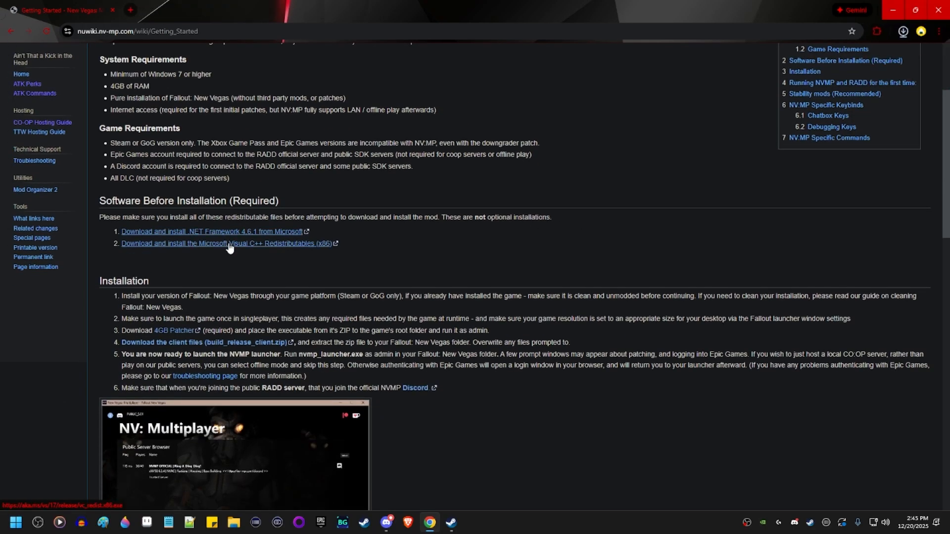
Locate the downloaded VC_redist.x86.exe and NDP461-KB3102438-Web.exe installers in Z Downloads.
click(903, 31)
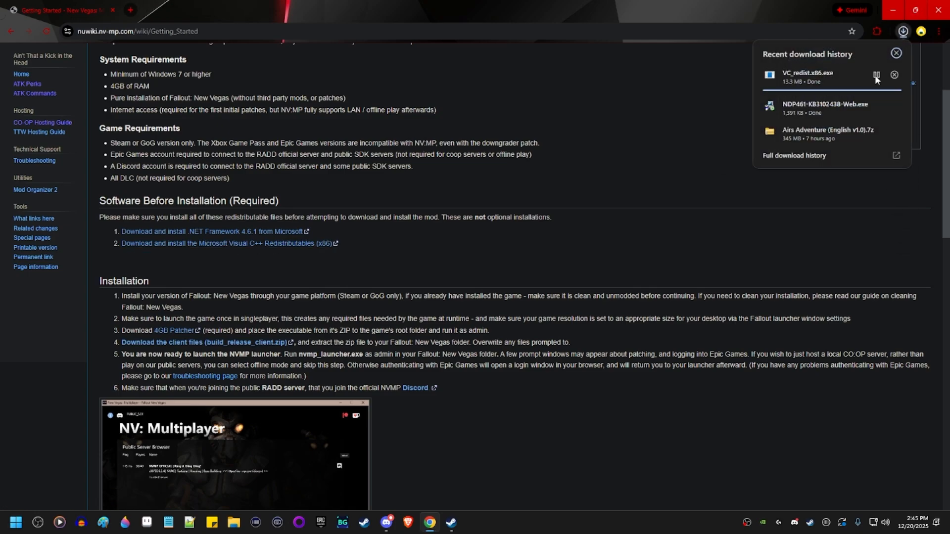
click(877, 76)
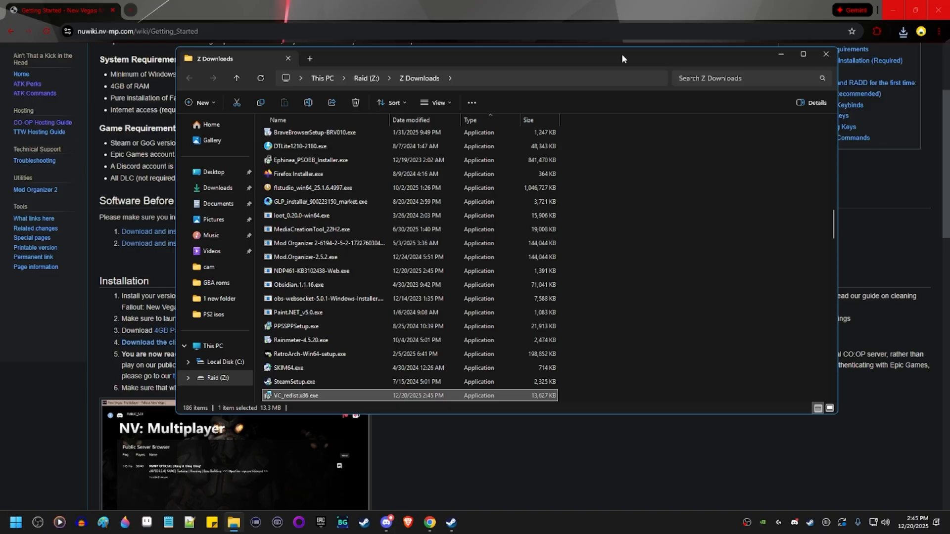
drag(623, 59, 447, 75)
click(903, 32)
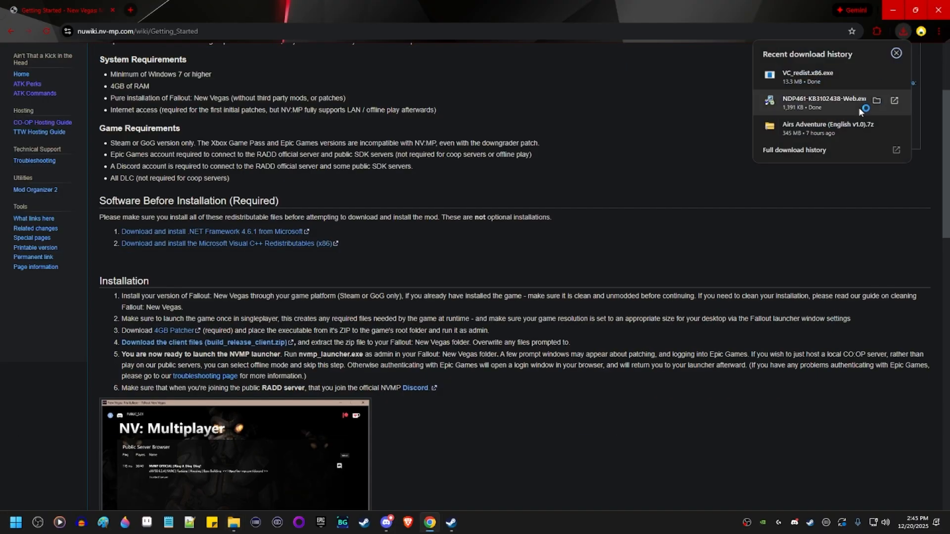
click(876, 101)
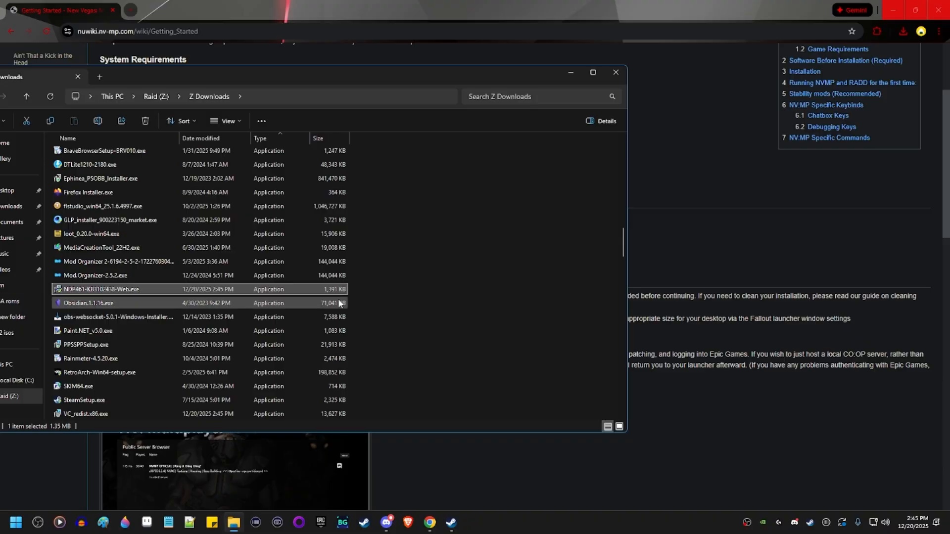
Inspect the .NET installer's file options, then close the downloads folder window.
right_click(149, 289)
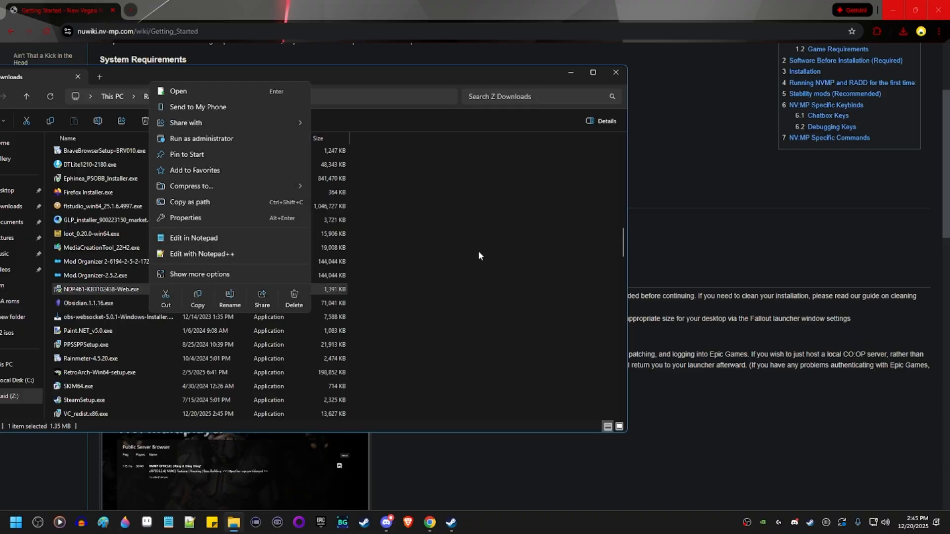
click(478, 254)
click(125, 289)
right_click(125, 290)
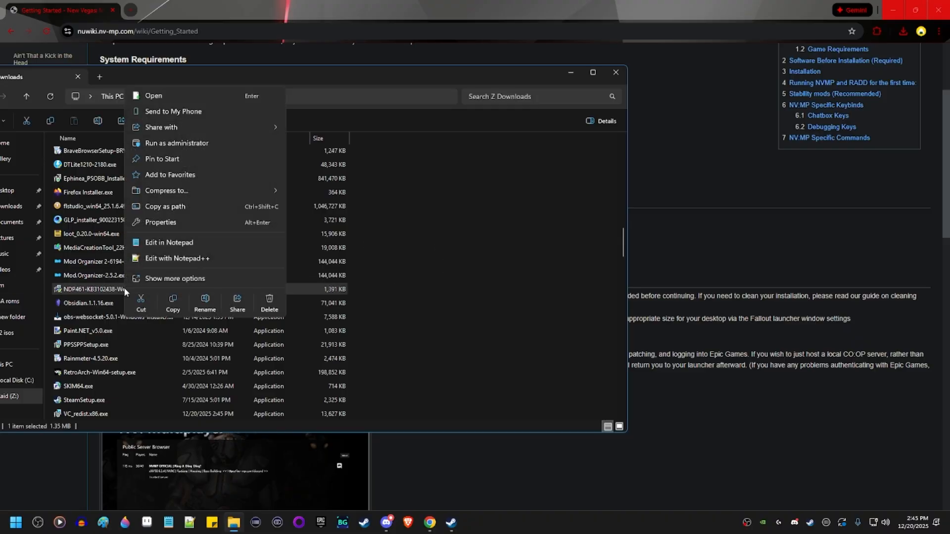
click(536, 286)
click(614, 74)
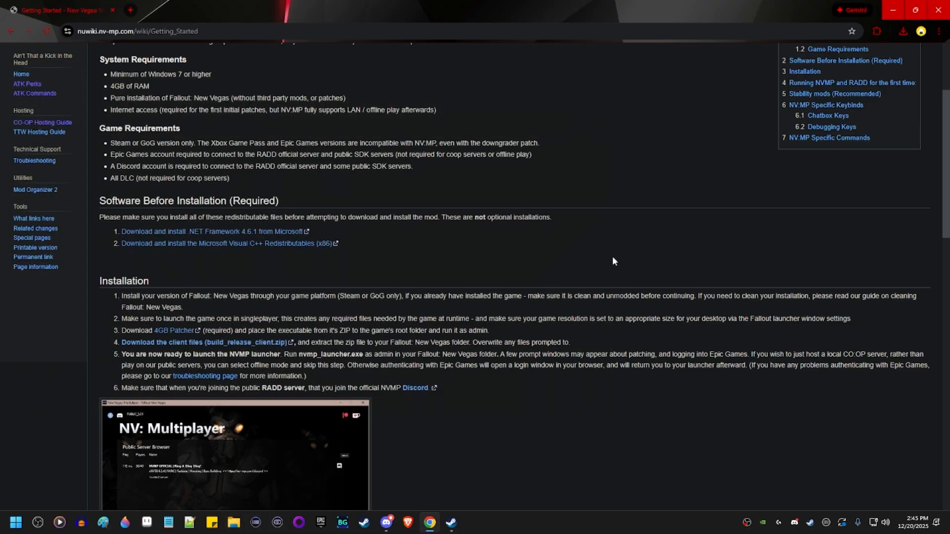
scroll(612, 256, down, 3)
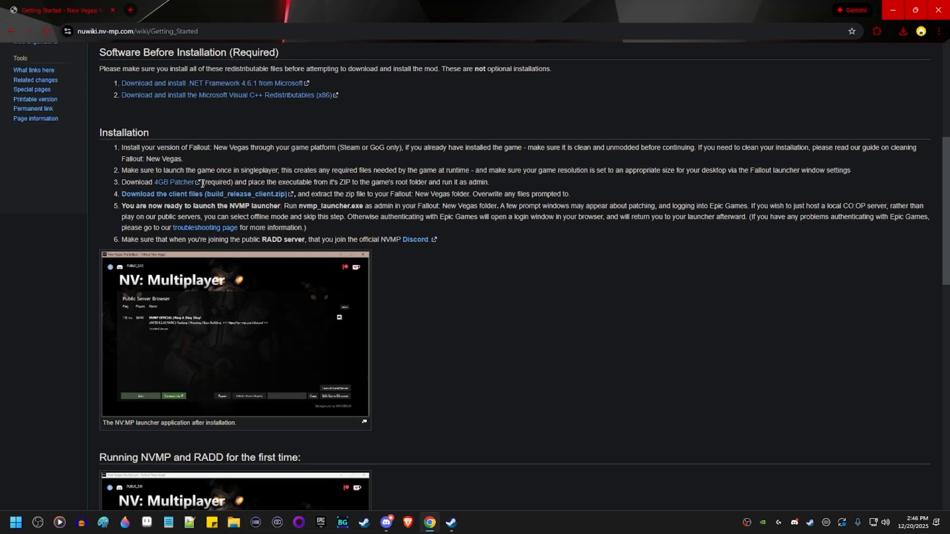
Open the FNV 4GB Patcher page on Nexus Mods and preview its main file's contents.
middle_click(168, 182)
click(196, 5)
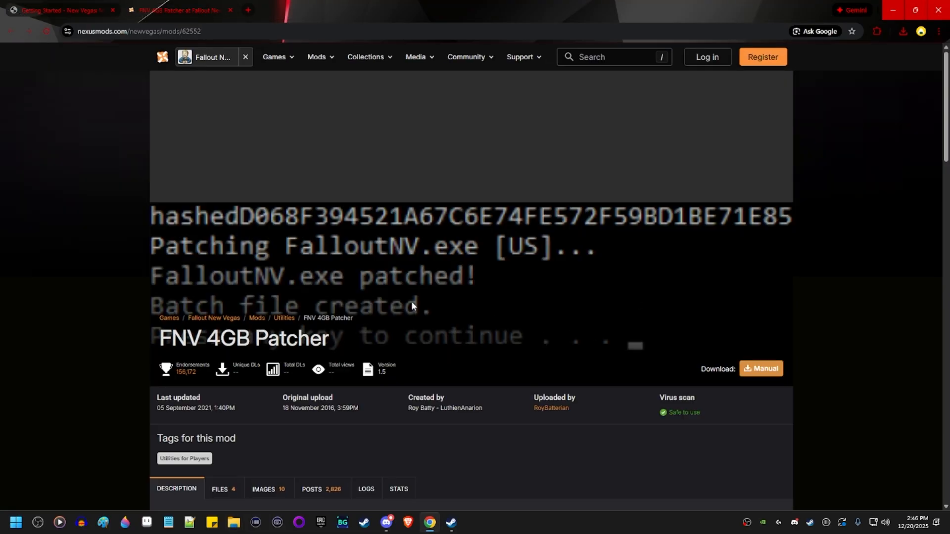
scroll(421, 348, down, 4)
click(218, 293)
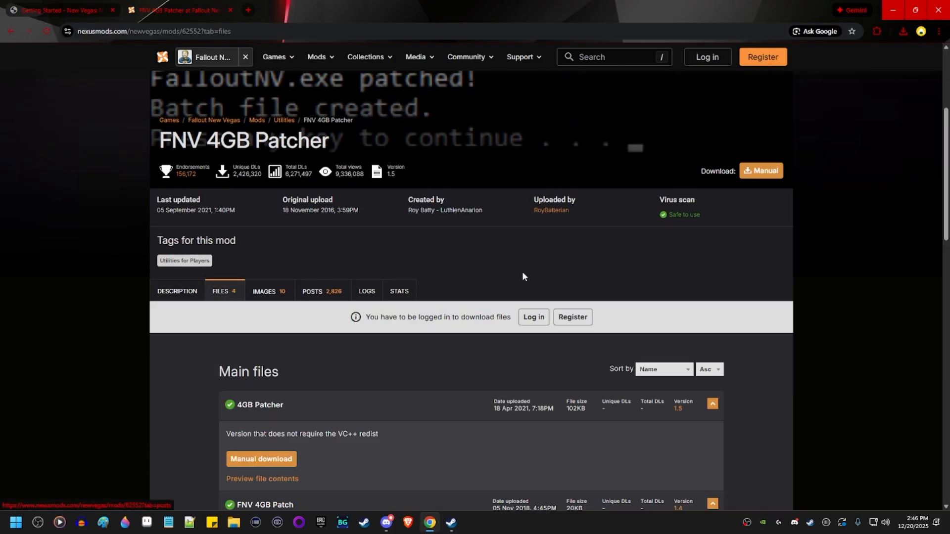
scroll(497, 284, down, 3)
click(262, 331)
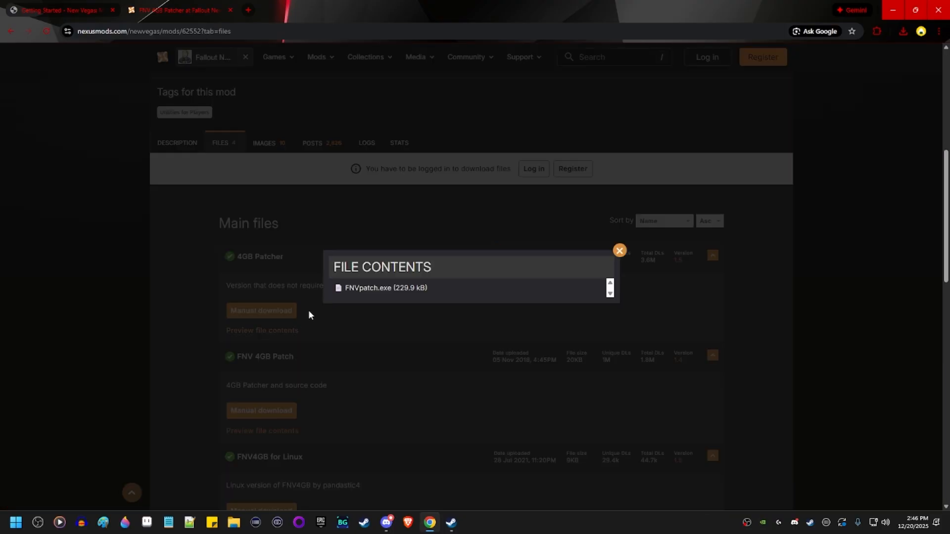
Highlight the FNVpatch.exe (229.9 kB) entry, then clear Steam's finished downloads list.
drag(440, 292, 328, 288)
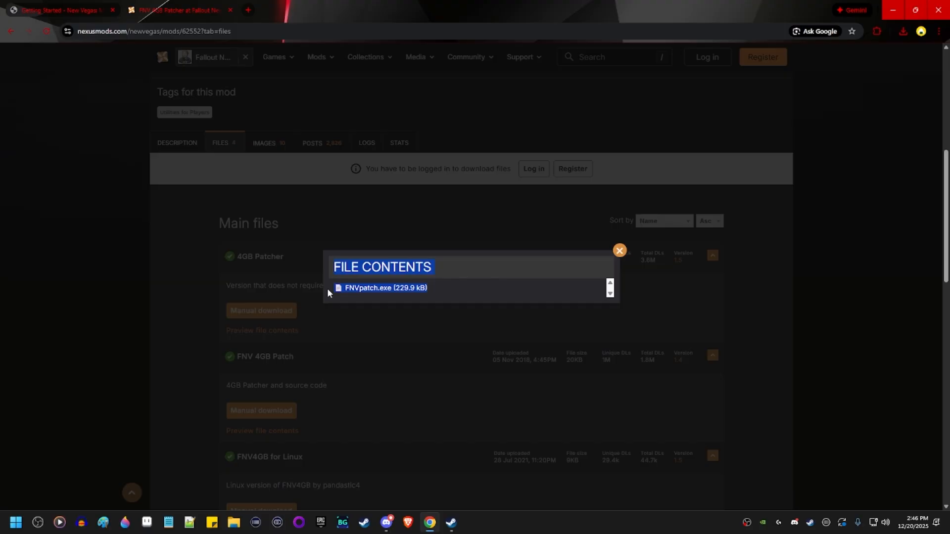
click(445, 287)
drag(444, 287, 340, 289)
click(451, 299)
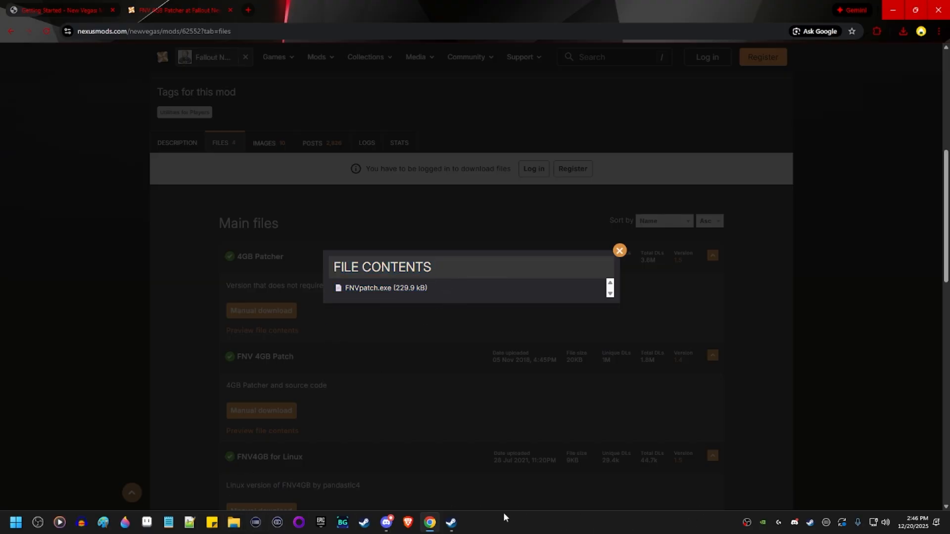
click(452, 522)
click(694, 297)
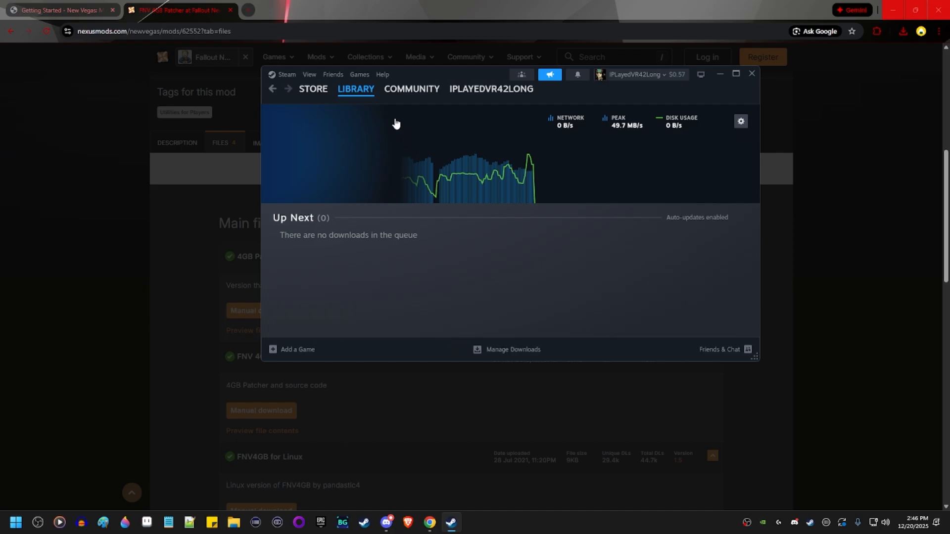
Open Fallout: New Vegas's local game folder via Manage > Browse local files in Steam.
click(347, 89)
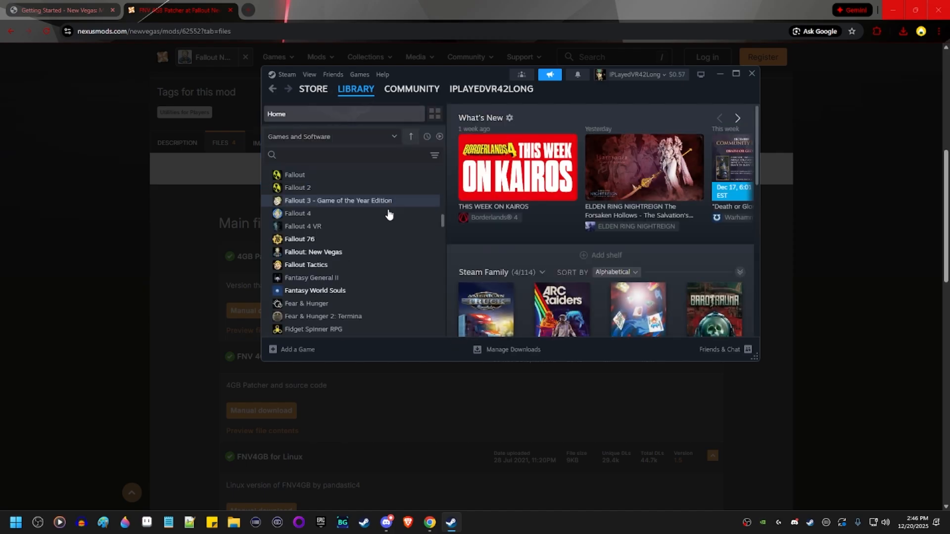
click(346, 255)
right_click(346, 255)
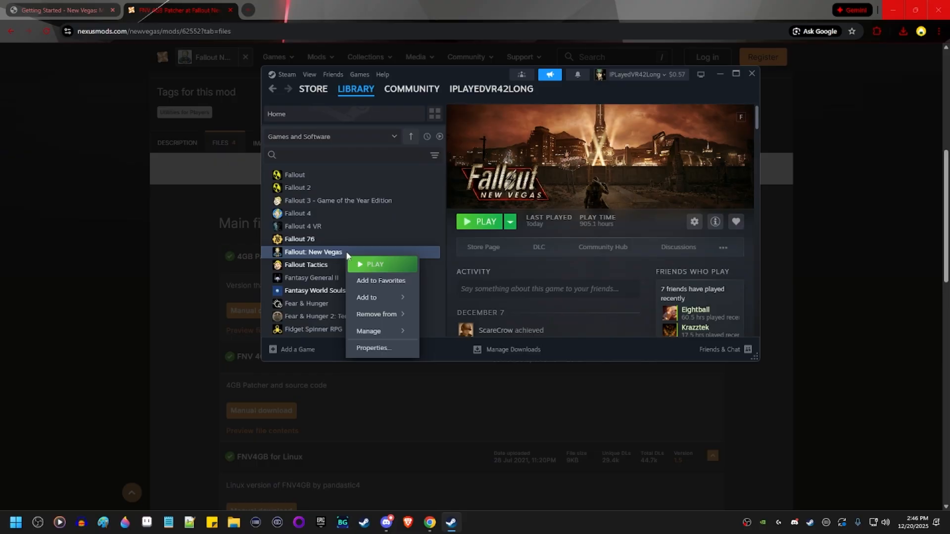
mouse_move(382, 337)
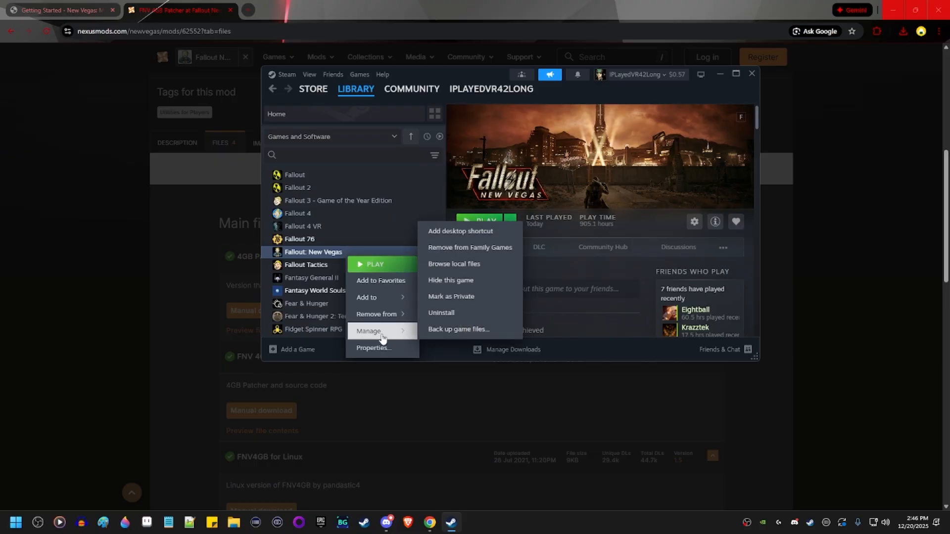
click(480, 267)
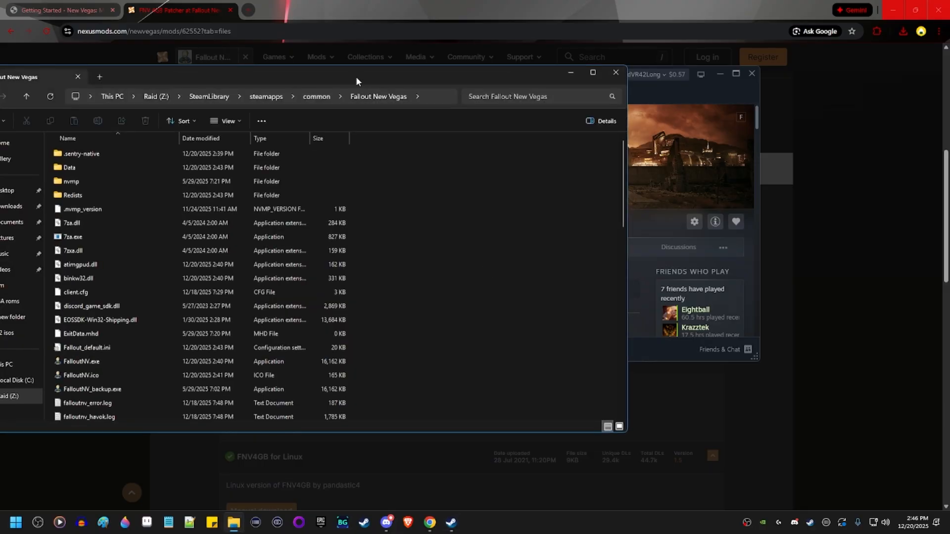
Run FNVpatch.exe from the game folder to patch FalloutNV.exe, then close the patcher.
drag(355, 77, 550, 91)
scroll(643, 319, down, 2)
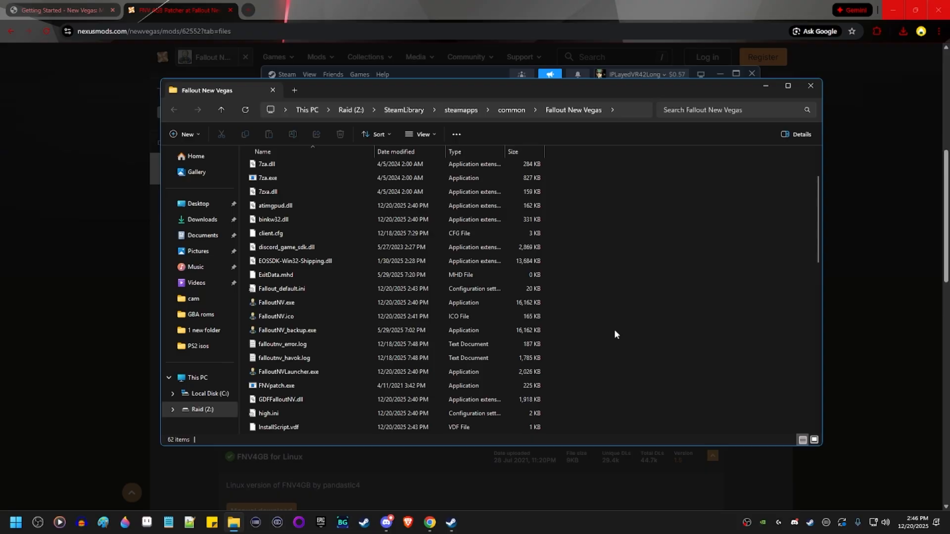
click(278, 386)
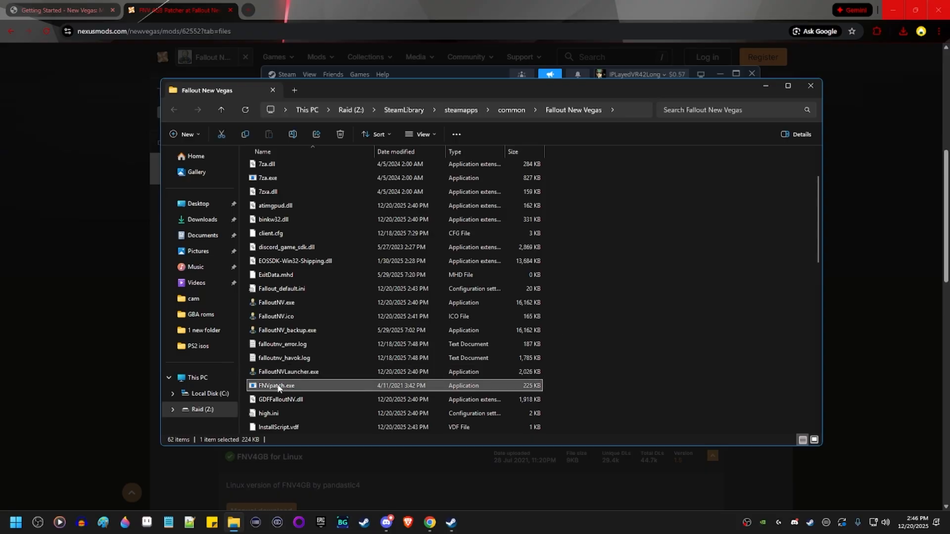
right_click(277, 384)
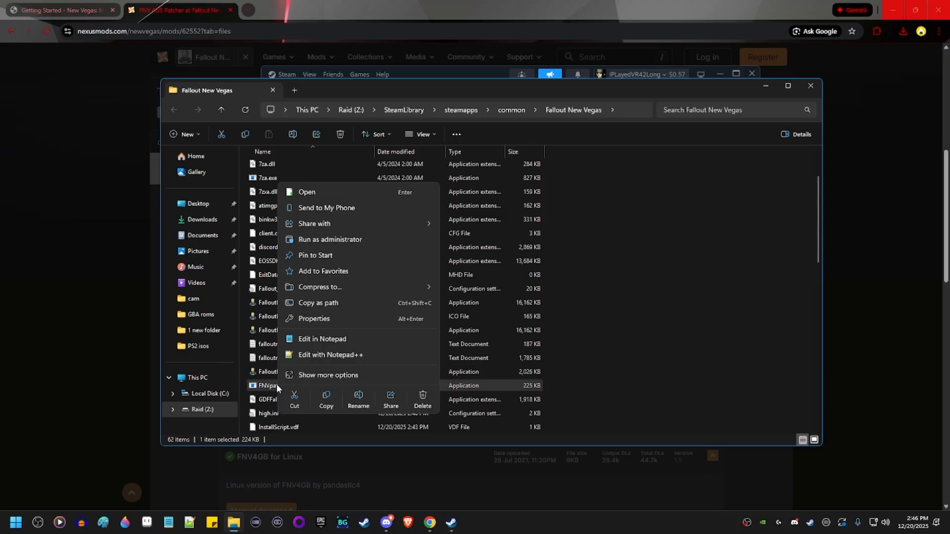
click(355, 240)
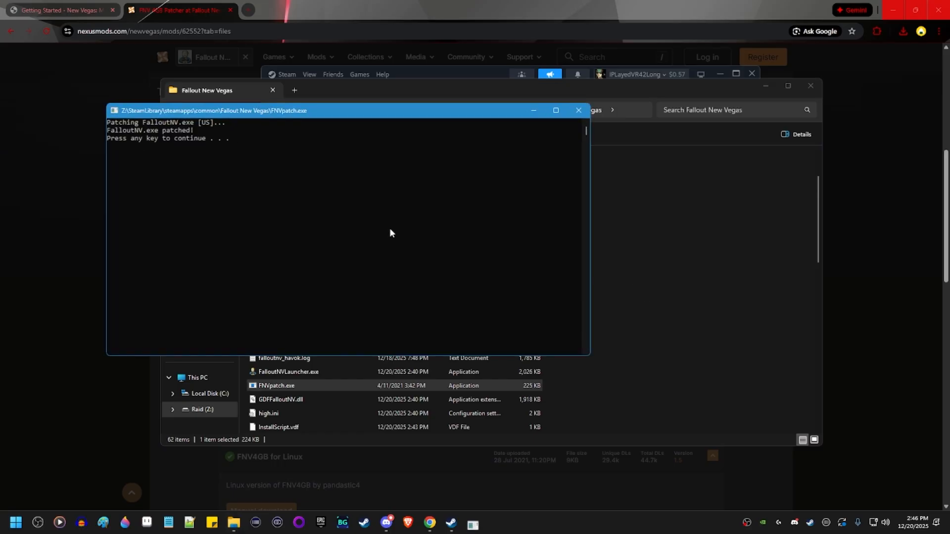
key(Return)
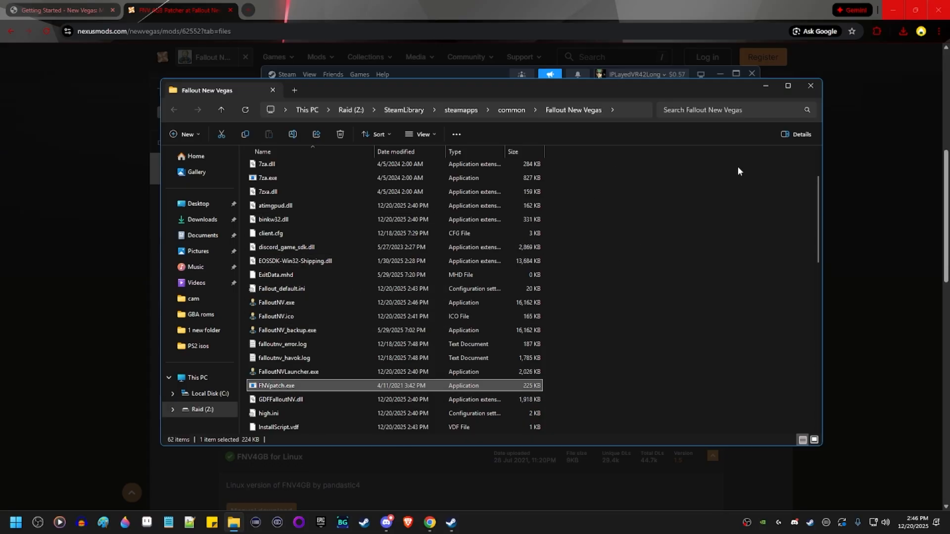
Close the game folder window, the Steam window and the 4GB Patcher tab.
click(810, 87)
click(755, 75)
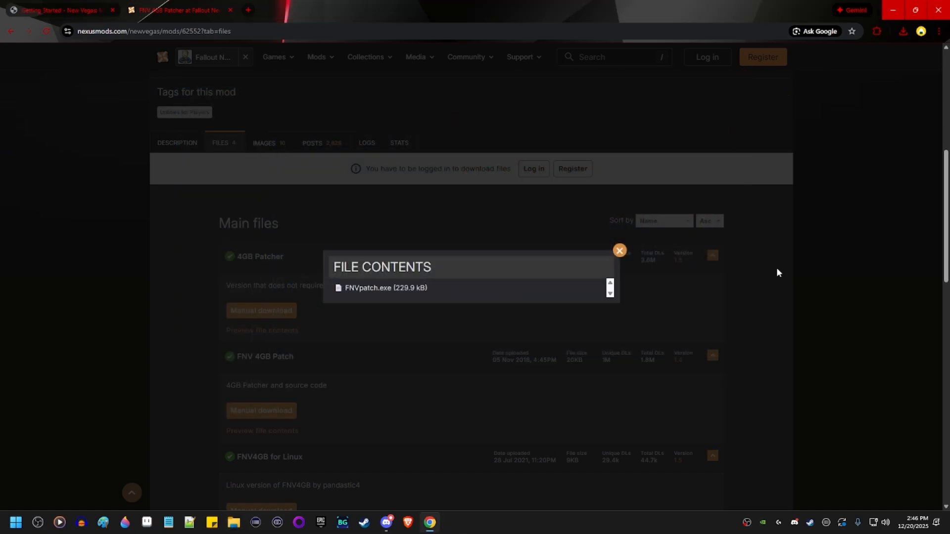
middle_click(178, 4)
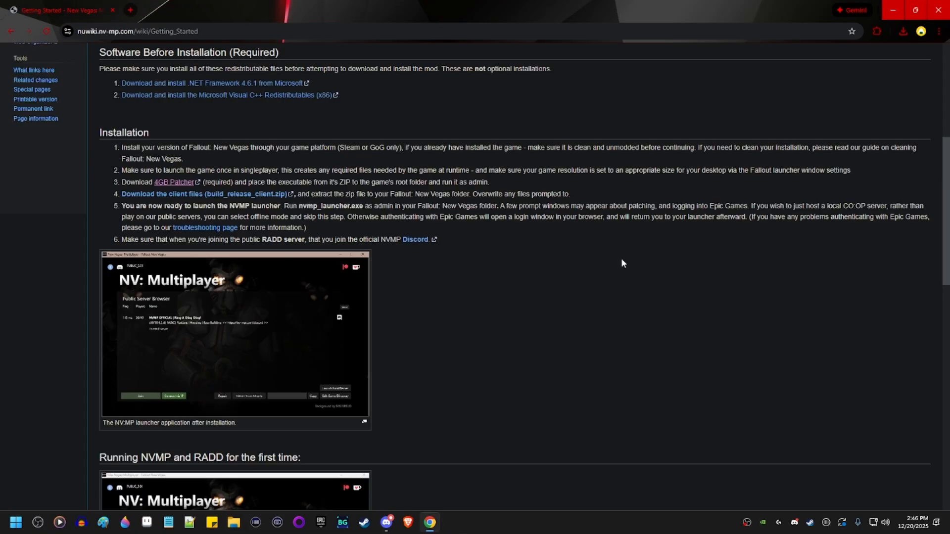
Download build_release_client.zip from the NVMP 8.01 GitHub release and show it in its folder.
click(202, 196)
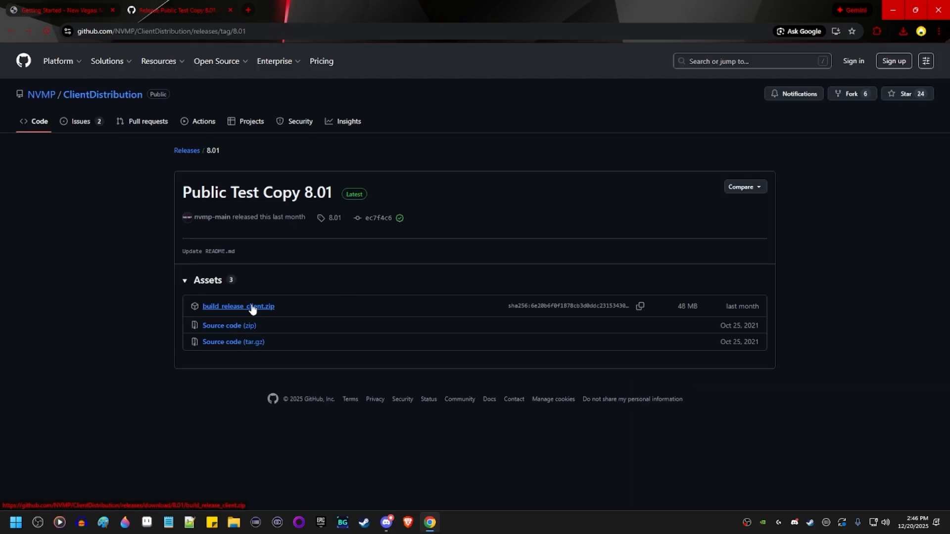
click(255, 306)
click(903, 31)
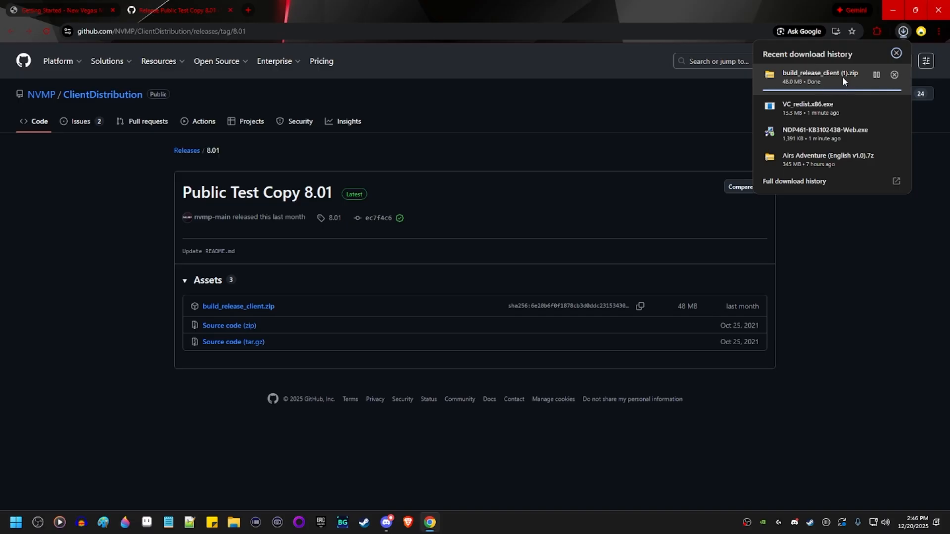
click(875, 75)
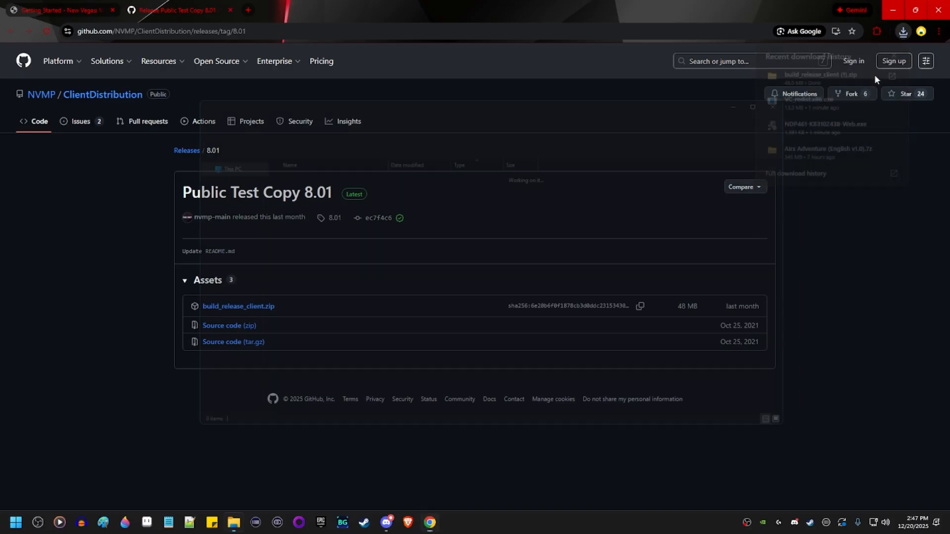
Extract the downloaded client zip with 7-Zip's Extract files.
right_click(339, 426)
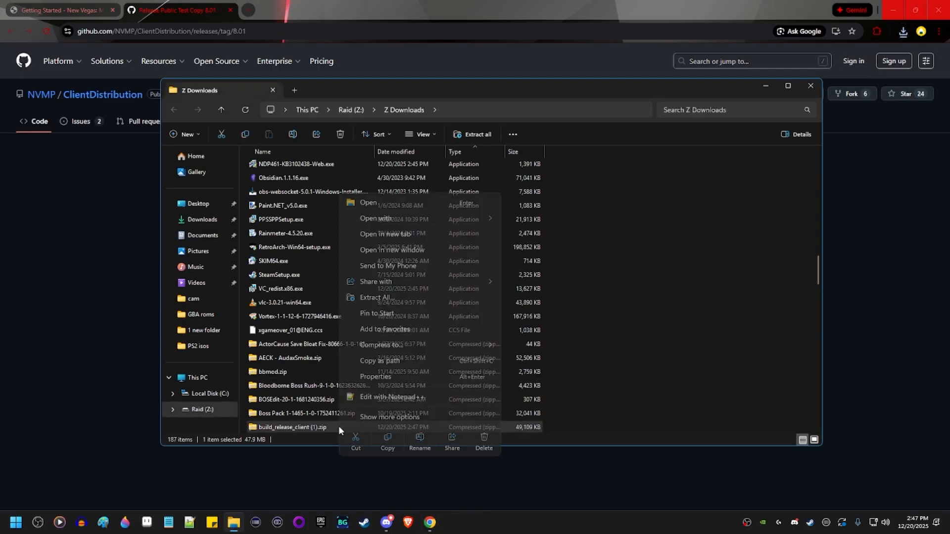
click(420, 417)
mouse_move(422, 228)
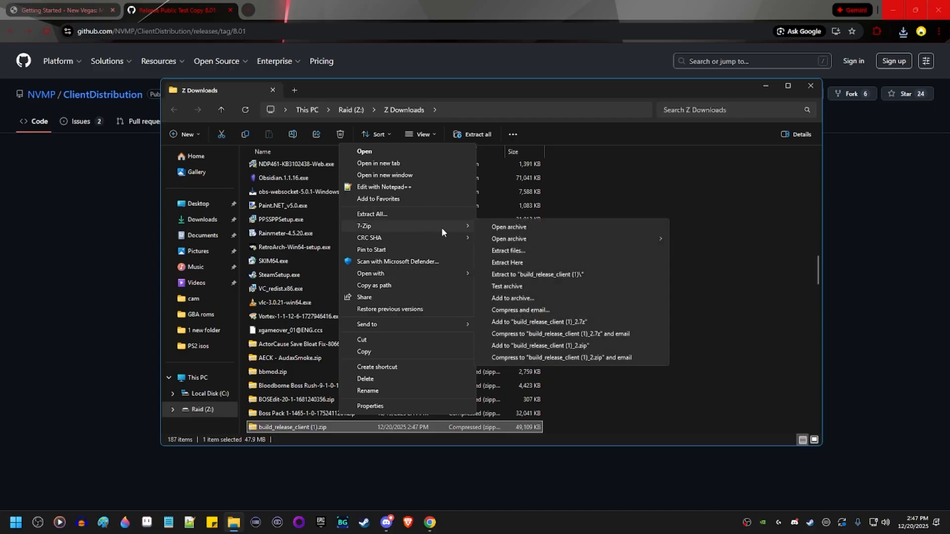
click(517, 251)
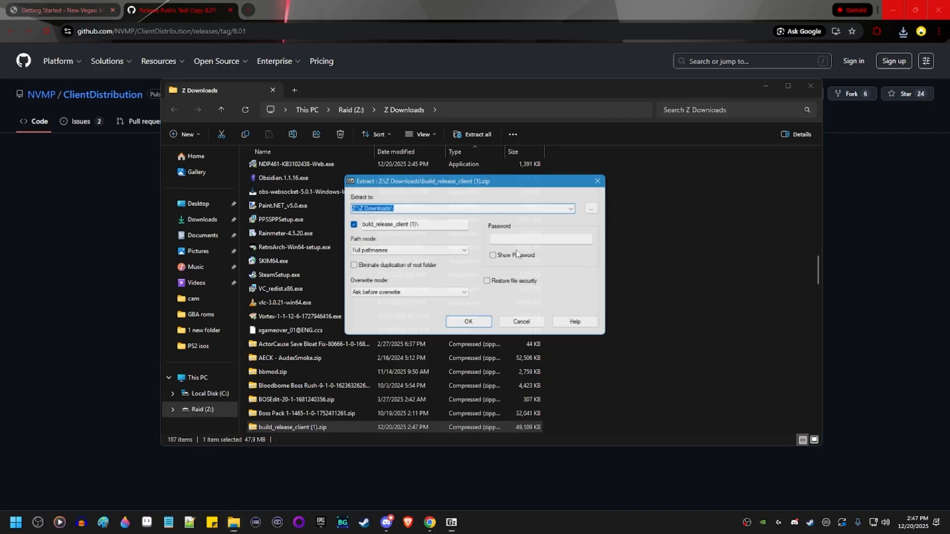
key(Return)
scroll(464, 336, down, 6)
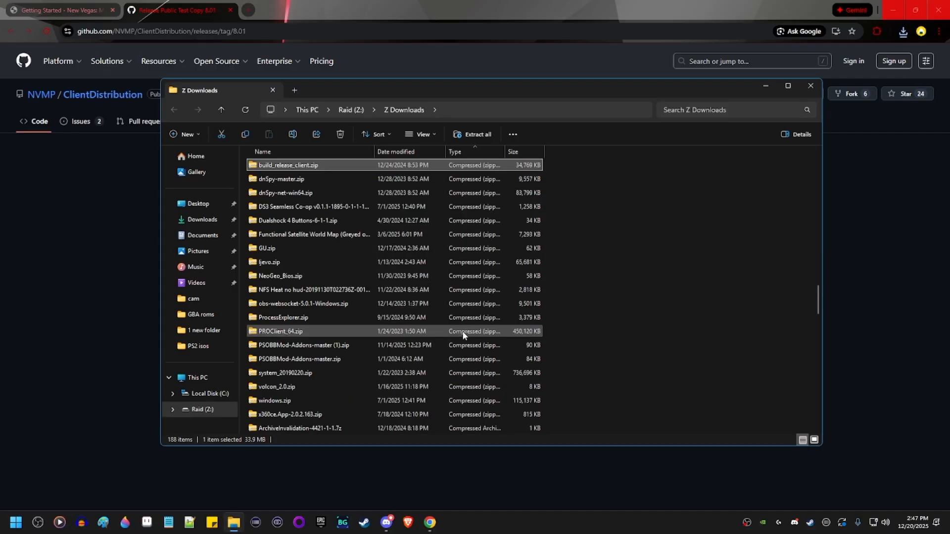
Open build_release_client.zip and cut all nine of its files for moving.
double_click(315, 166)
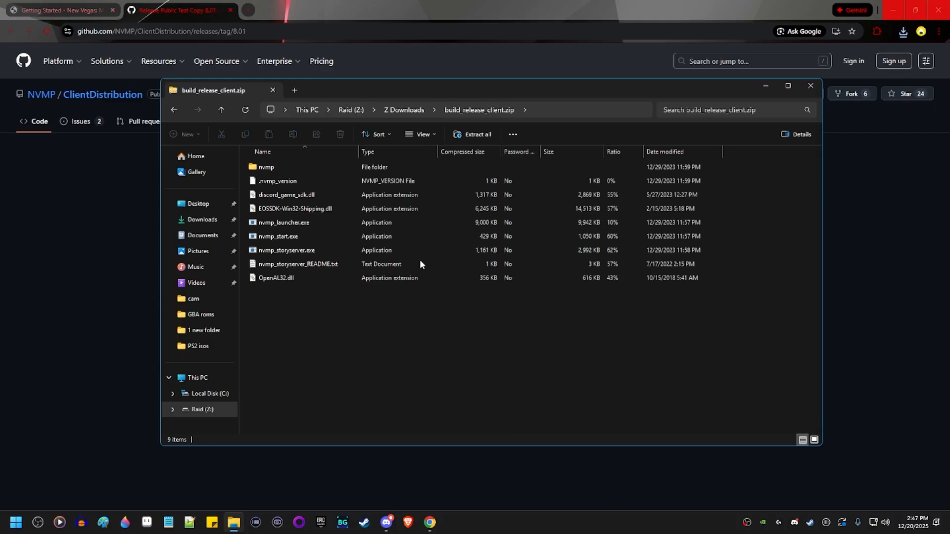
drag(470, 334, 274, 156)
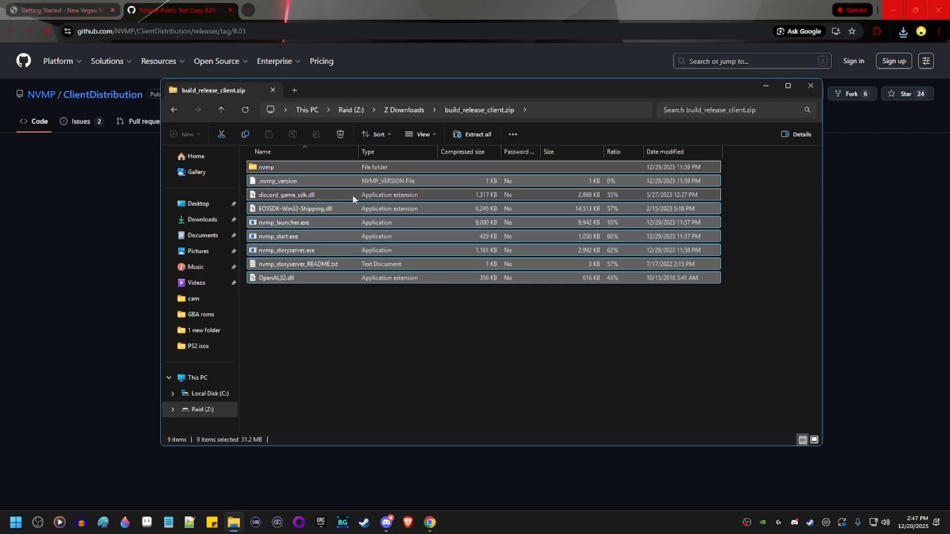
right_click(339, 178)
click(374, 199)
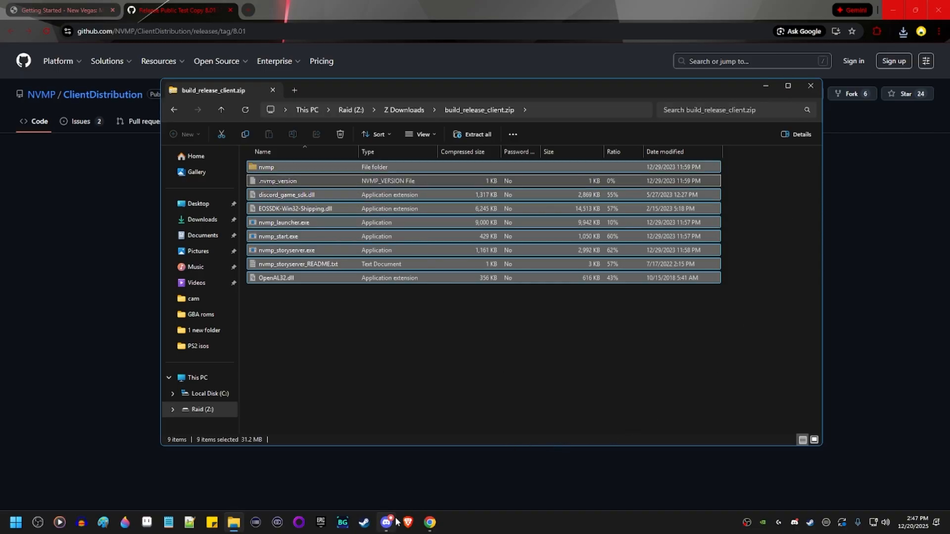
click(363, 523)
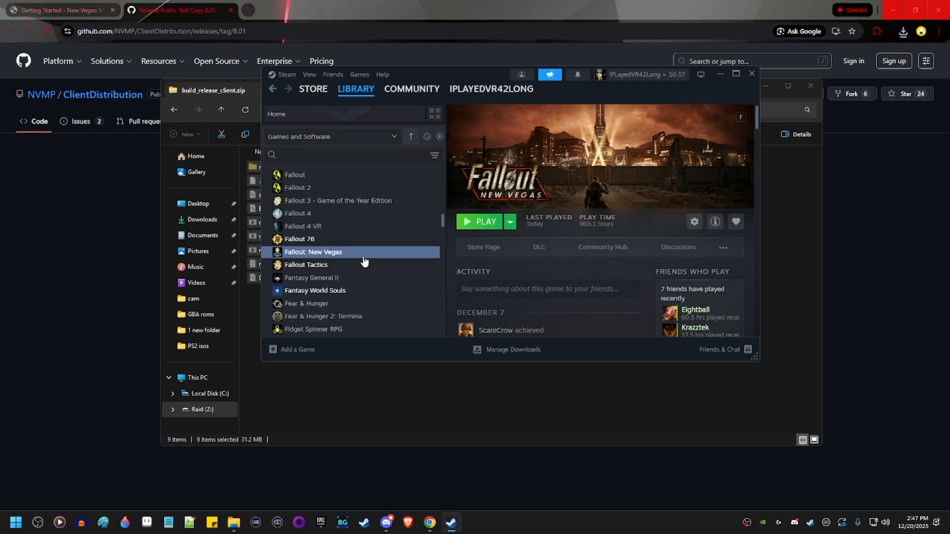
Paste the NV:MP client files into the Fallout New Vegas install folder, replacing same-named files.
right_click(364, 254)
mouse_move(402, 328)
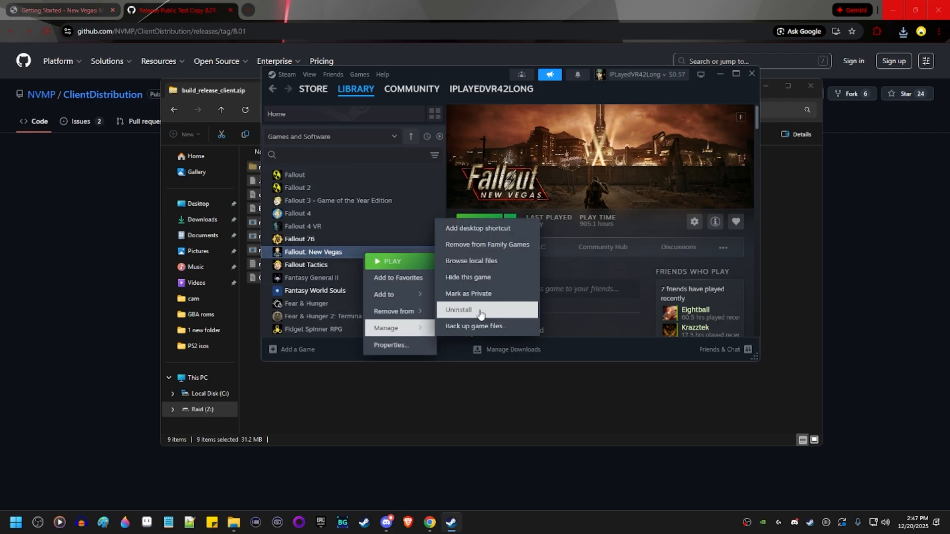
click(495, 267)
right_click(630, 275)
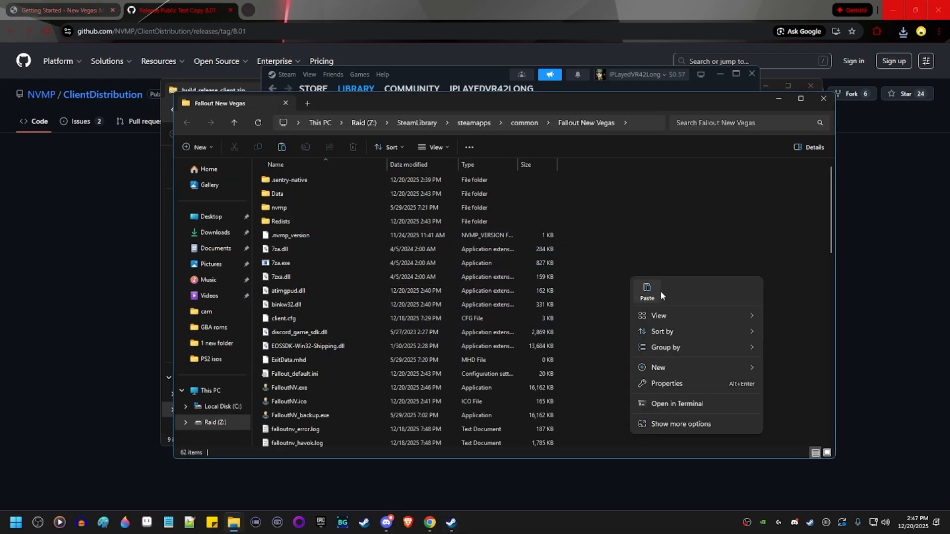
click(644, 296)
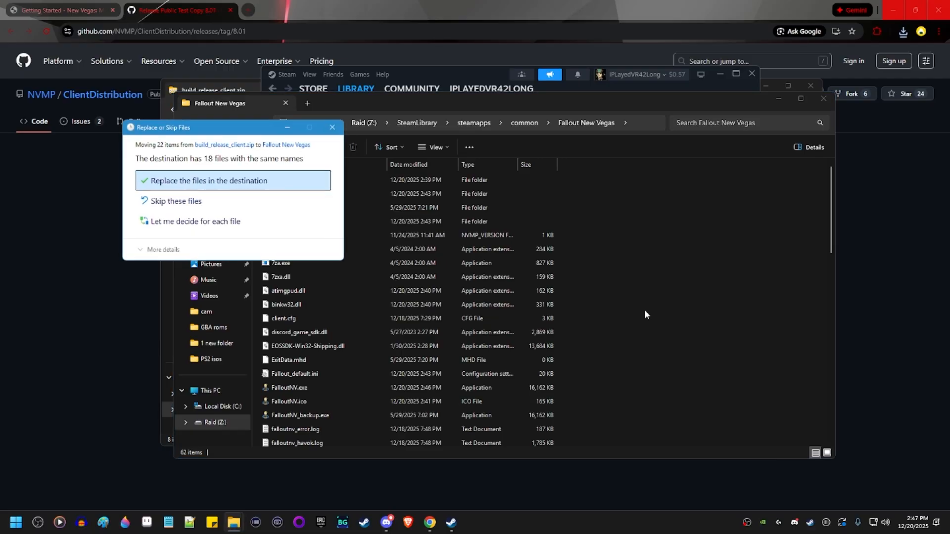
click(221, 205)
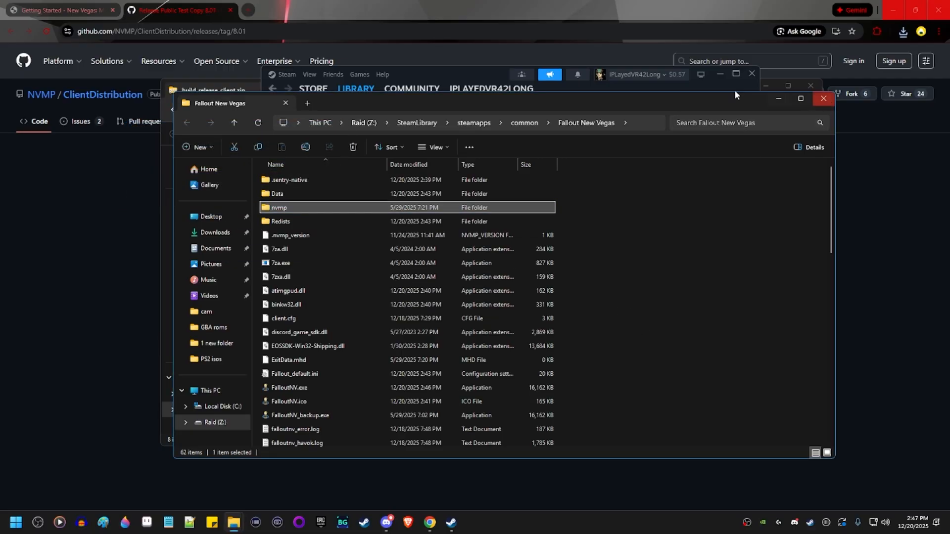
Back in Chrome, close the GitHub release tab and review step 5's launcher instructions.
click(199, 6)
middle_click(199, 6)
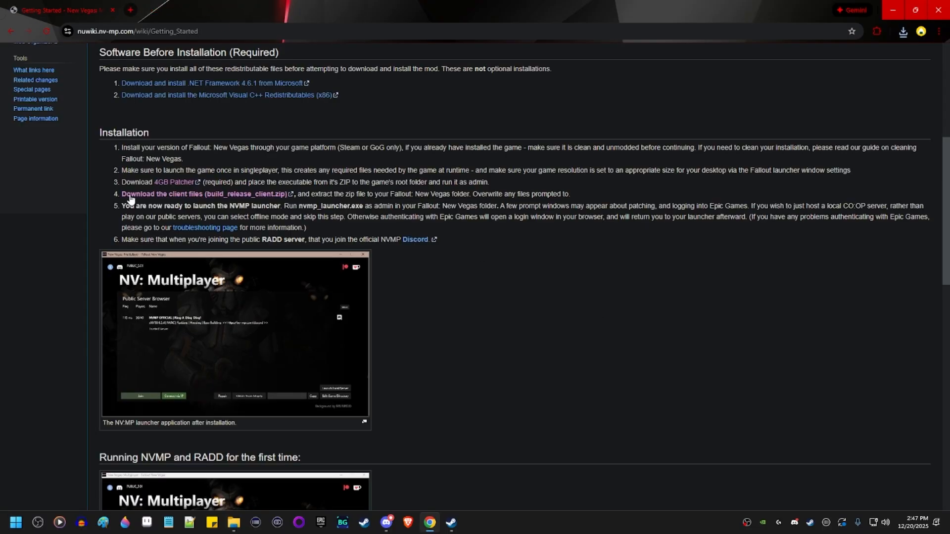
drag(183, 205, 524, 205)
click(562, 226)
Minimize Chrome and the NV: Multiplayer Discord window to bring the Steam library forward.
click(893, 10)
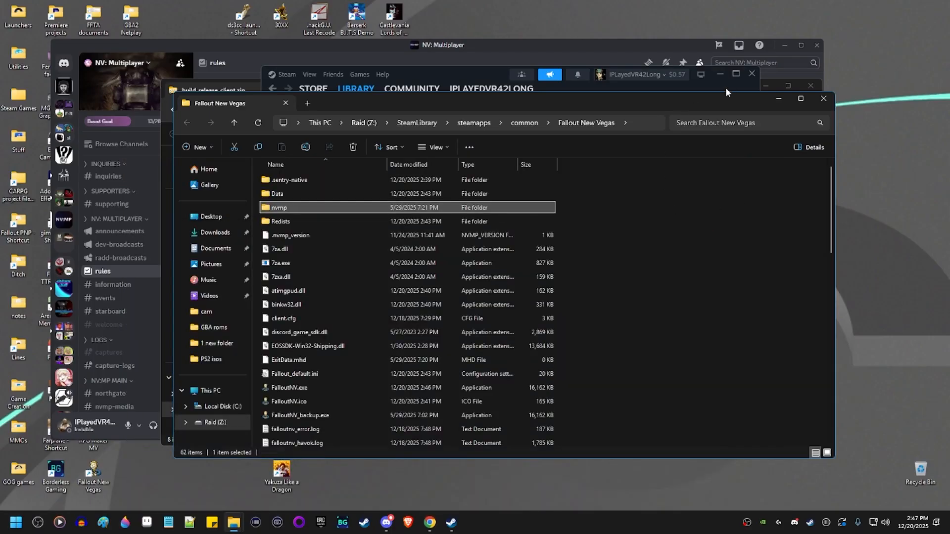
click(674, 42)
click(784, 45)
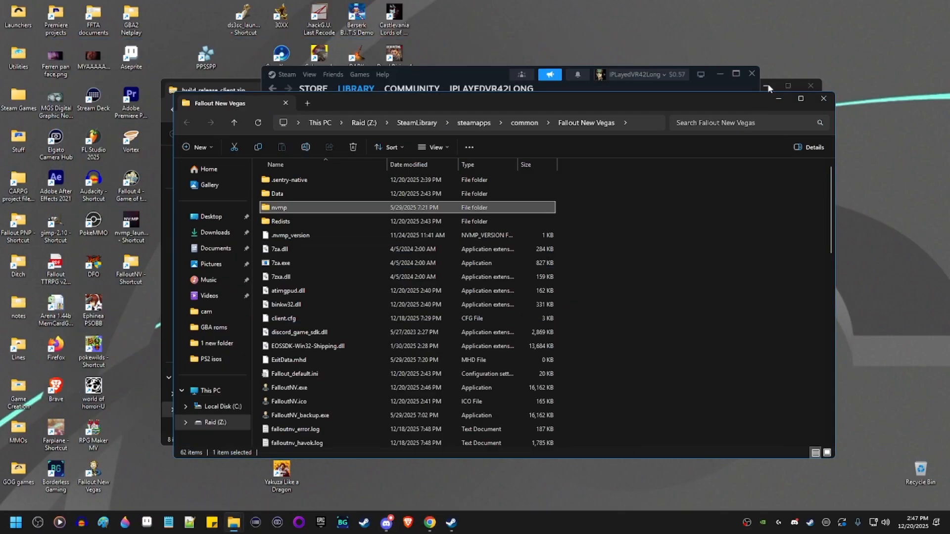
click(500, 76)
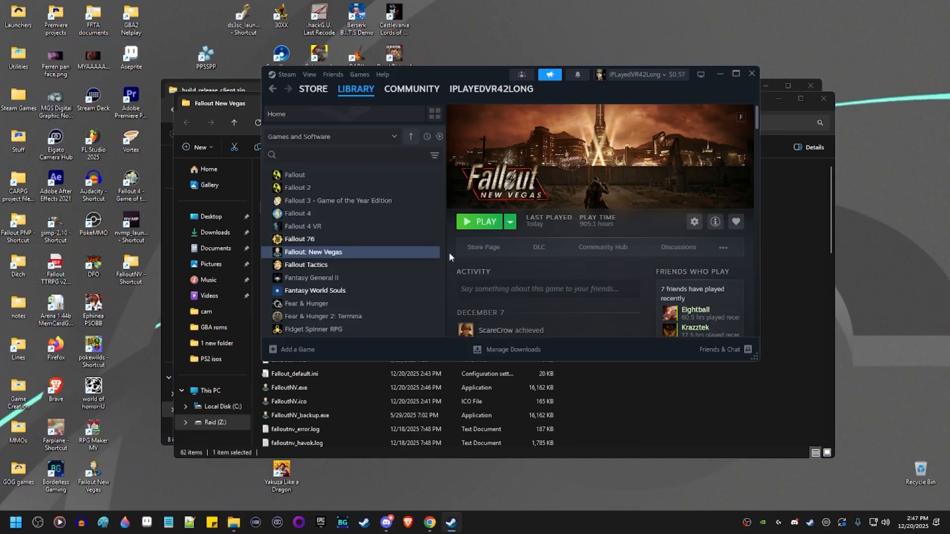
Launch Fallout: New Vegas, dismiss the xNVSE version error, then stop the game.
click(478, 222)
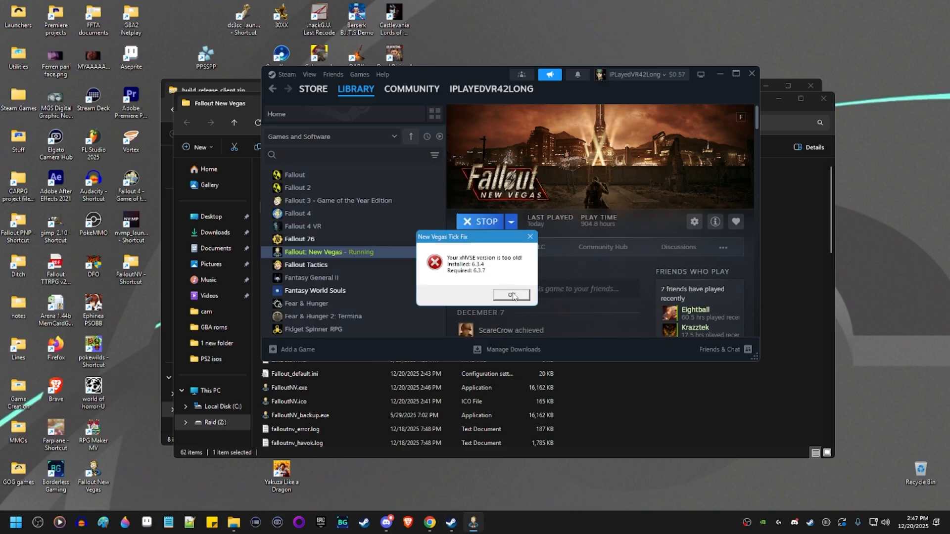
click(515, 296)
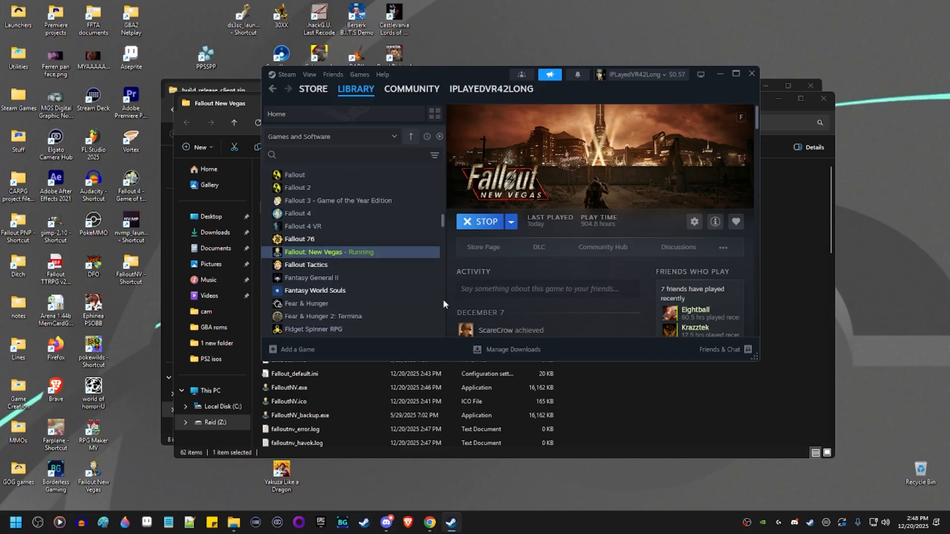
click(477, 231)
click(497, 240)
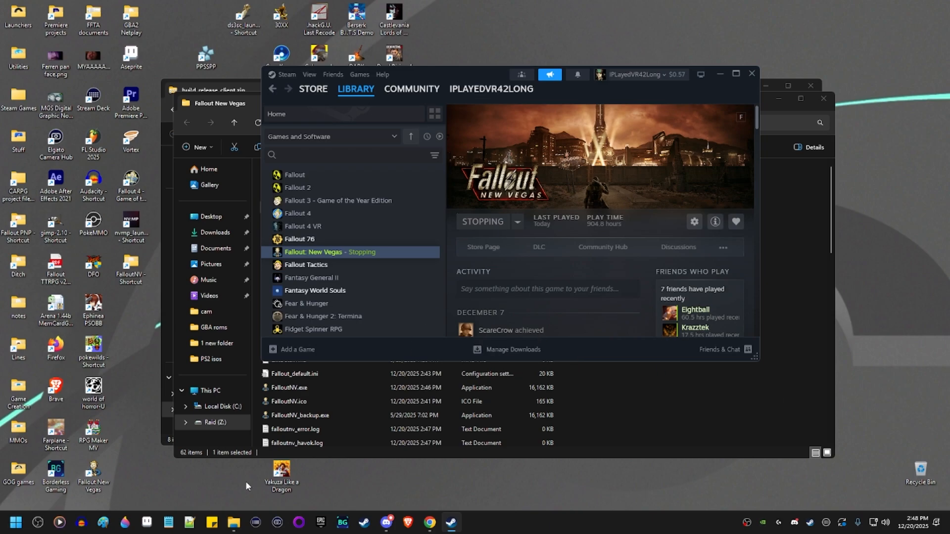
Browse to Documents\My Games\FalloutNV and open Fallout.ini in Notepad.
click(240, 89)
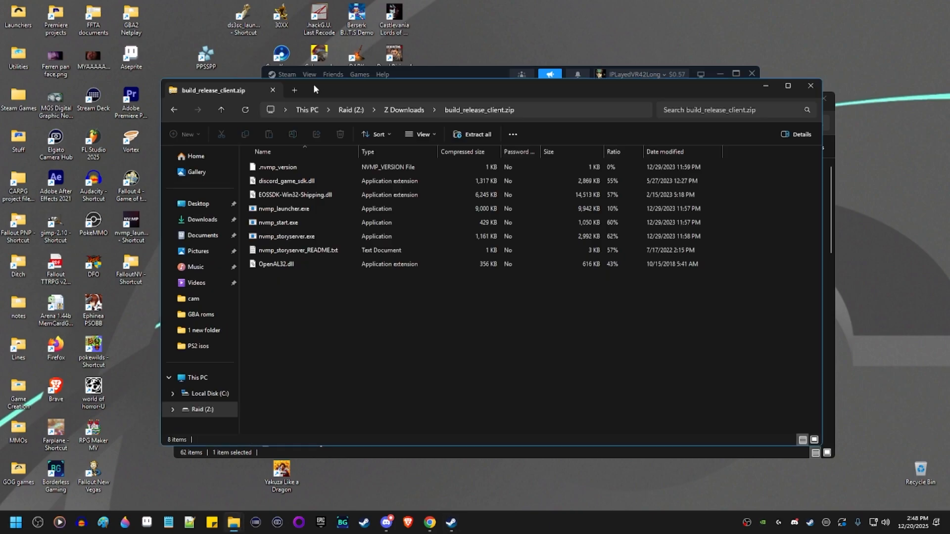
click(203, 235)
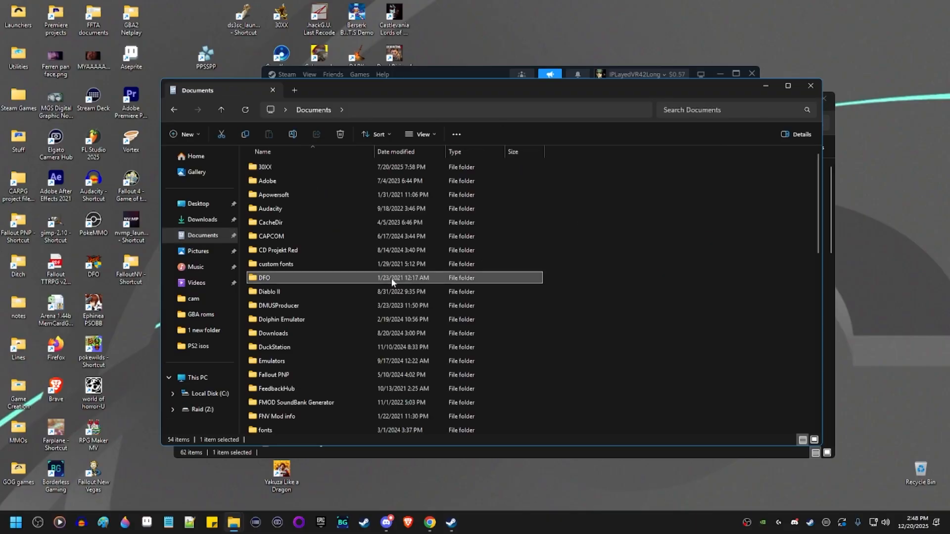
double_click(342, 221)
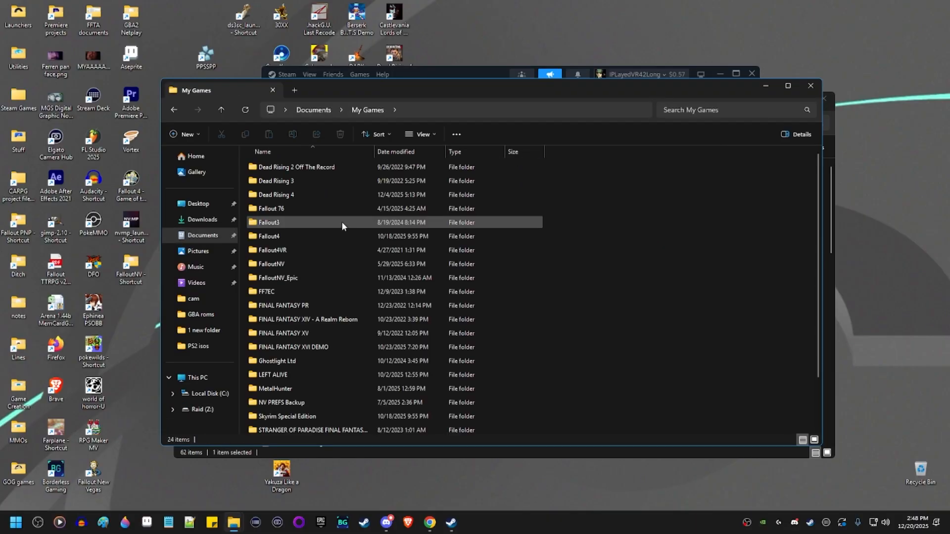
double_click(312, 263)
click(307, 223)
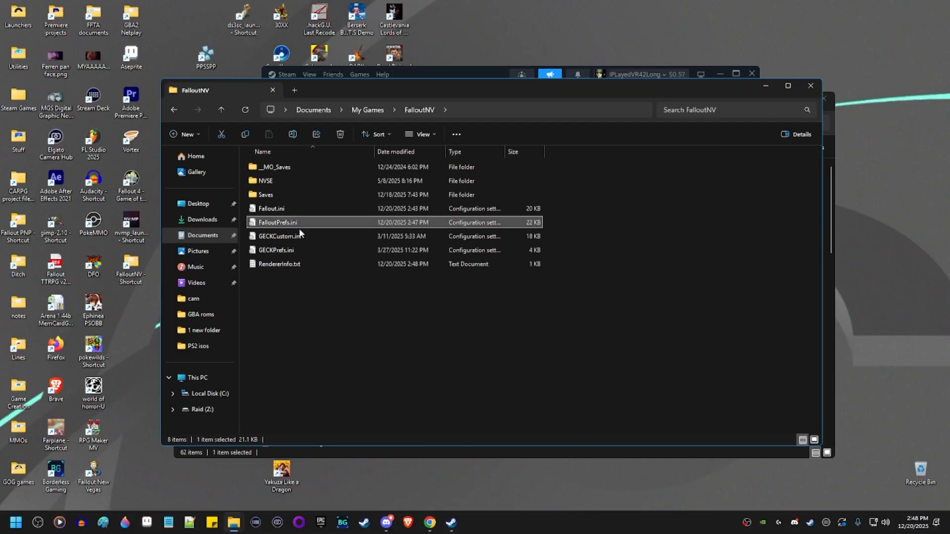
key(shift+Up)
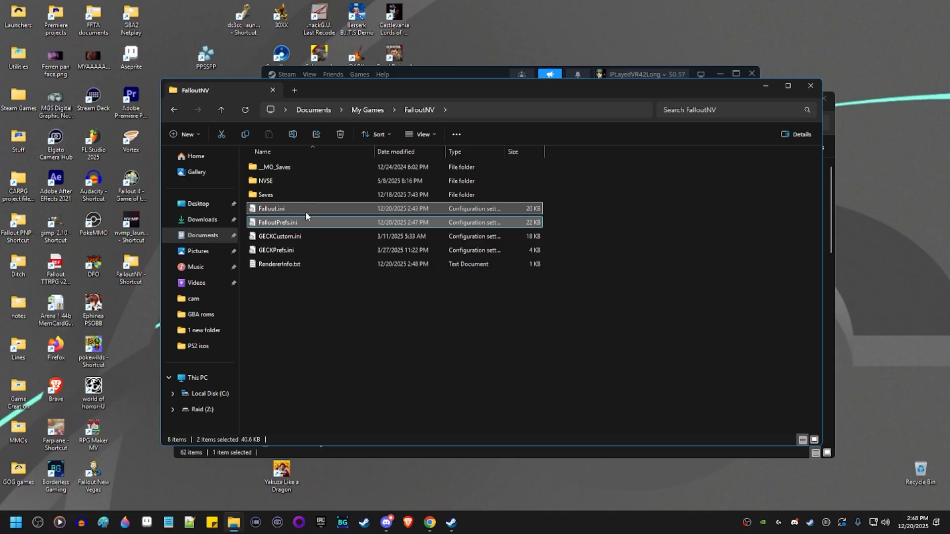
double_click(302, 208)
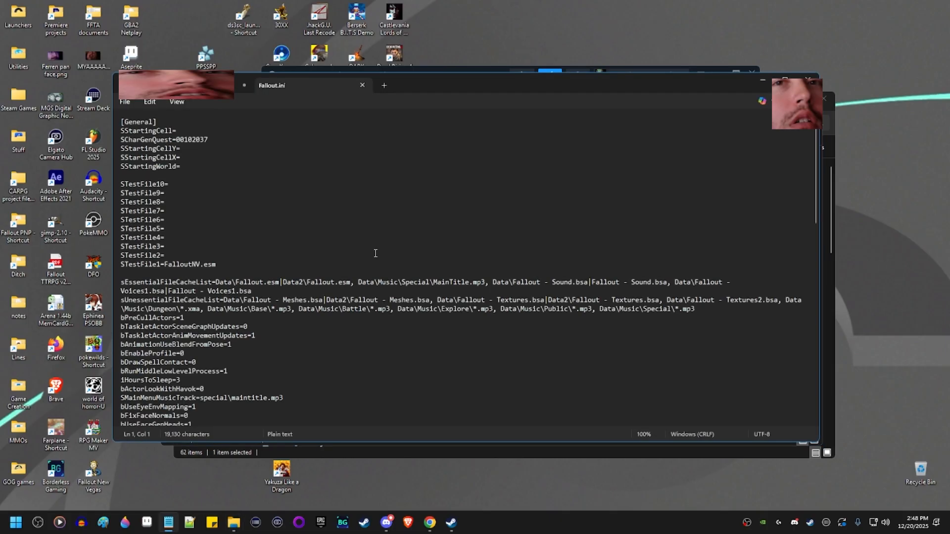
Search Fallout.ini for 'havok' and step through matches to the iNumHavokThreads line.
click(376, 253)
key(ctrl+f)
text(havok)
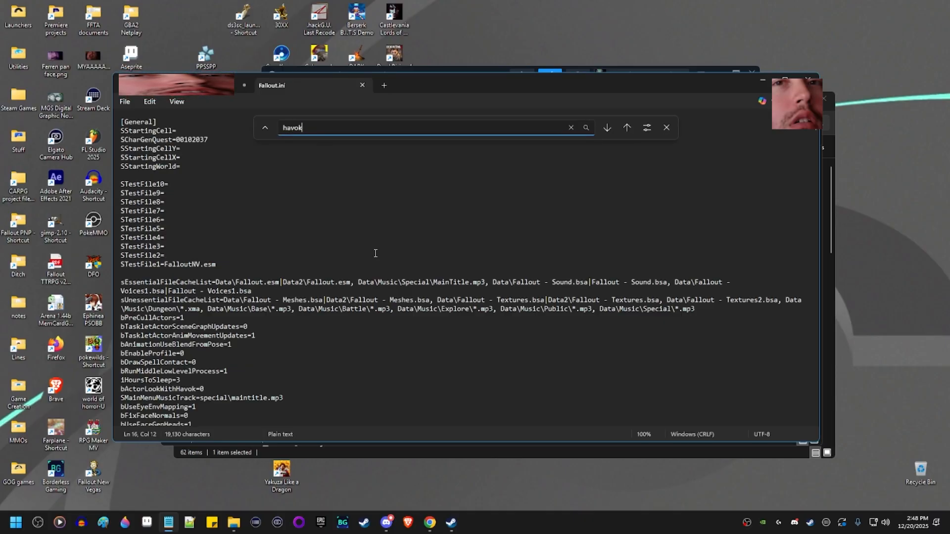
key(Return)
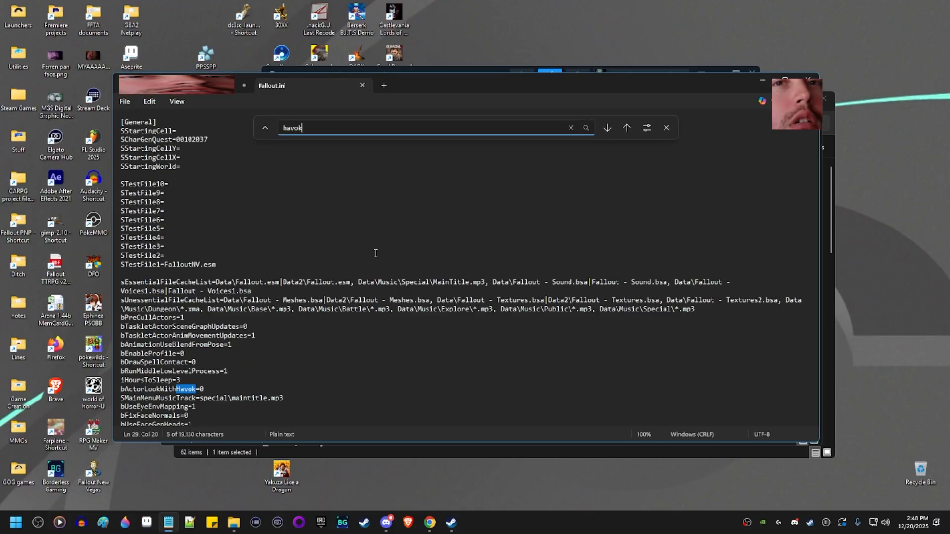
click(606, 127)
click(240, 309)
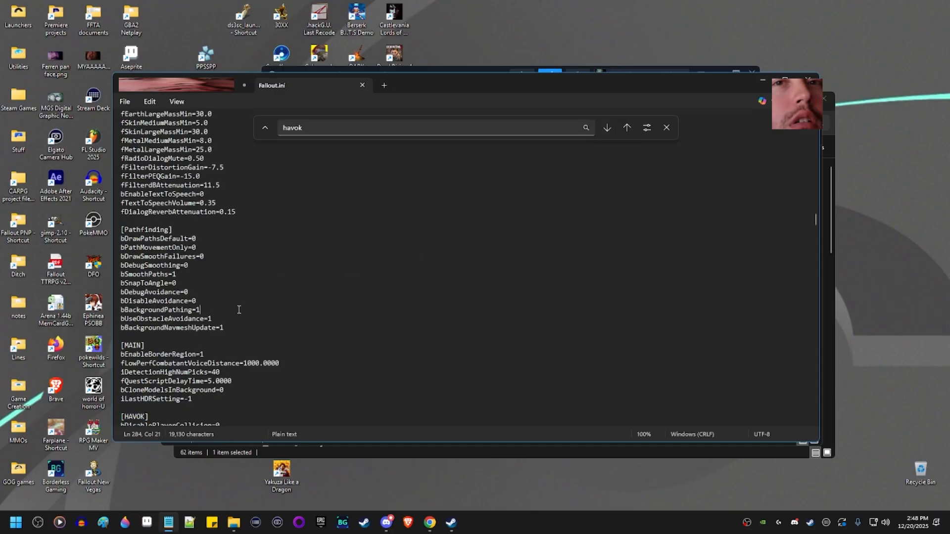
scroll(219, 361, down, 2)
scroll(220, 361, down, 2)
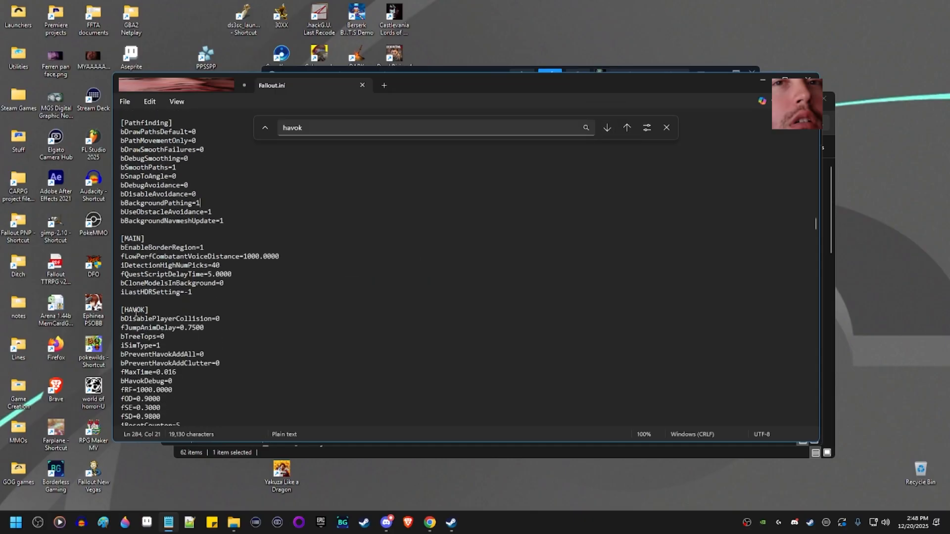
click(607, 128)
click(608, 128)
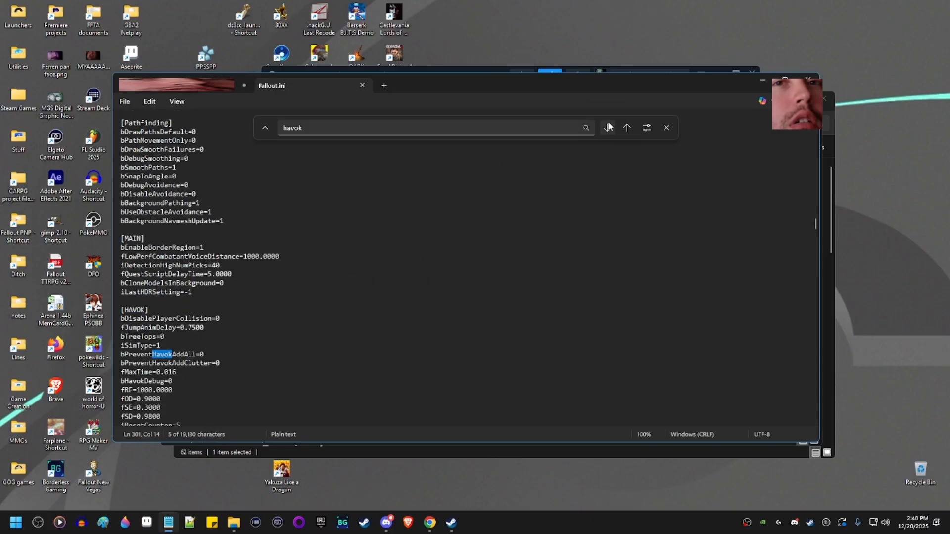
click(608, 127)
click(608, 127)
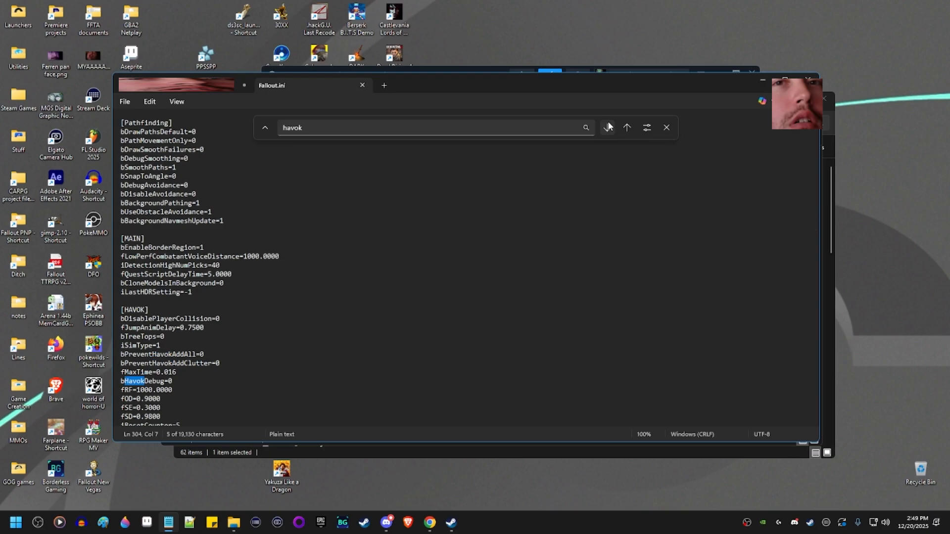
click(608, 128)
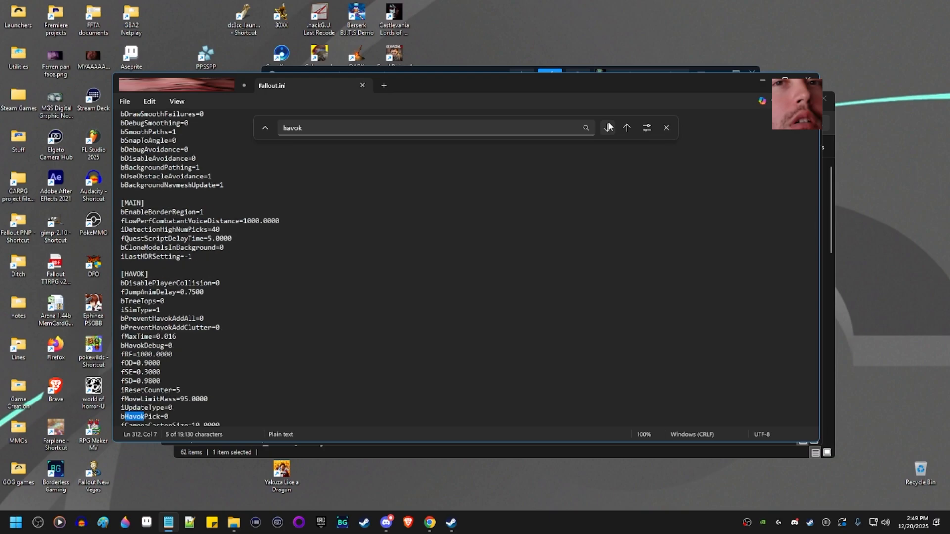
click(608, 128)
click(608, 128)
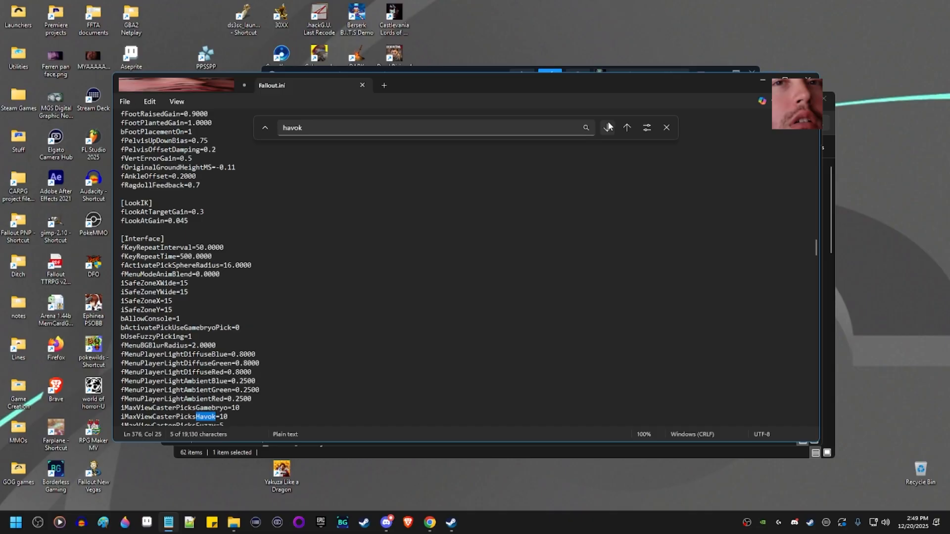
scroll(314, 333, down, 11)
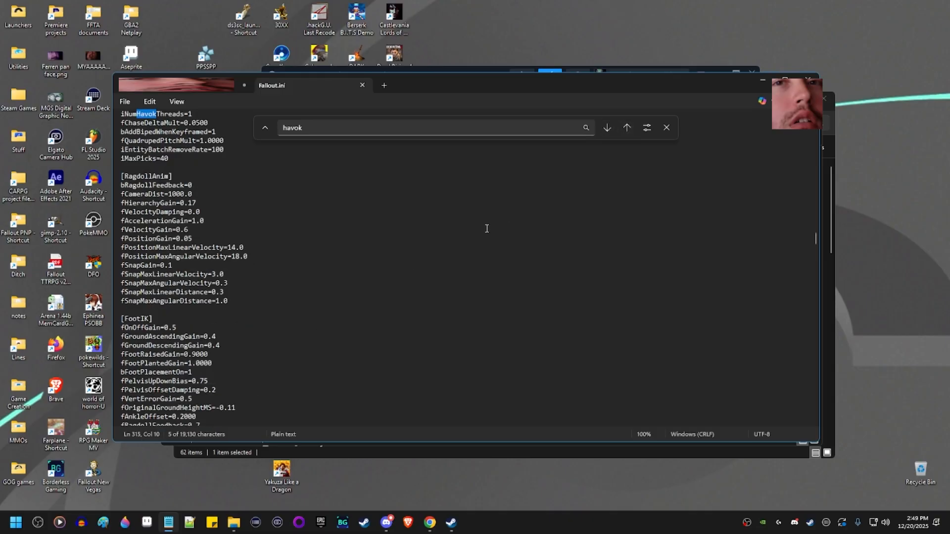
click(216, 179)
scroll(198, 174, up, 3)
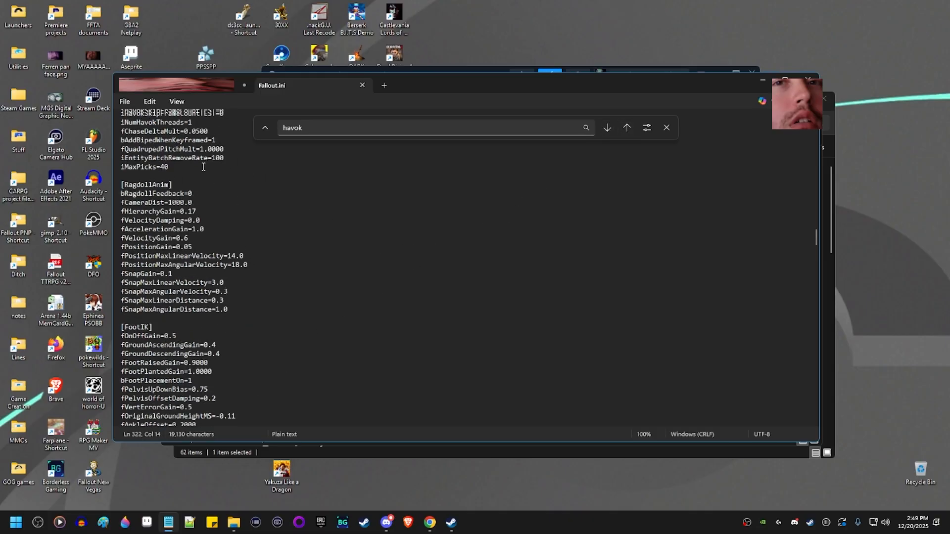
Change iNumHavokThreads from 1 to 16, cancel the Save As dialog, and close Notepad.
click(145, 194)
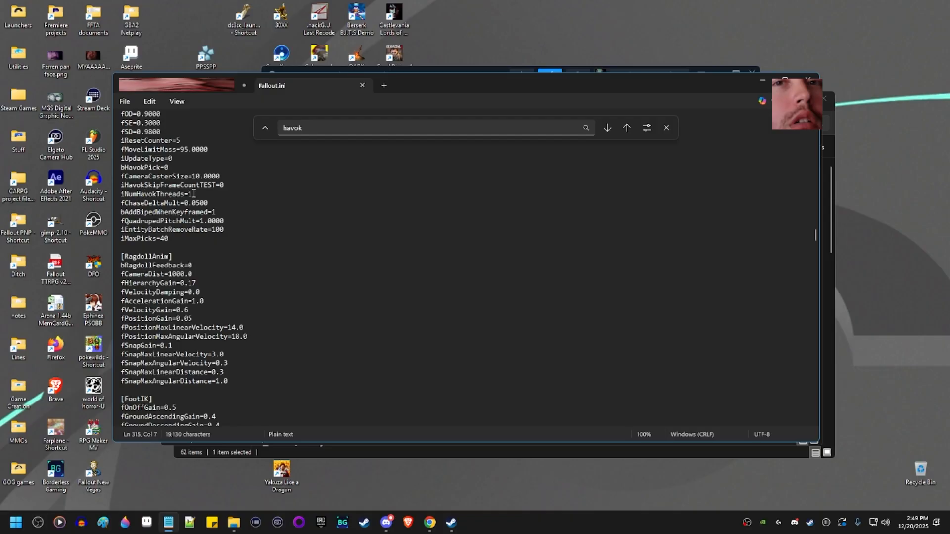
click(194, 193)
text(6)
click(664, 127)
key(ctrl+s)
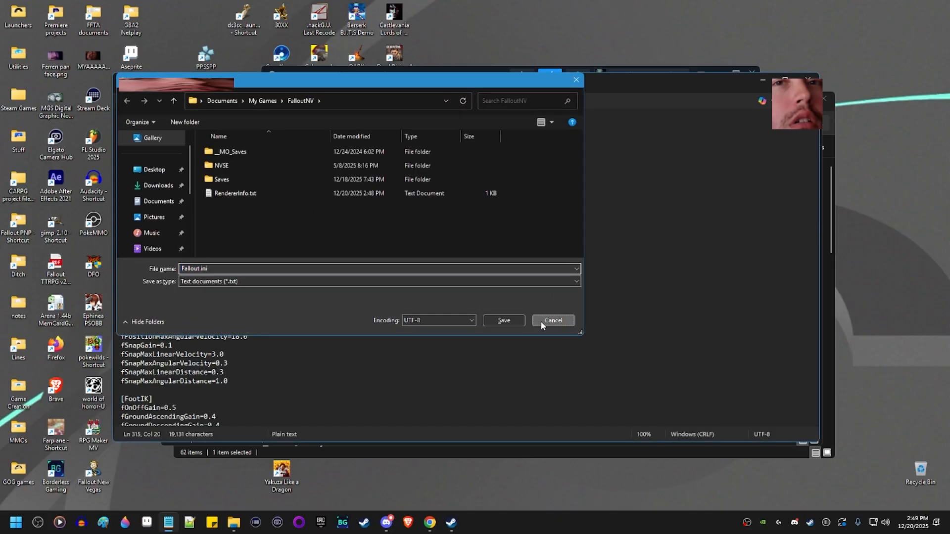
click(549, 320)
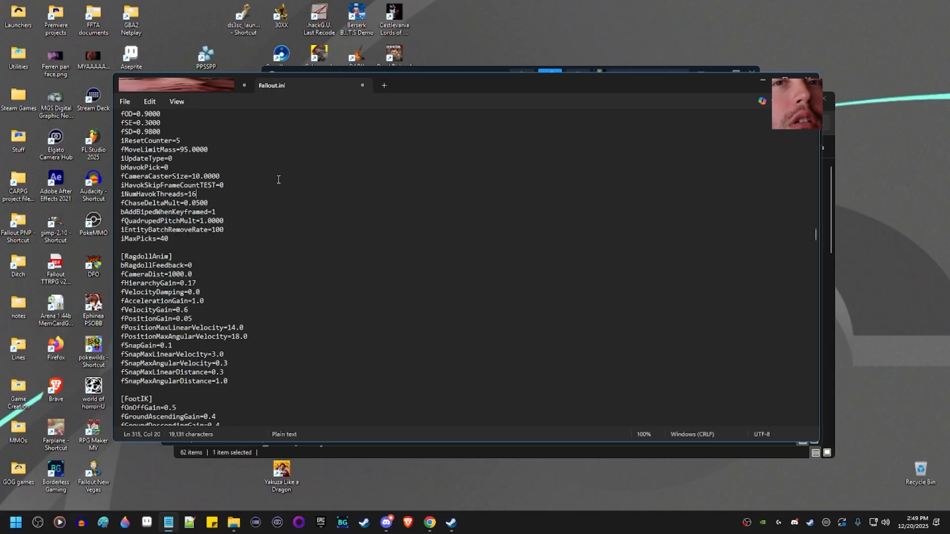
click(808, 79)
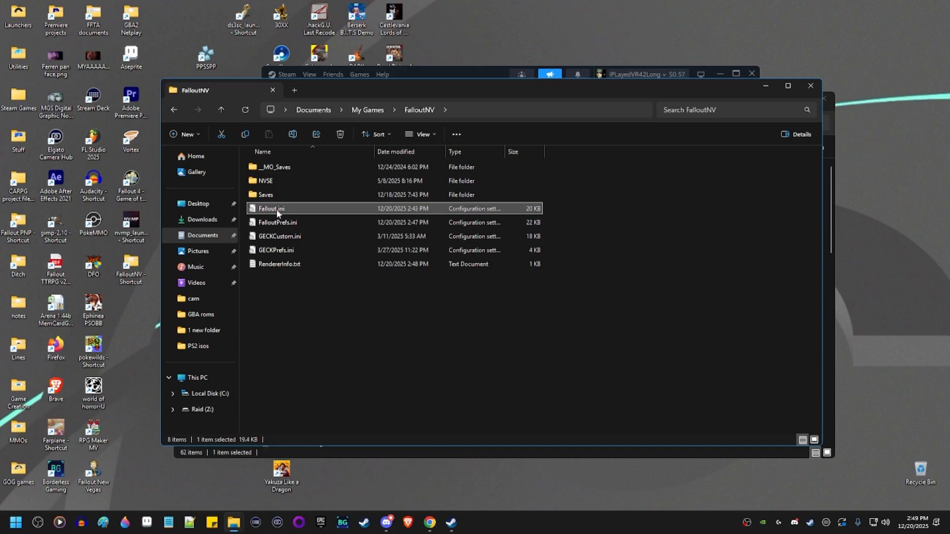
Close the FalloutNV folder window and bring the NV:MP Getting Started wiki forward in Chrome.
click(286, 223)
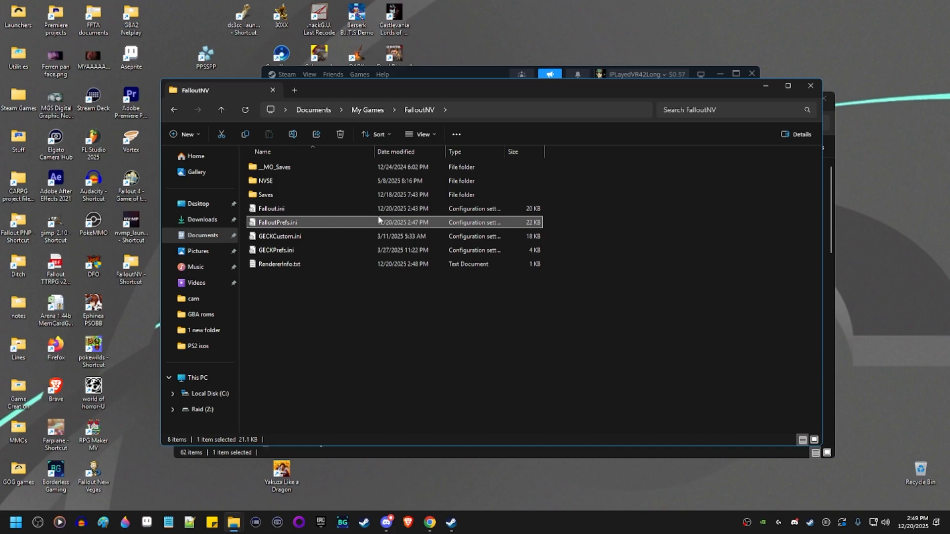
click(816, 87)
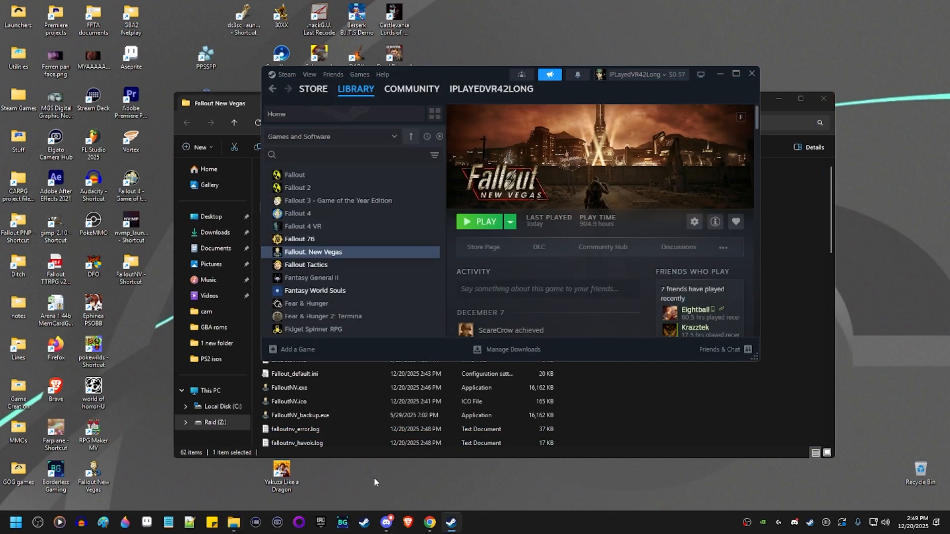
click(429, 522)
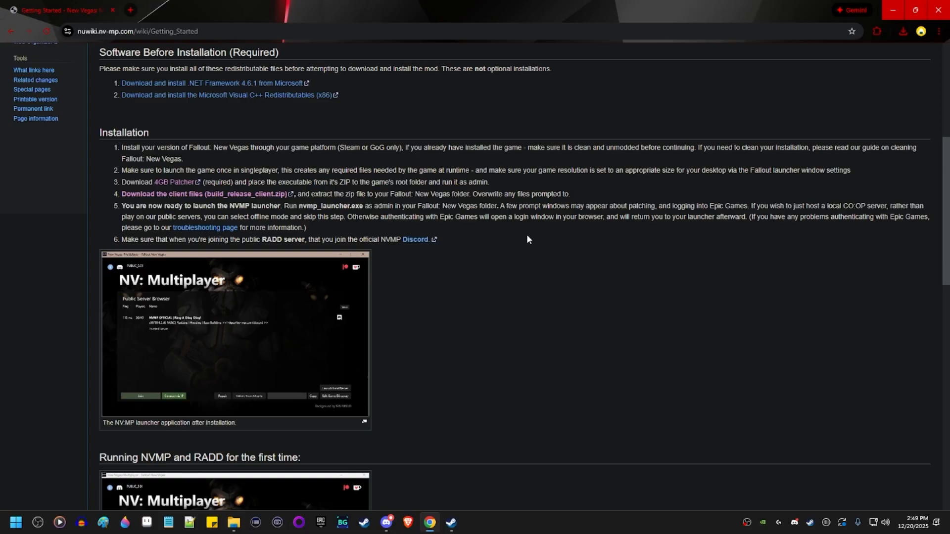
Open NVAC, New Vegas Tick Fix, OneTweak, Combat Lag Fix and ActorCause Save Bloat Fix in new tabs.
scroll(527, 236, down, 15)
middle_click(164, 212)
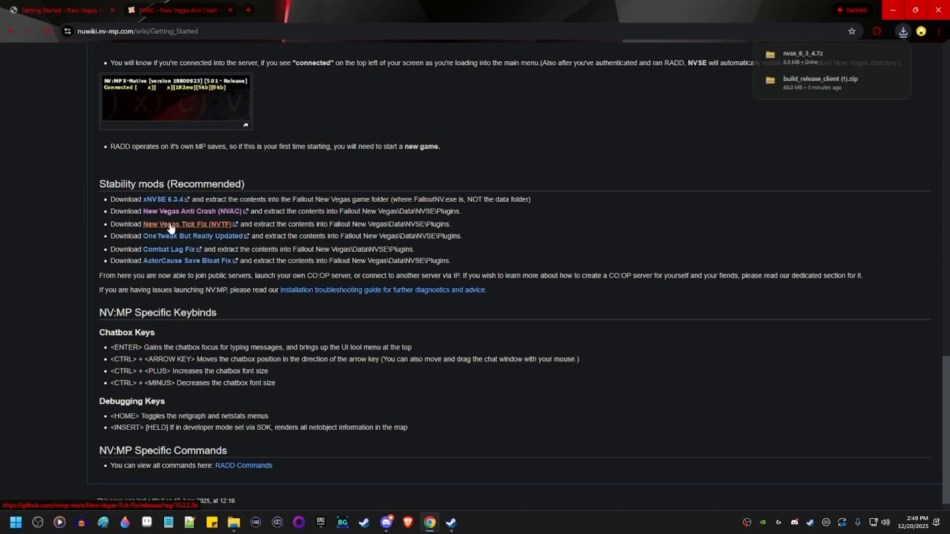
middle_click(171, 227)
middle_click(182, 237)
middle_click(171, 251)
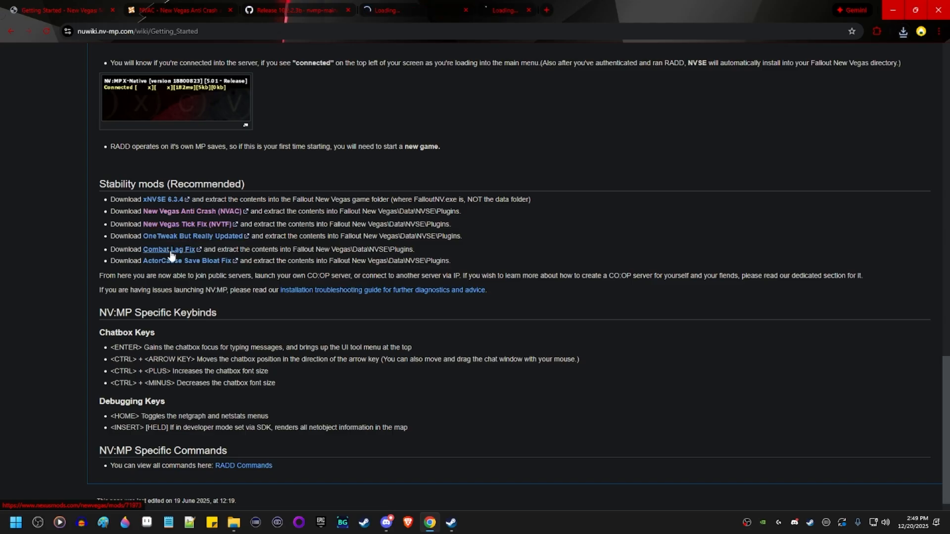
middle_click(170, 260)
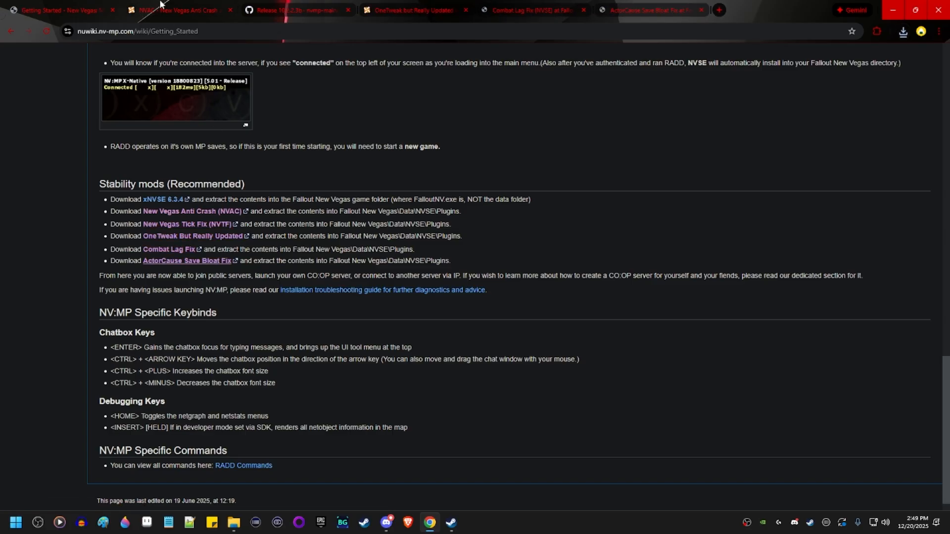
On the NVAC mod page, show the FILES list and preview the main file's contents.
click(161, 4)
click(647, 10)
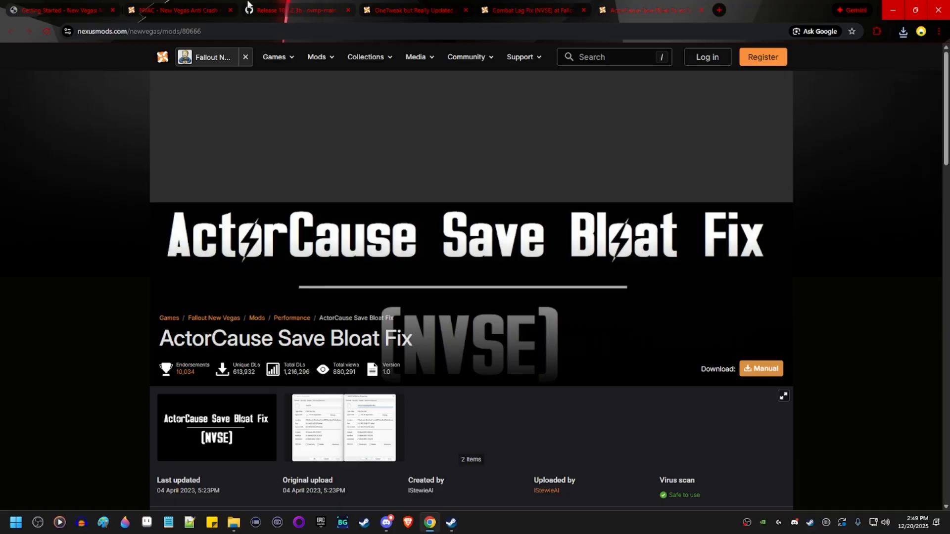
click(159, 7)
scroll(332, 198, down, 6)
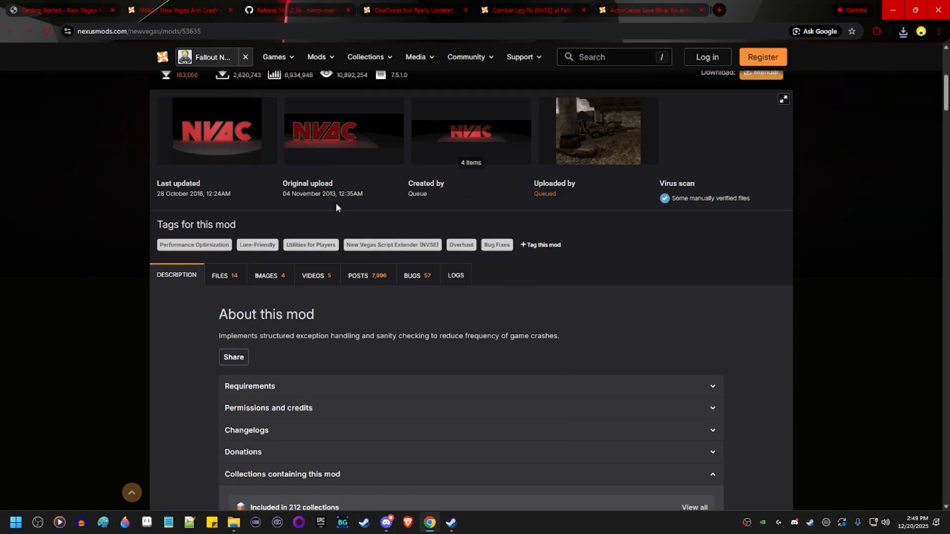
click(228, 286)
scroll(574, 290, down, 5)
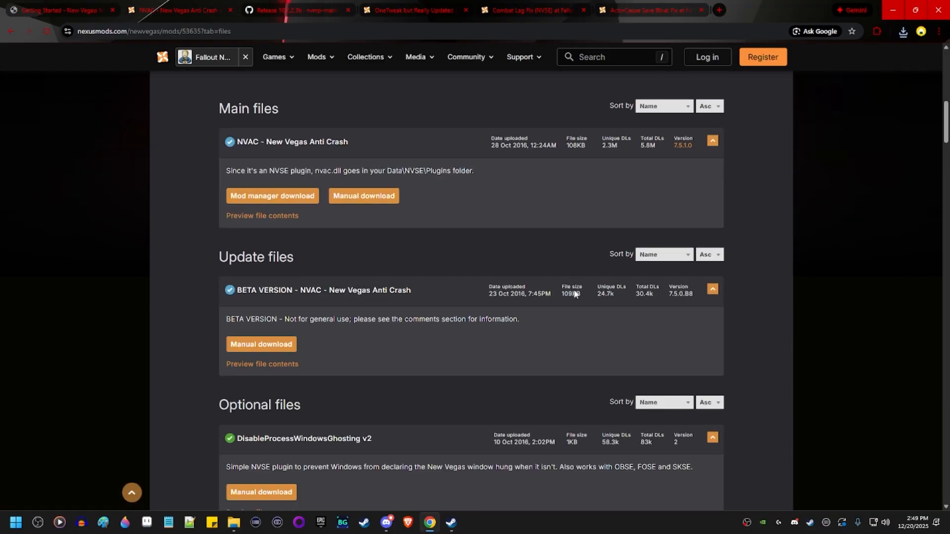
click(273, 216)
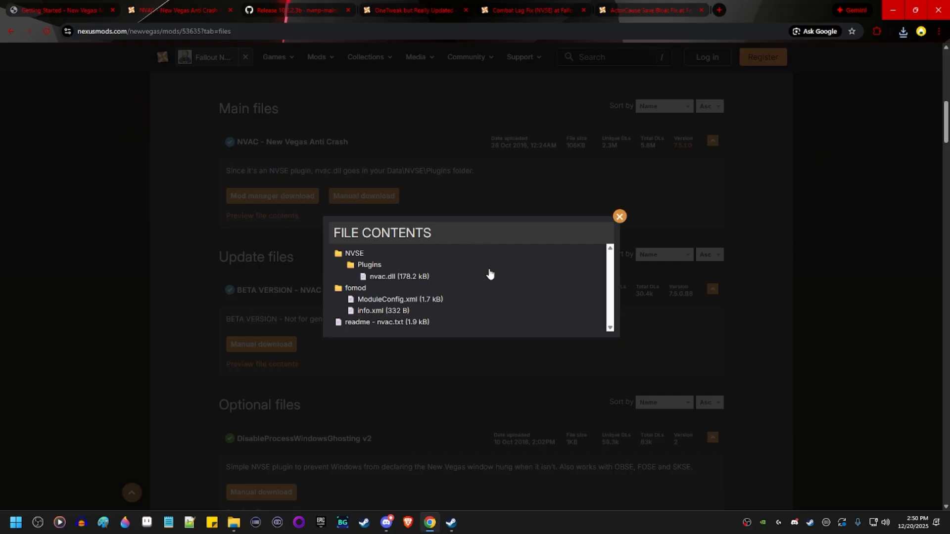
click(234, 523)
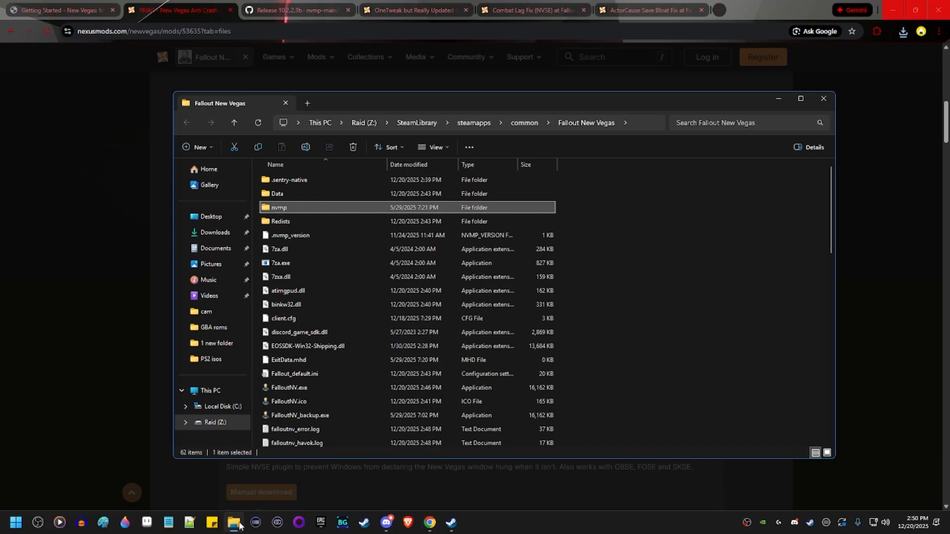
Open the game's Data folder, move the Explorer window aside, and close the NVAC preview.
drag(642, 105, 657, 178)
click(359, 272)
double_click(354, 266)
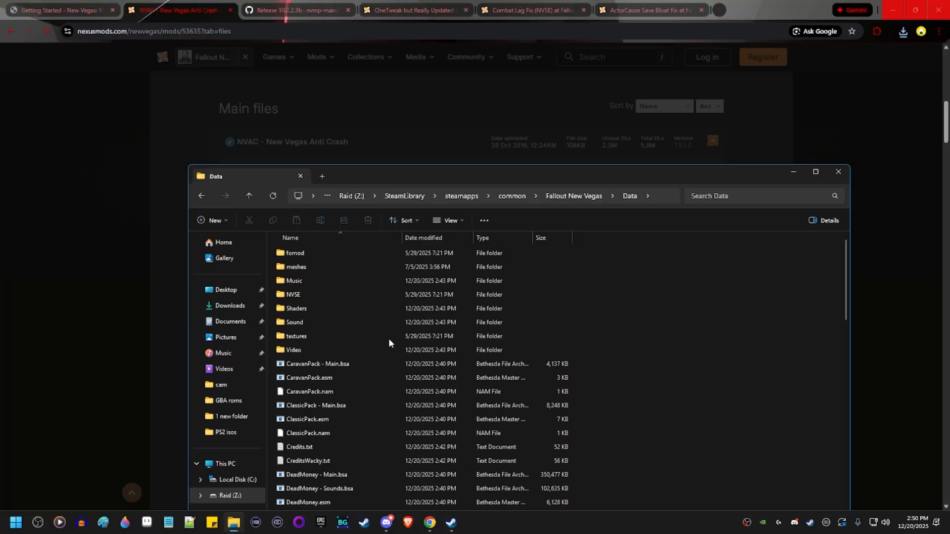
drag(651, 174, 0, 139)
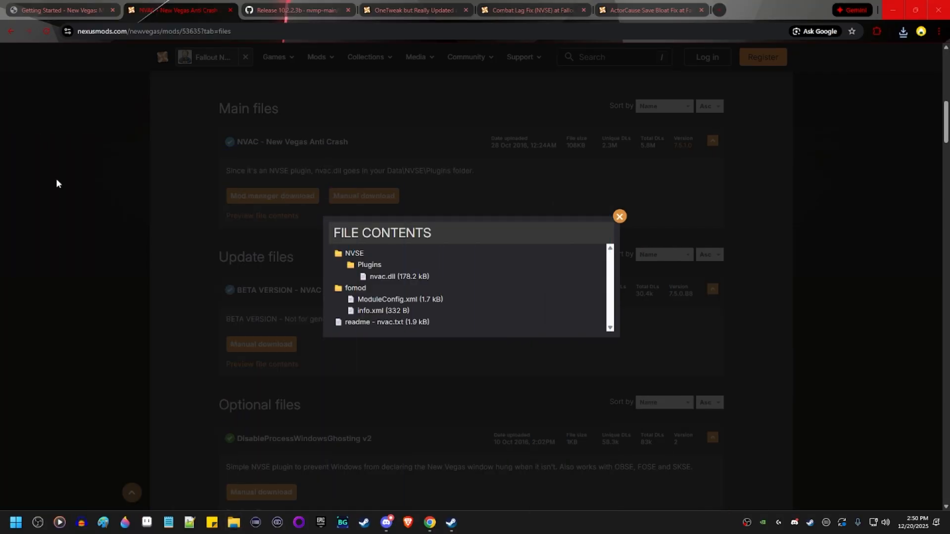
click(619, 216)
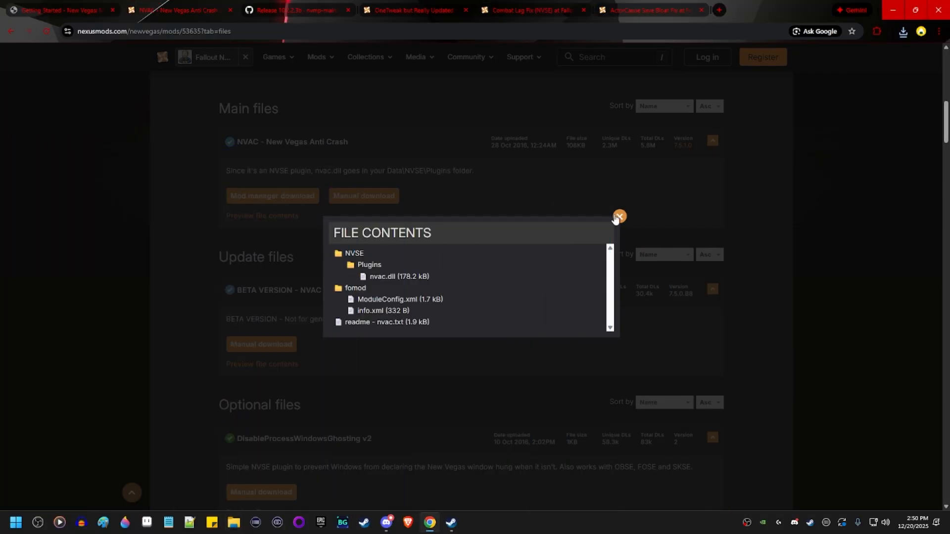
Reopen the NVAC preview, then preview the OneTweak mod's file contents on its FILES tab.
click(294, 216)
click(294, 11)
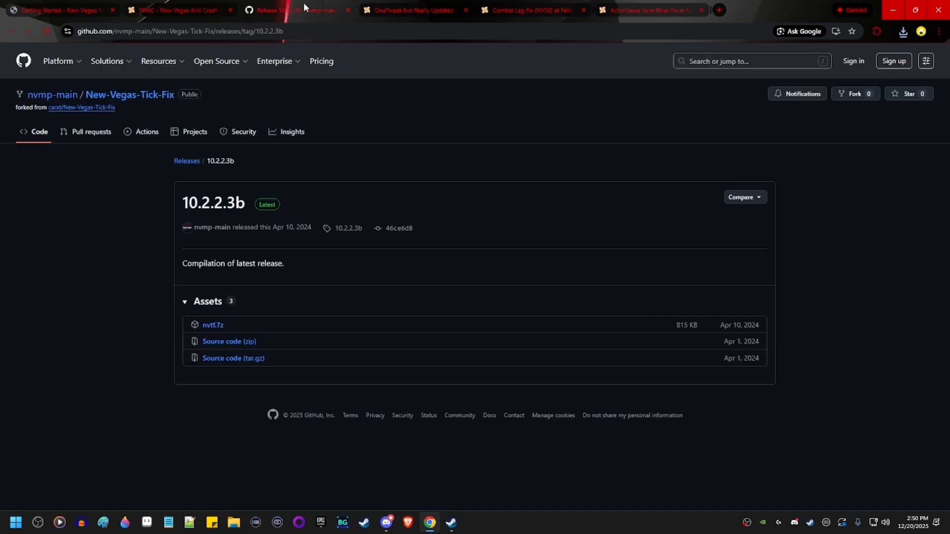
click(395, 1)
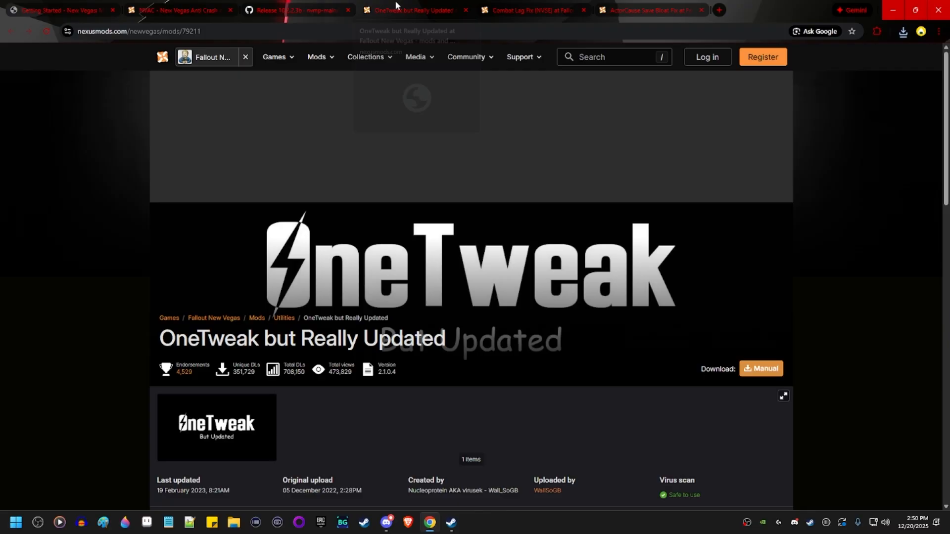
scroll(351, 430, down, 5)
click(233, 327)
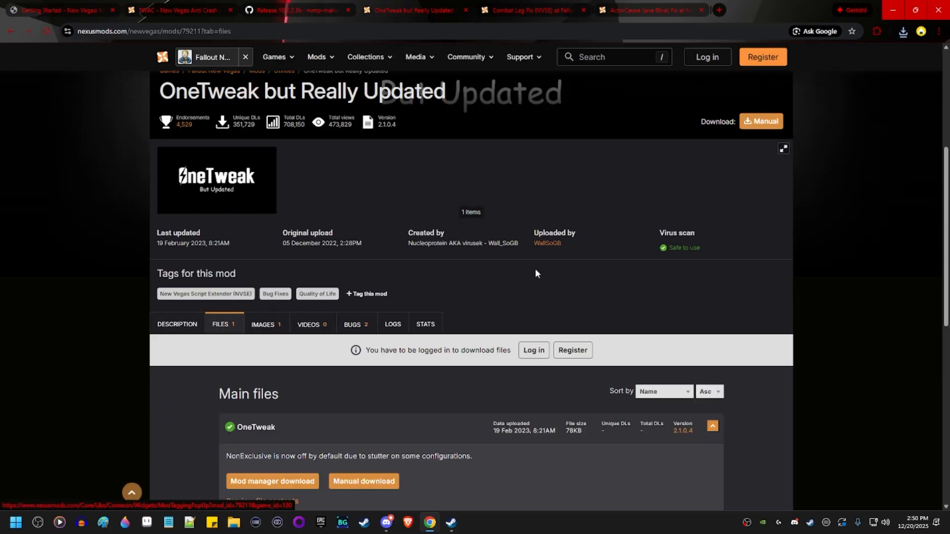
scroll(272, 359, down, 3)
click(347, 340)
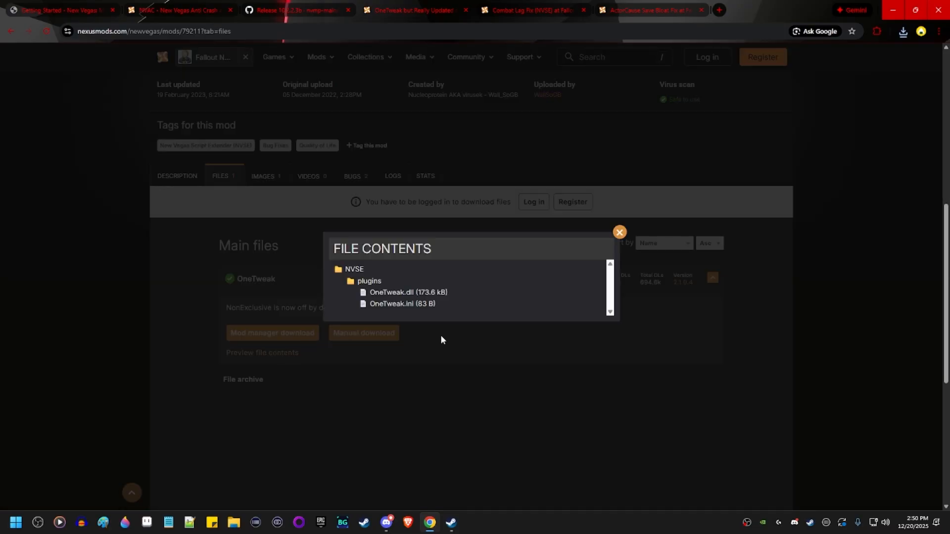
Preview the file contents of the Combat Lag Fix and ActorCause Save Bloat Fix downloads.
click(504, 1)
scroll(242, 384, down, 5)
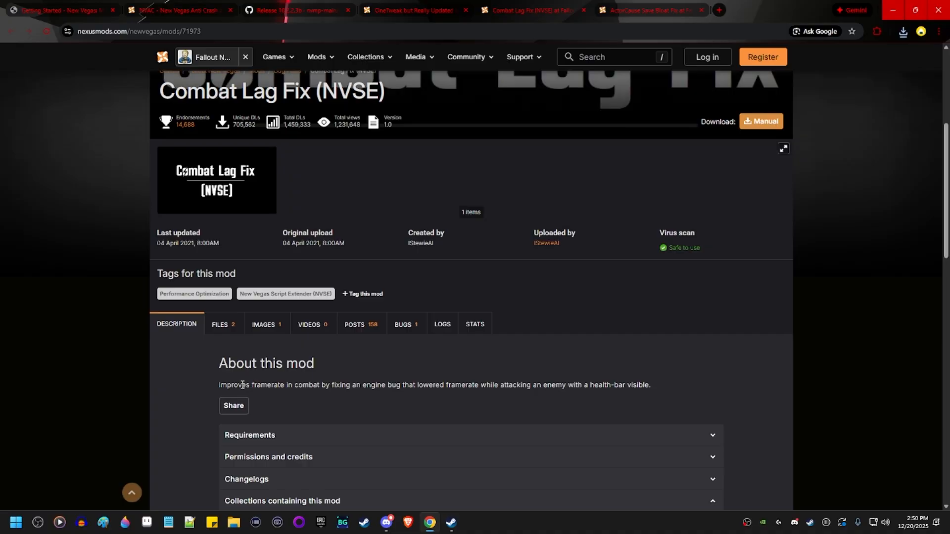
click(238, 328)
scroll(277, 396, down, 2)
click(279, 403)
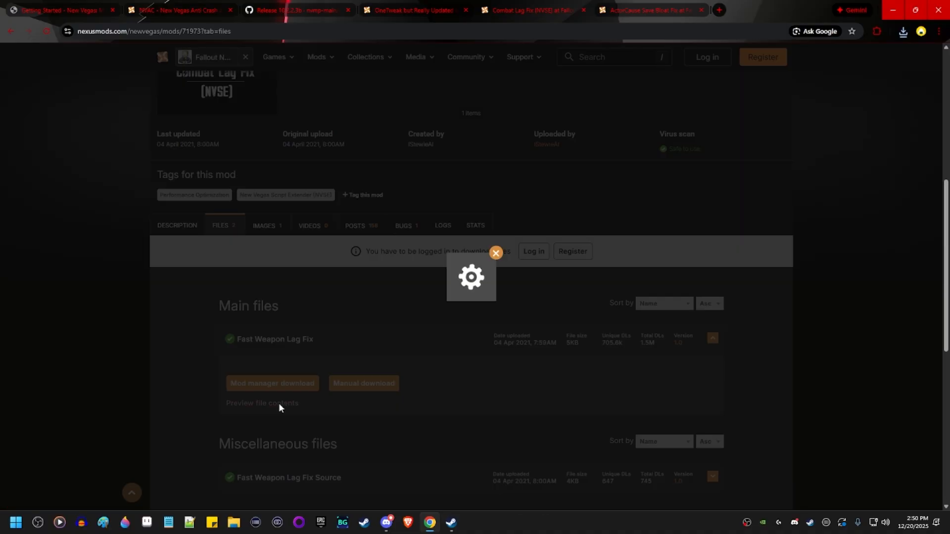
click(642, 9)
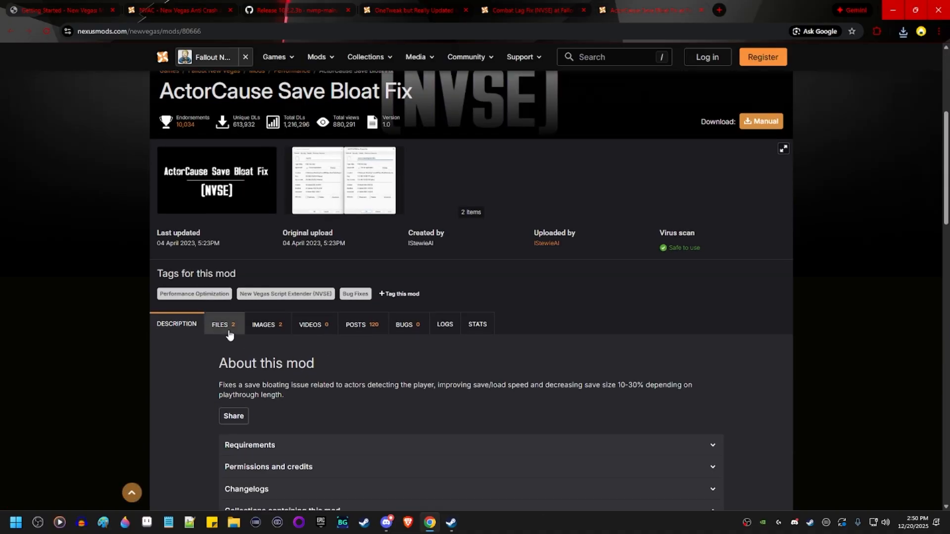
click(223, 325)
scroll(247, 327, down, 4)
click(266, 316)
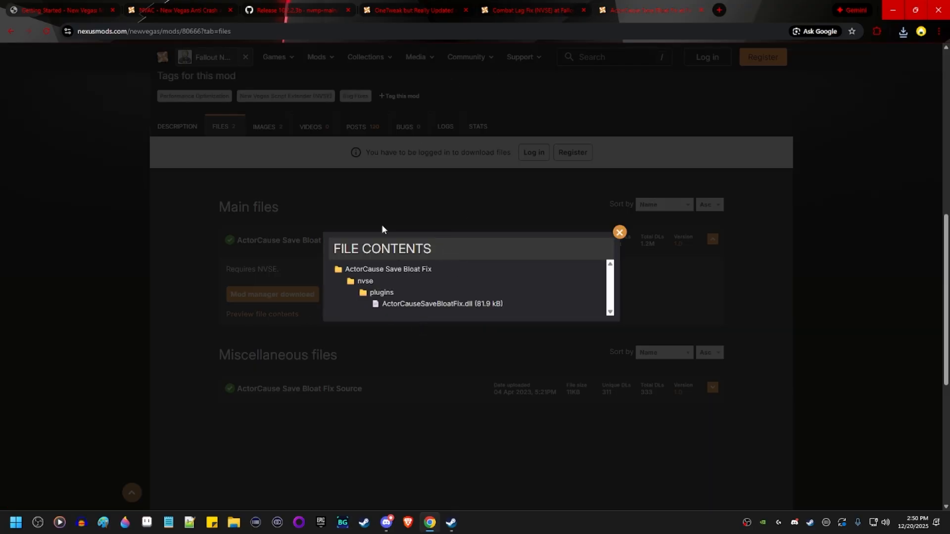
Compare the previews across the NVAC, OneTweak, Combat Lag Fix and ActorCause tabs.
click(191, 3)
click(387, 3)
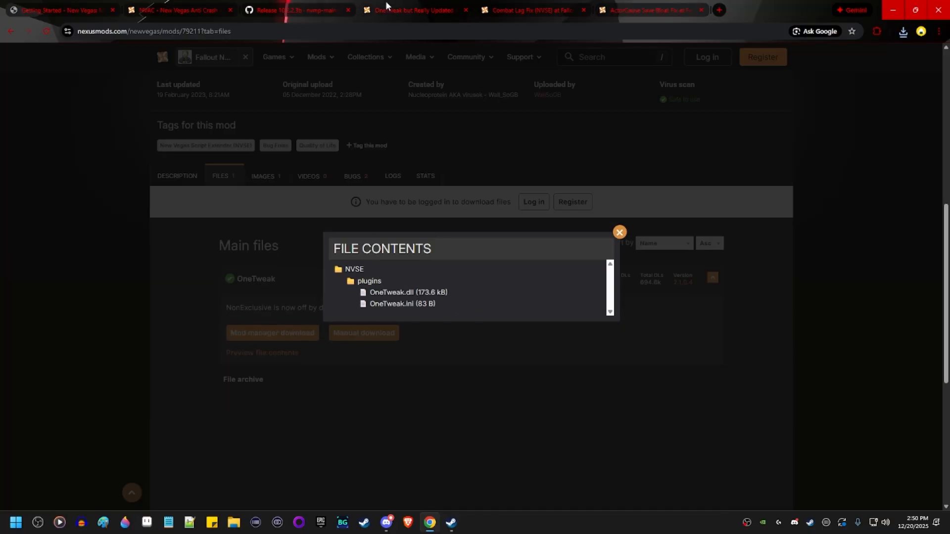
click(496, 5)
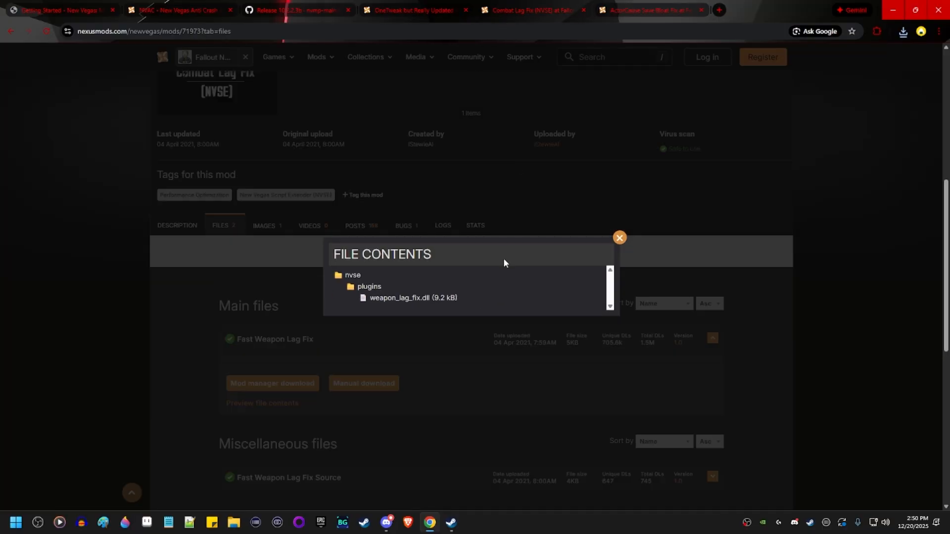
click(637, 5)
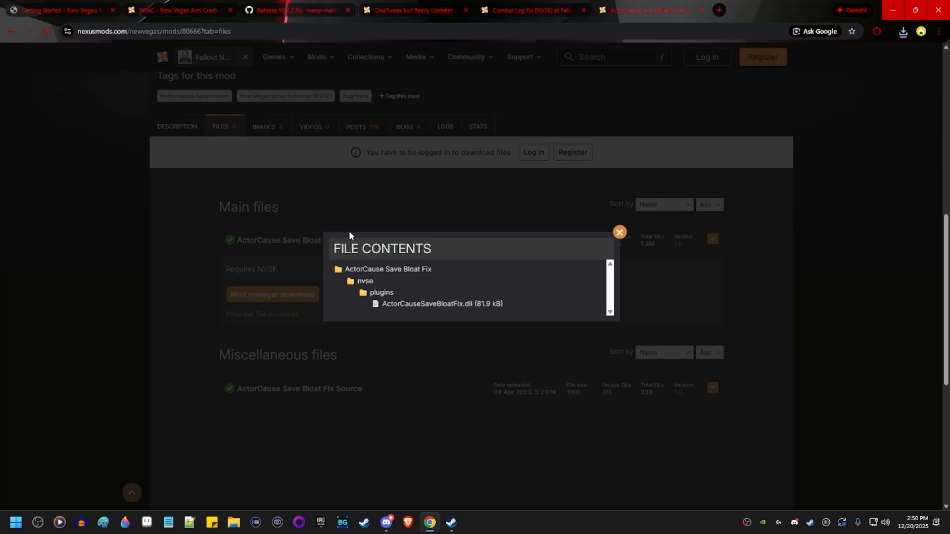
click(234, 524)
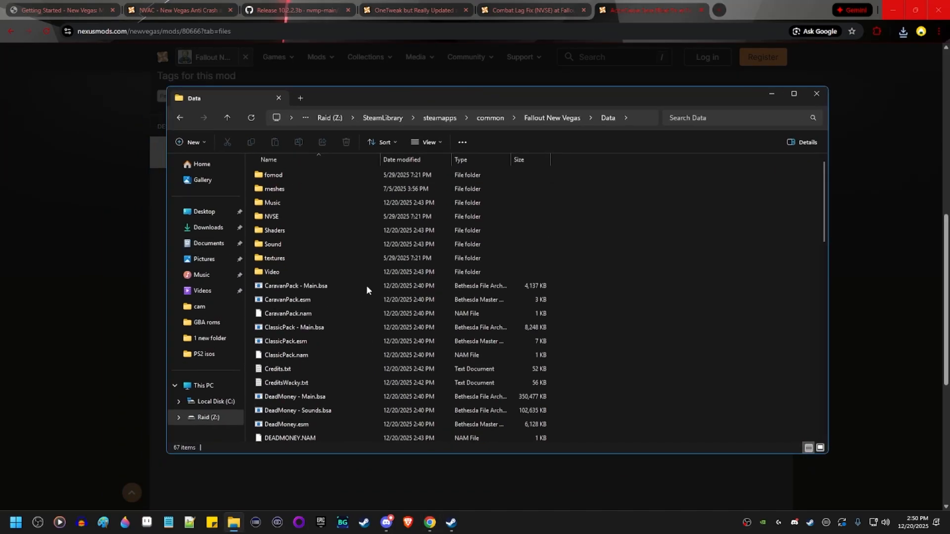
Check the game's Data\NVSE\Plugins folder for installed DLLs, then return to Data.
double_click(290, 218)
key(alt+Left)
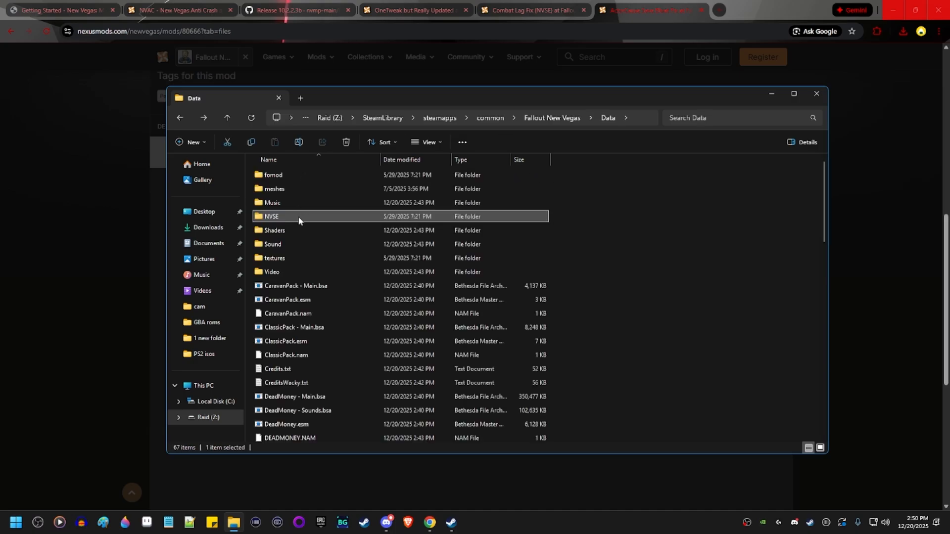
double_click(299, 218)
double_click(297, 176)
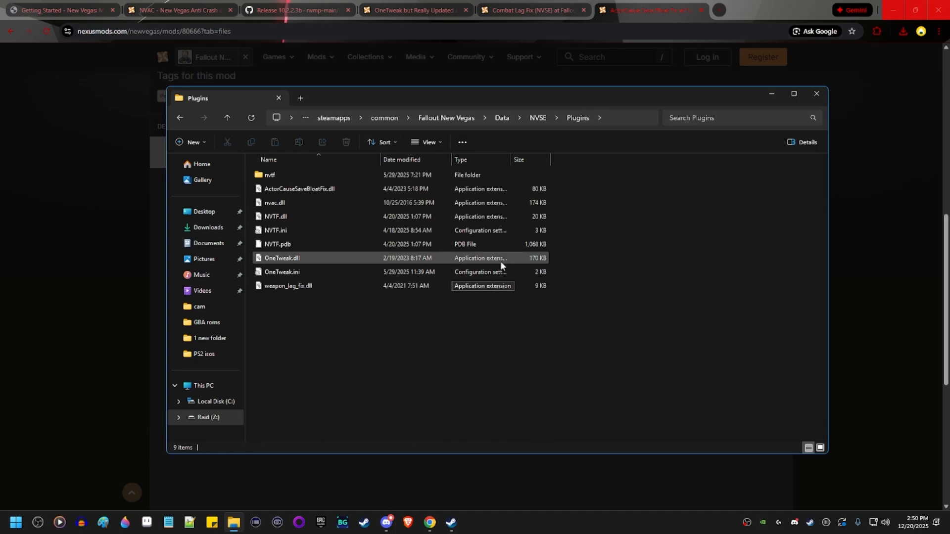
key(alt+Left)
key(alt+Left)
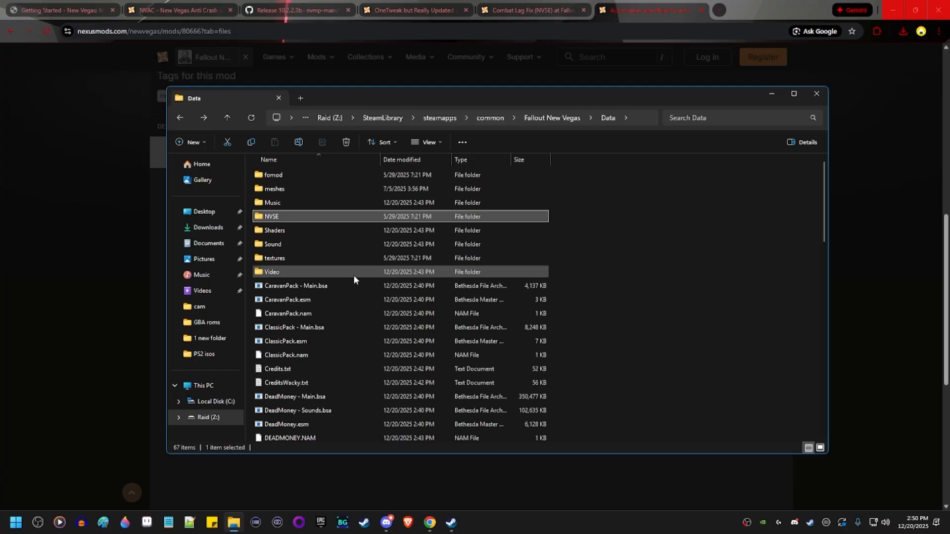
Download nvtf.7z from the New Vegas Tick Fix release page and show it in Z Downloads.
click(771, 95)
click(295, 5)
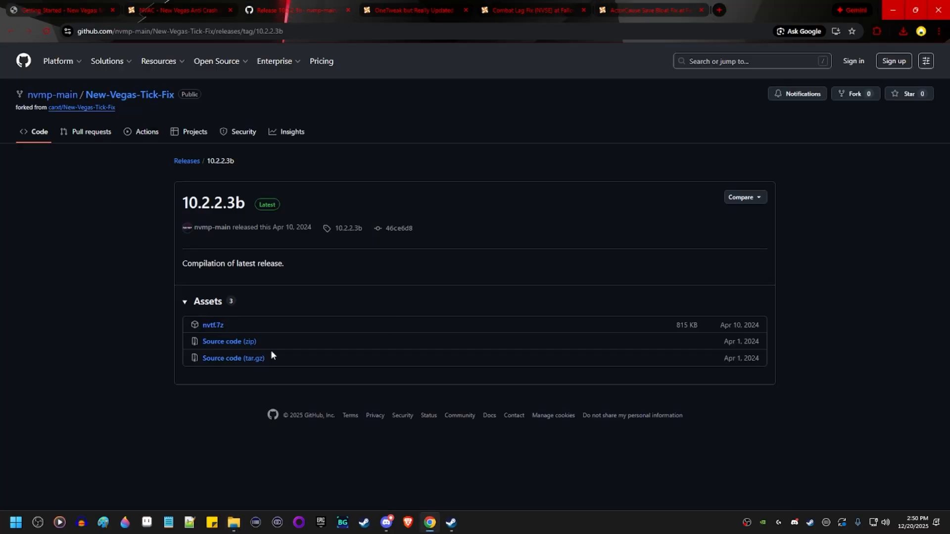
click(214, 329)
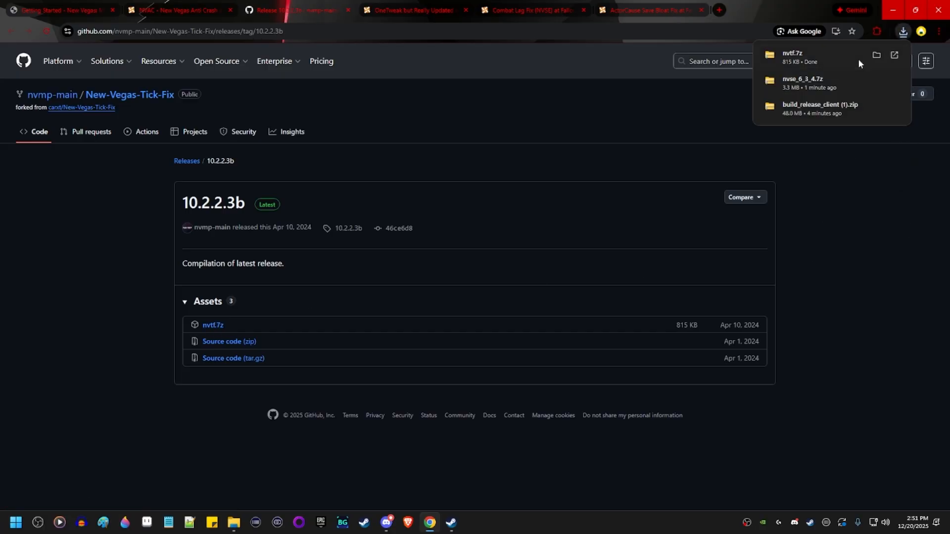
click(876, 55)
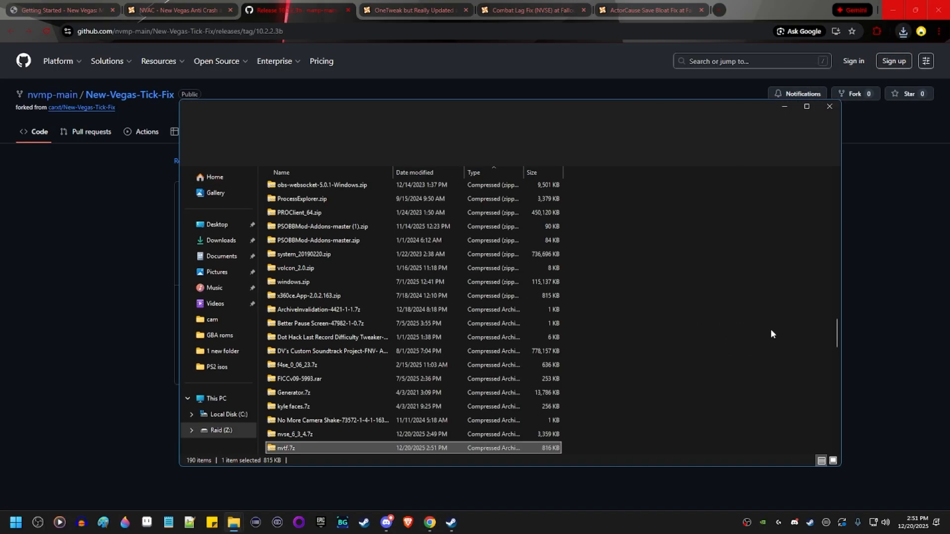
Open nvtf.7z and inspect the four NVTF items in its Data\NVSE\Plugins folder.
double_click(395, 447)
double_click(296, 188)
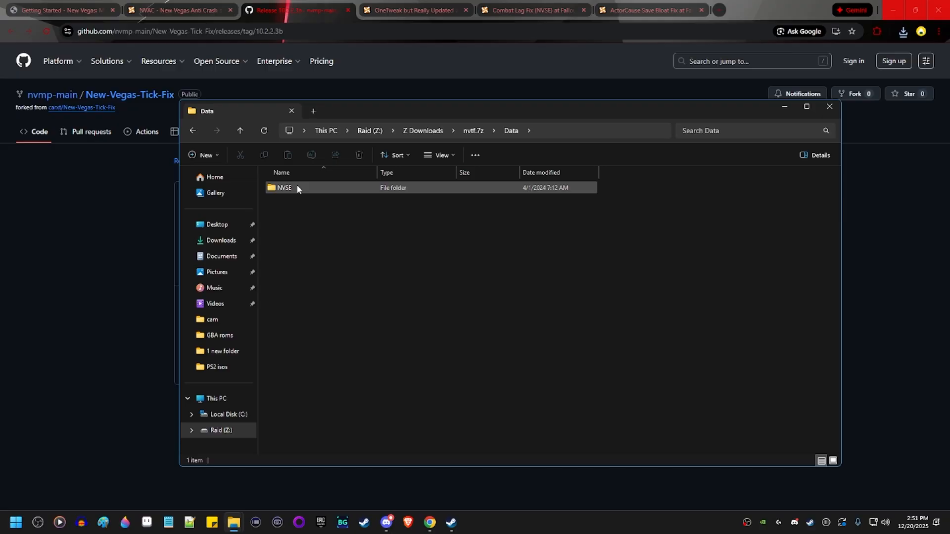
double_click(295, 188)
double_click(295, 187)
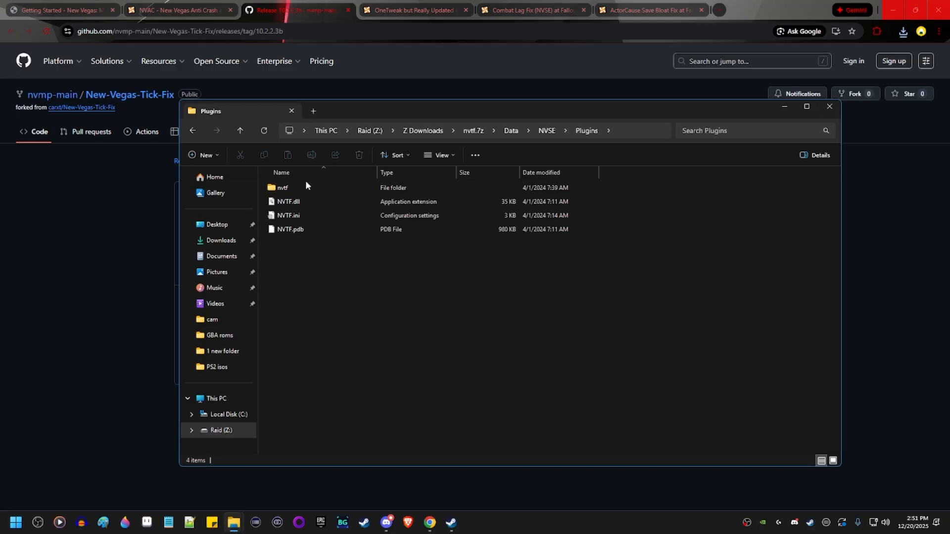
drag(673, 287, 367, 185)
click(532, 309)
Navigate back out and into the archive, reopening its Data folder to select NVSE.
key(BackSpace)
key(BackSpace)
key(BackSpace)
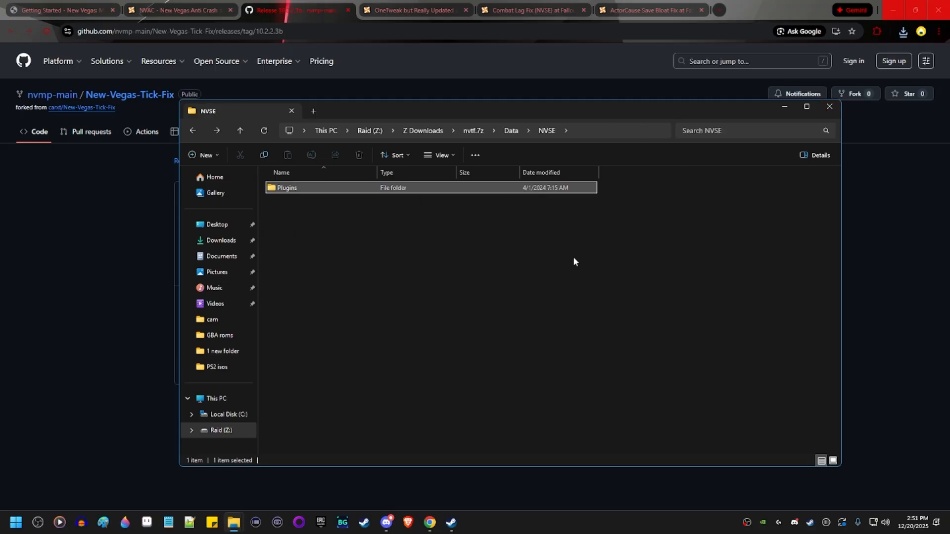
key(BackSpace)
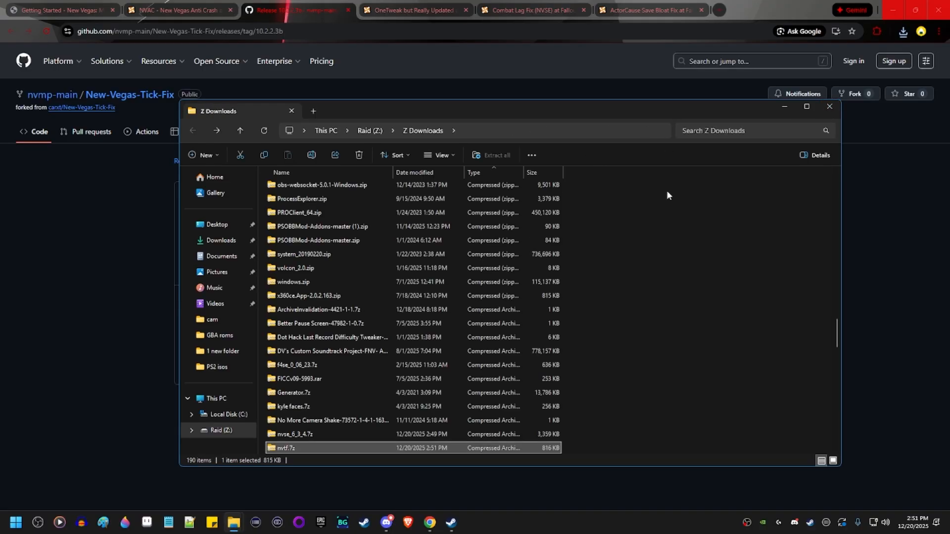
key(alt+Right)
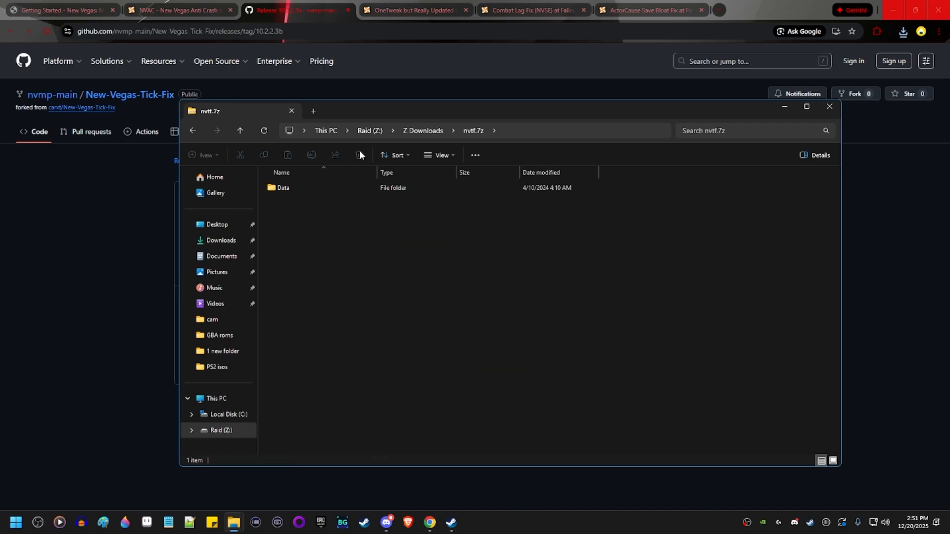
double_click(316, 194)
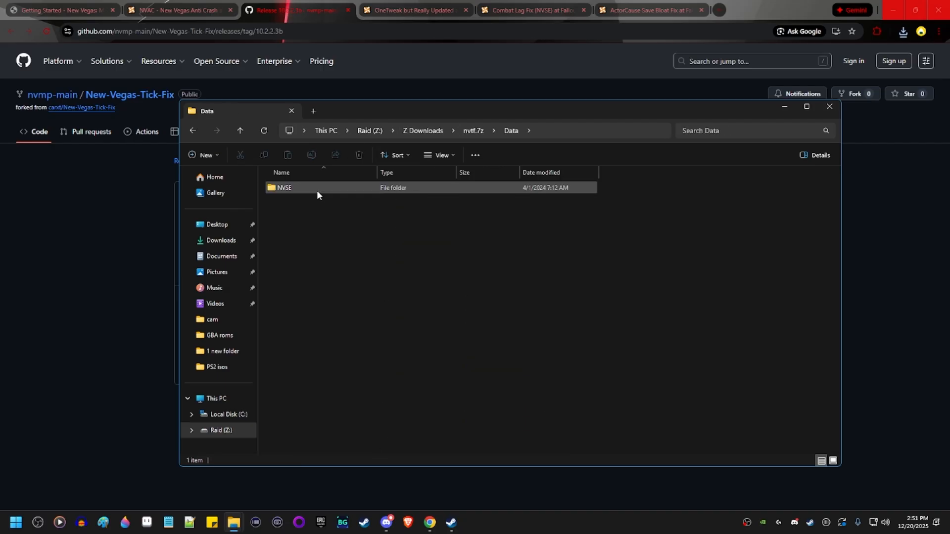
drag(413, 233, 287, 192)
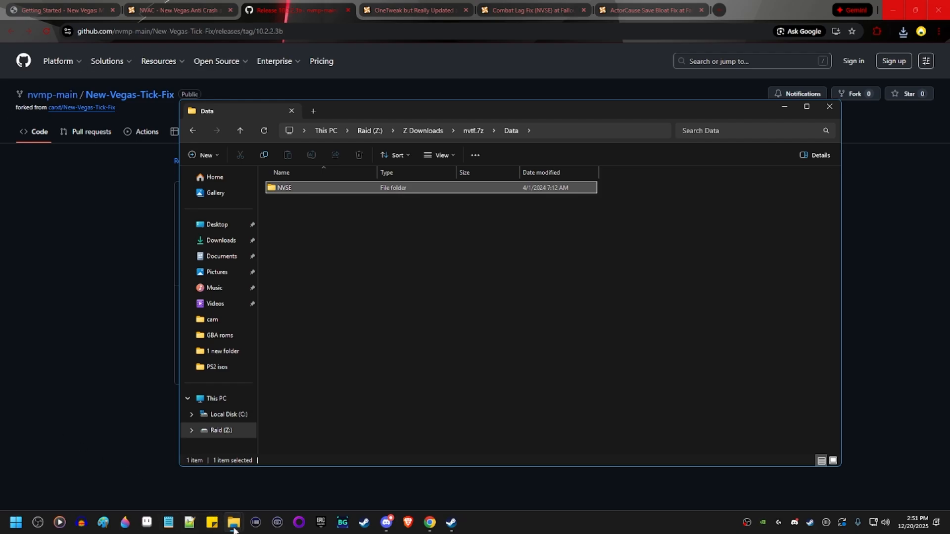
Close both the game's Data folder window and the nvtf.7z archive window.
drag(375, 113, 458, 153)
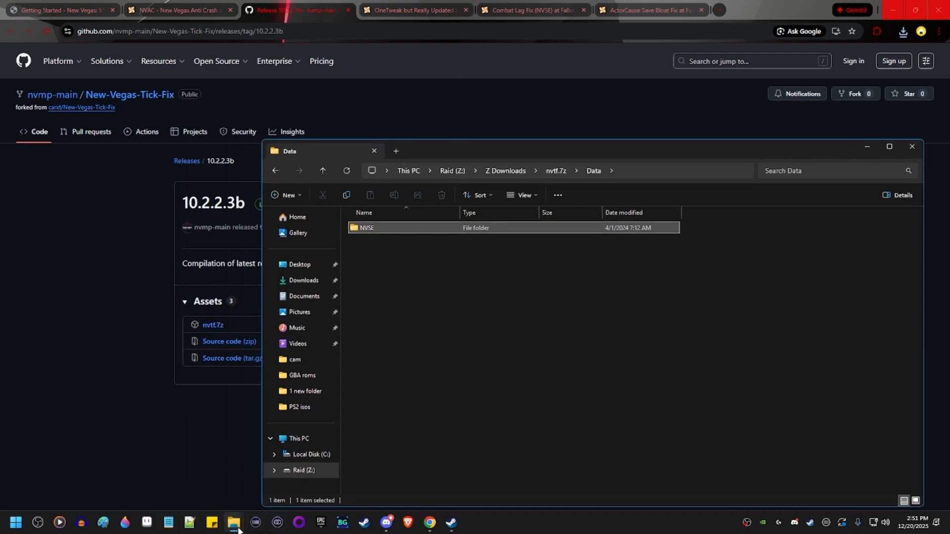
mouse_move(238, 528)
click(203, 487)
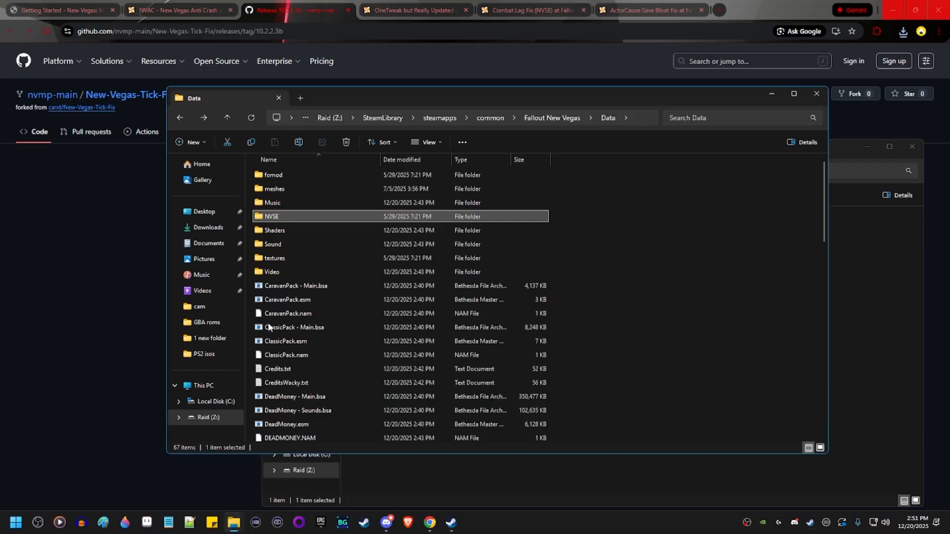
click(808, 96)
click(910, 147)
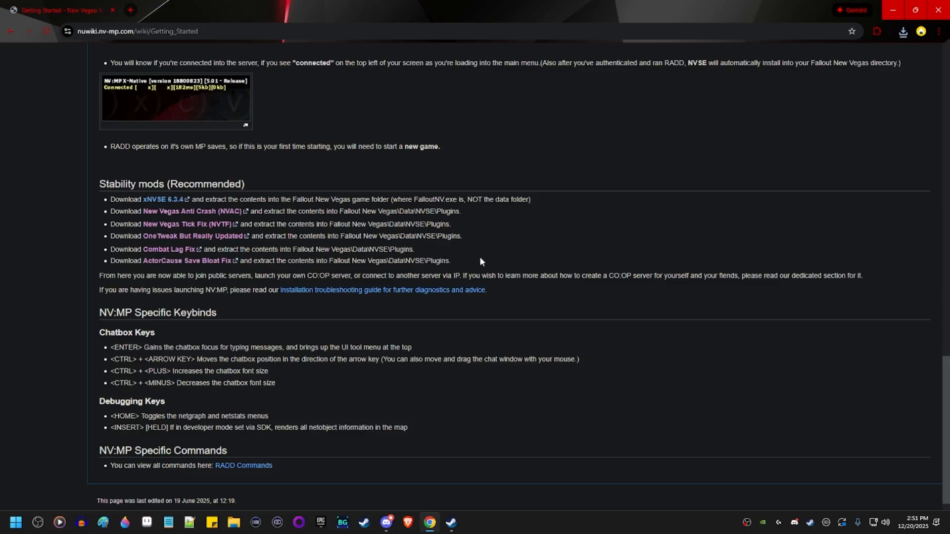
Open the Fallout: New Vegas installation folder from Steam.
scroll(532, 334, up, 5)
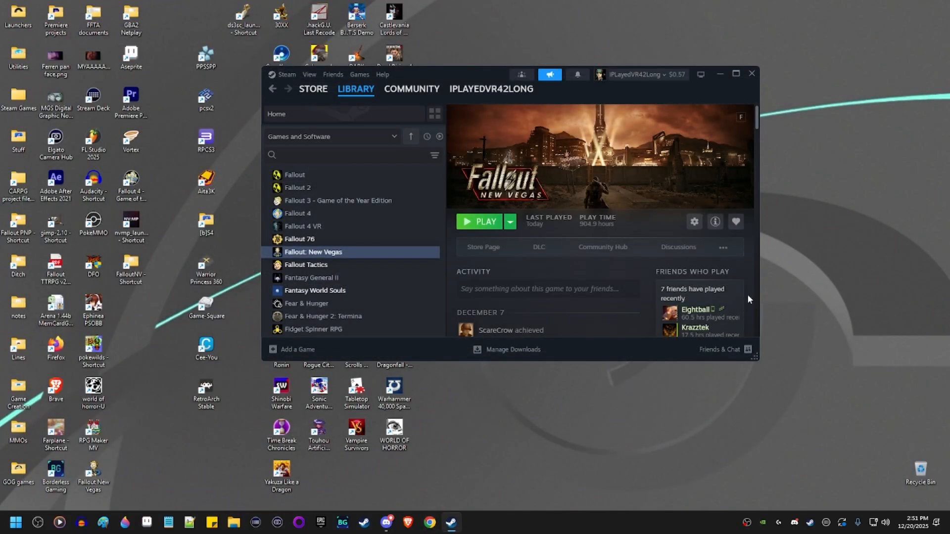
right_click(370, 255)
mouse_move(418, 335)
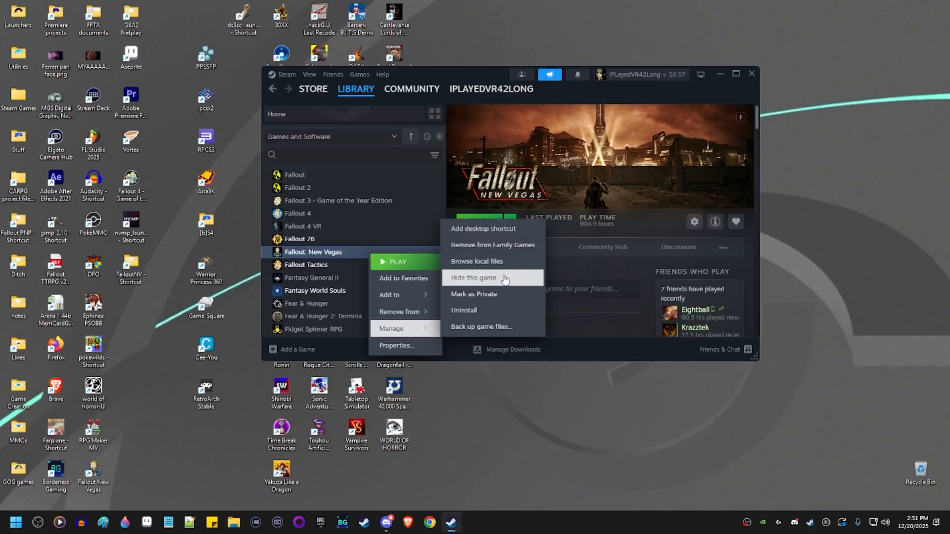
click(477, 261)
Send nvmp_launcher.exe to the desktop as a shortcut.
click(417, 341)
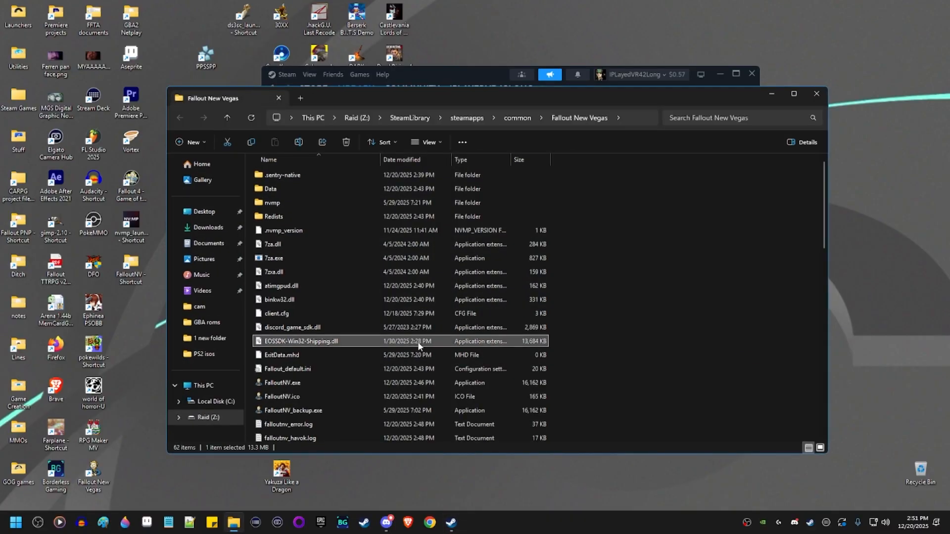
key(n)
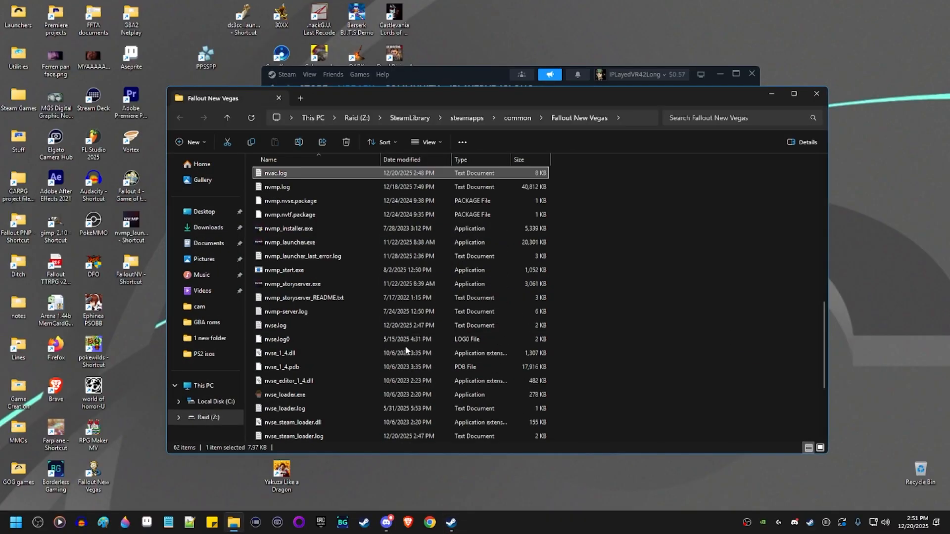
click(322, 244)
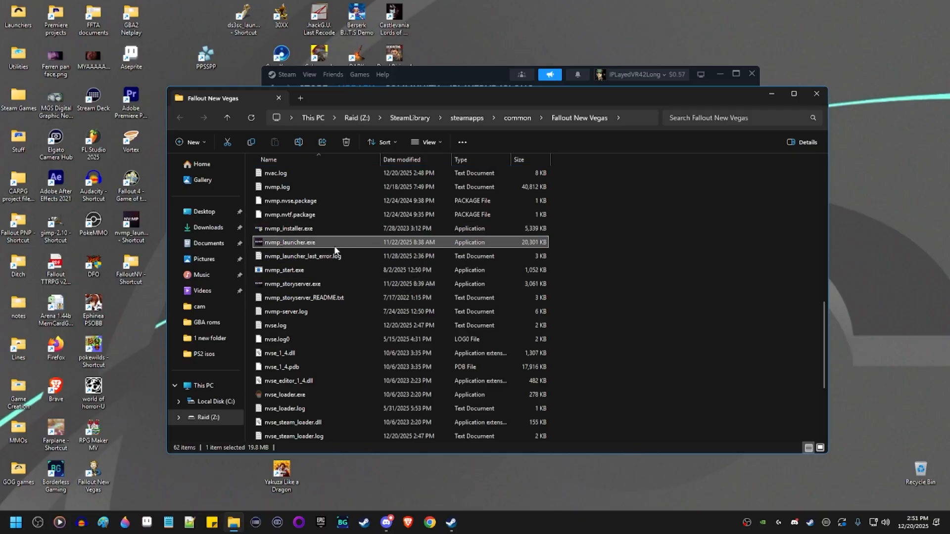
right_click(302, 243)
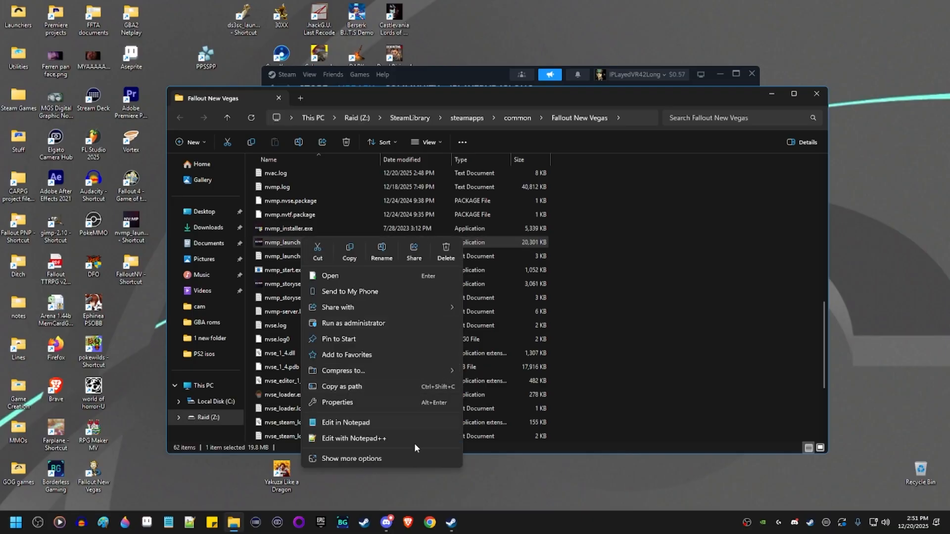
click(411, 459)
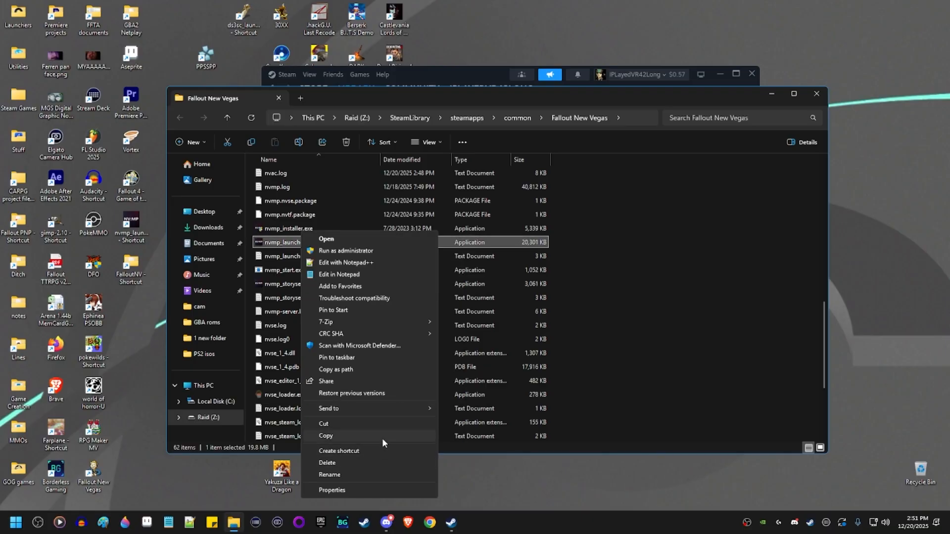
mouse_move(385, 409)
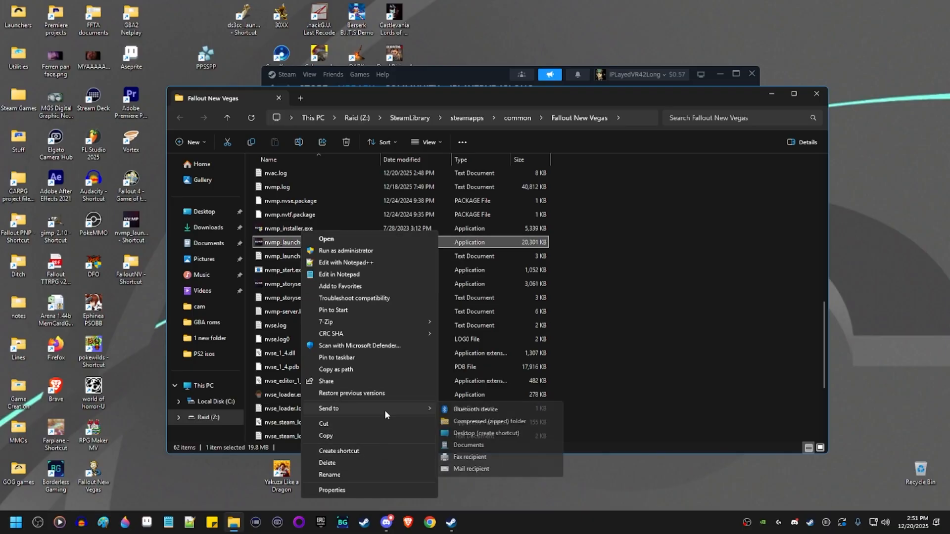
click(473, 433)
right_click(323, 243)
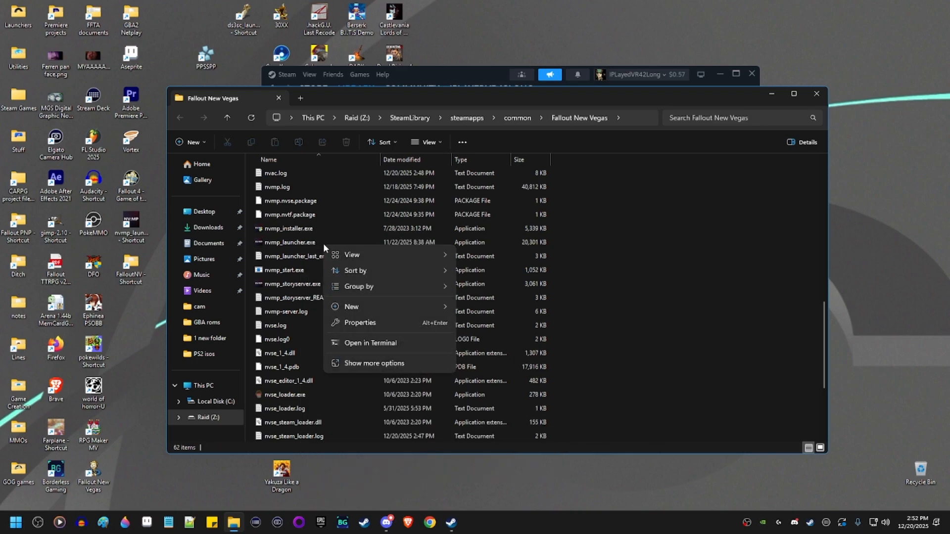
right_click(309, 242)
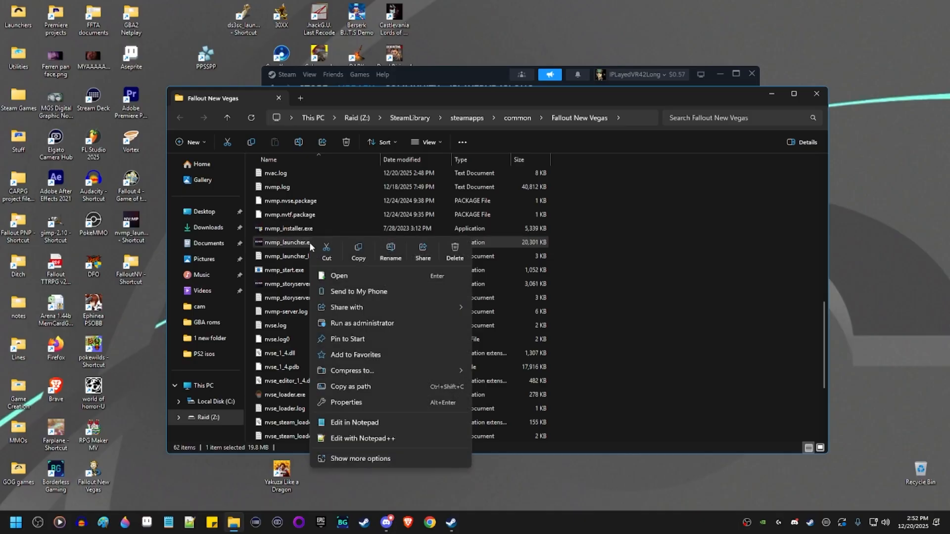
click(363, 401)
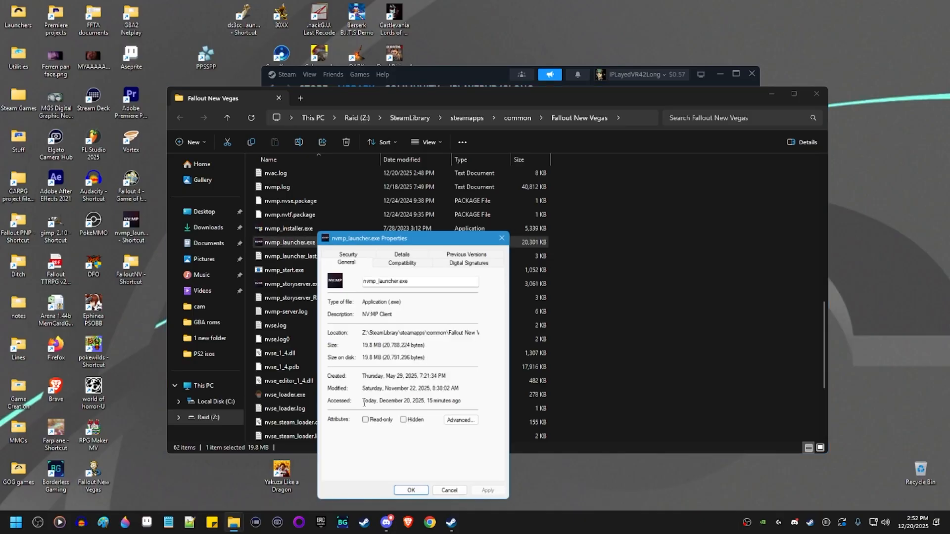
click(364, 252)
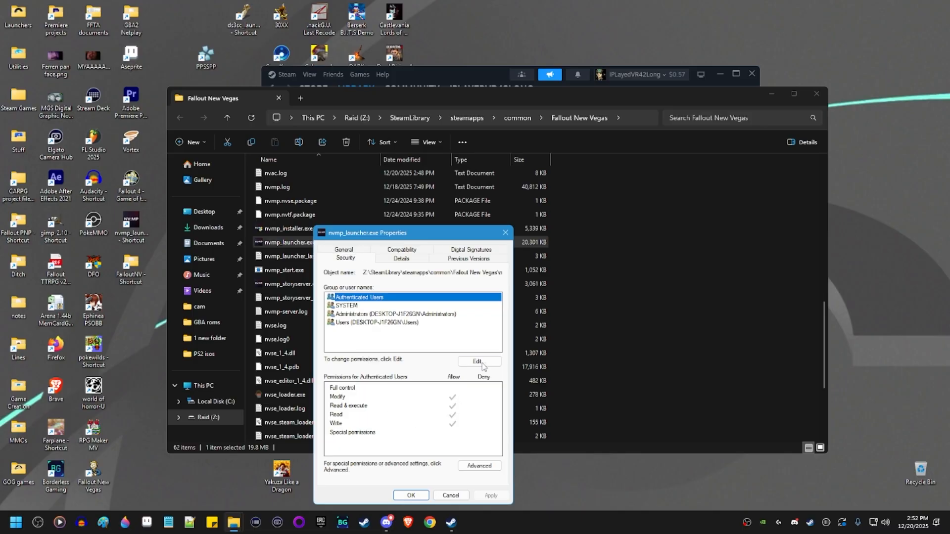
click(478, 465)
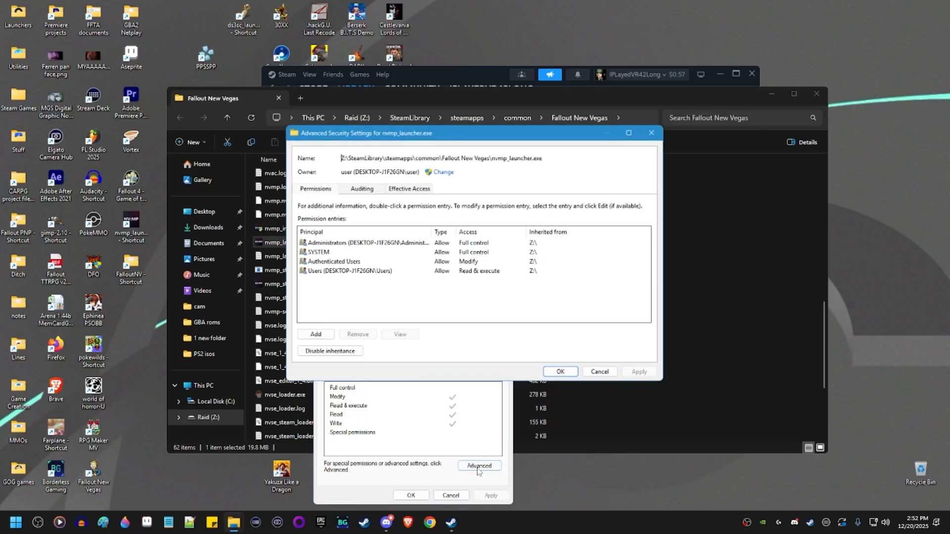
click(614, 372)
click(479, 362)
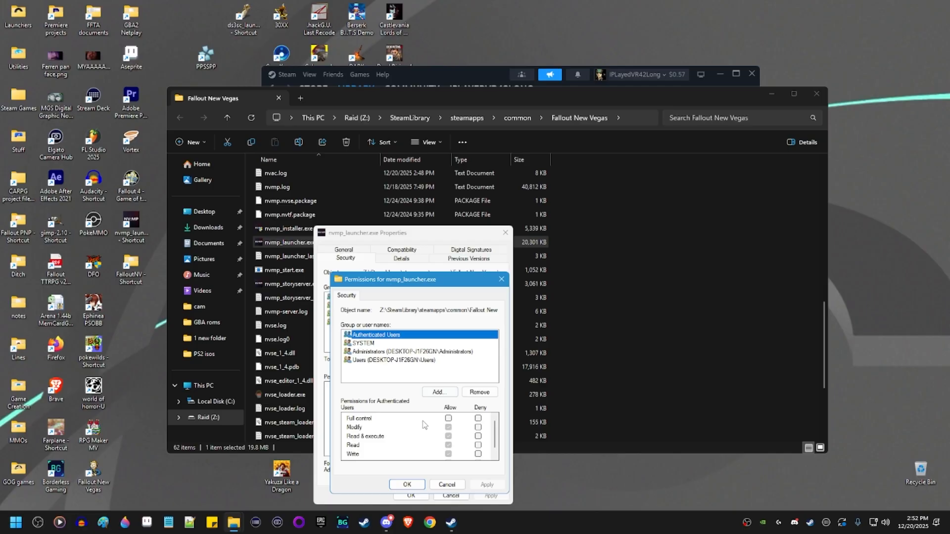
click(366, 342)
click(371, 351)
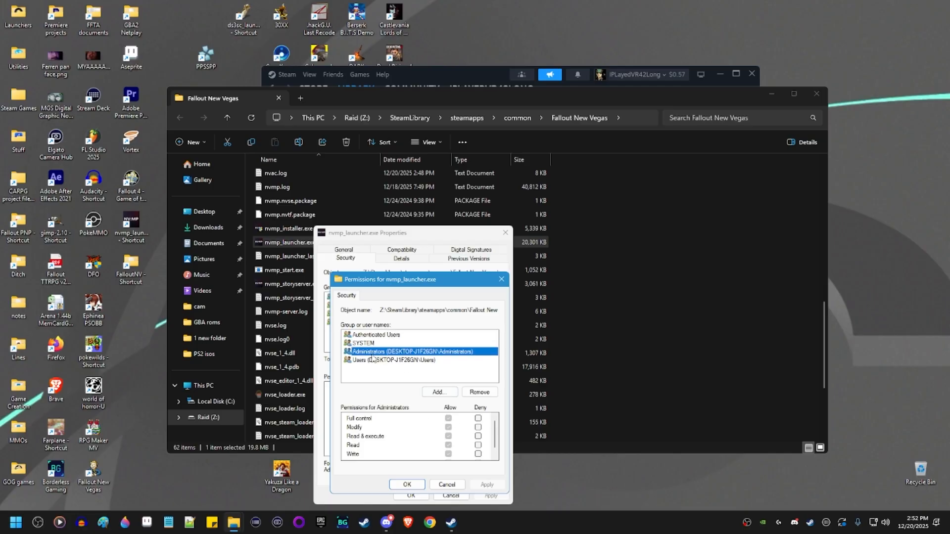
click(374, 359)
click(381, 340)
click(382, 335)
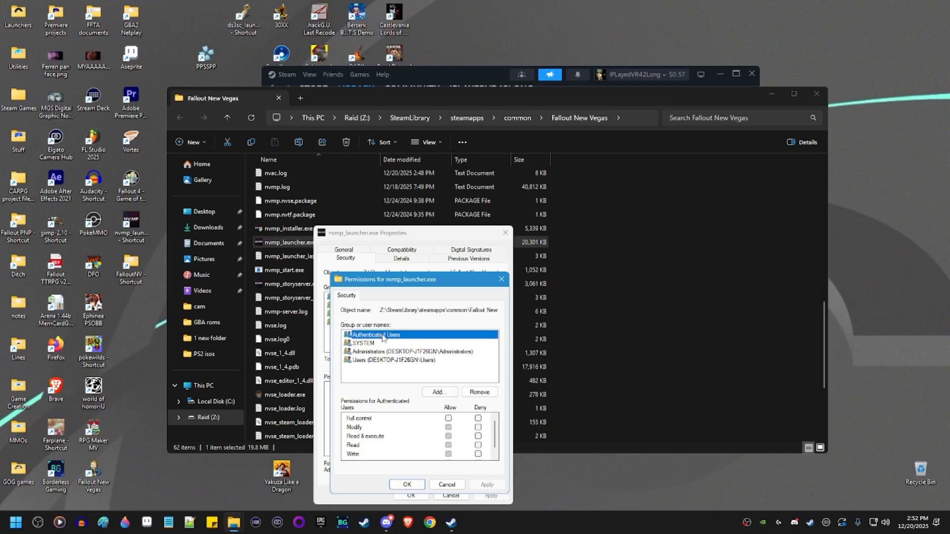
click(446, 483)
click(450, 495)
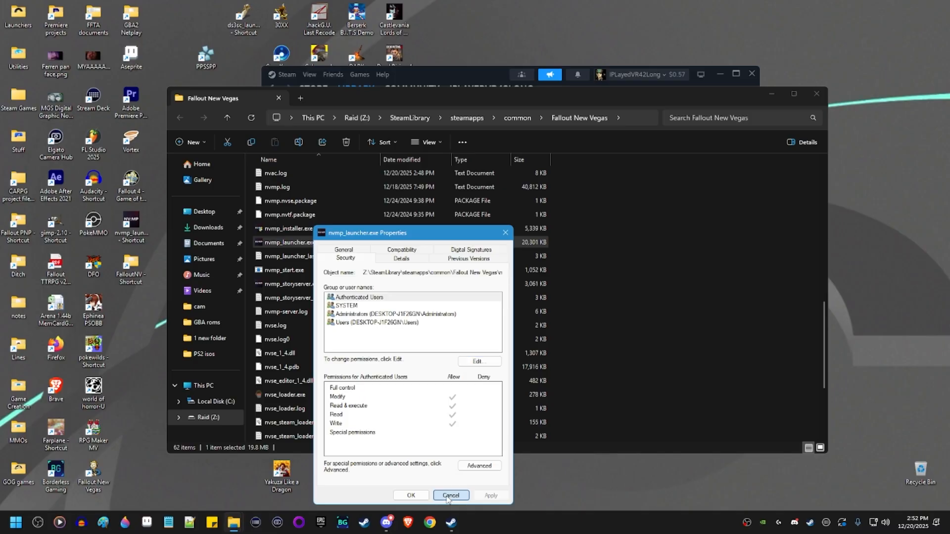
click(344, 270)
scroll(345, 267, up, 3)
scroll(345, 270, up, 4)
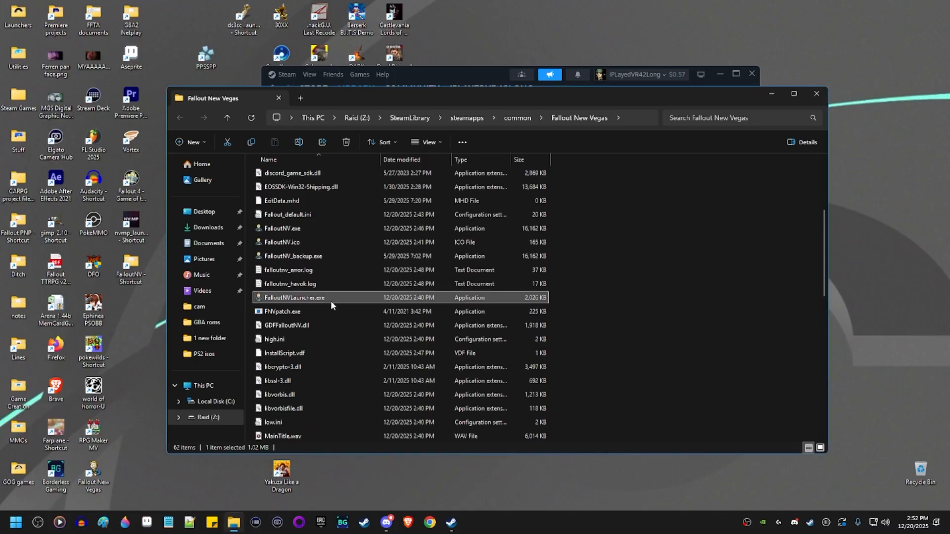
click(319, 297)
click(23, 526)
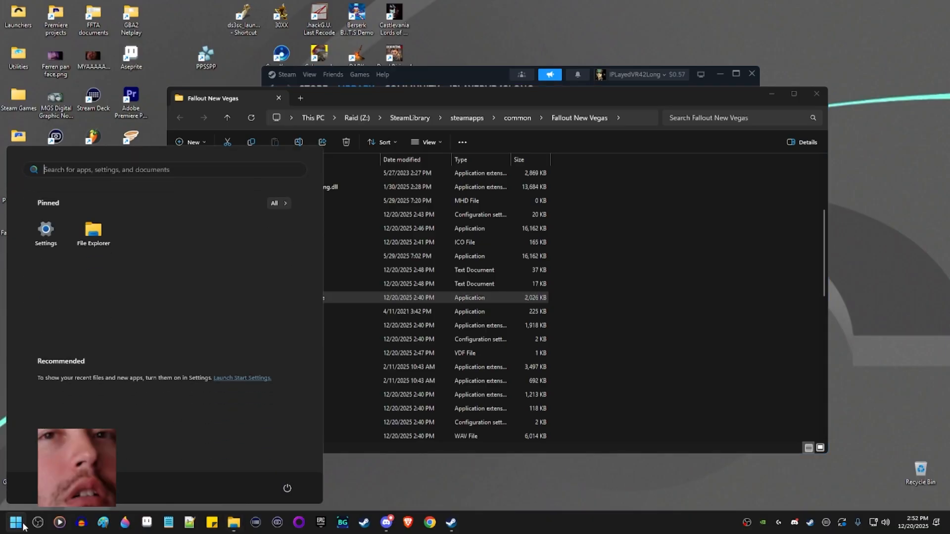
Launch Settings and search 'defender' to reach Privacy & security > Windows Security.
text(settings)
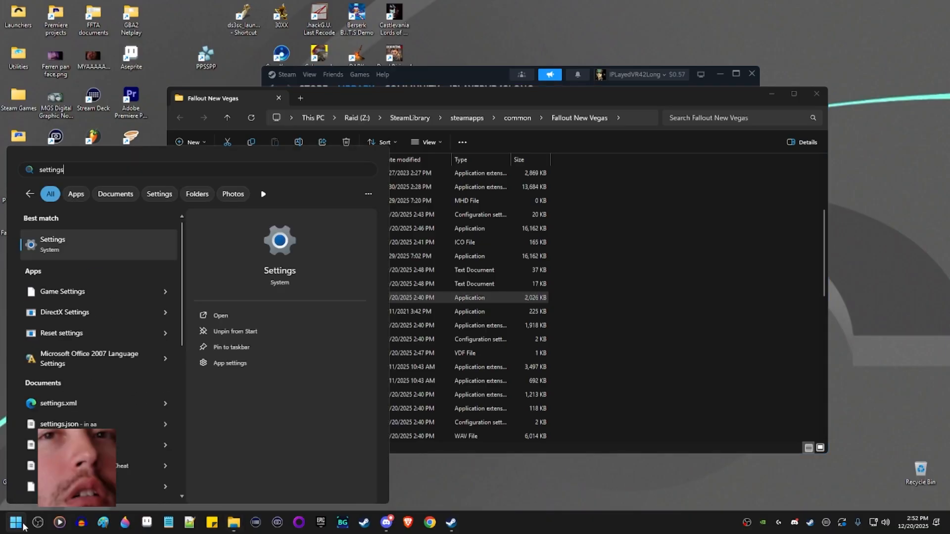
key(Return)
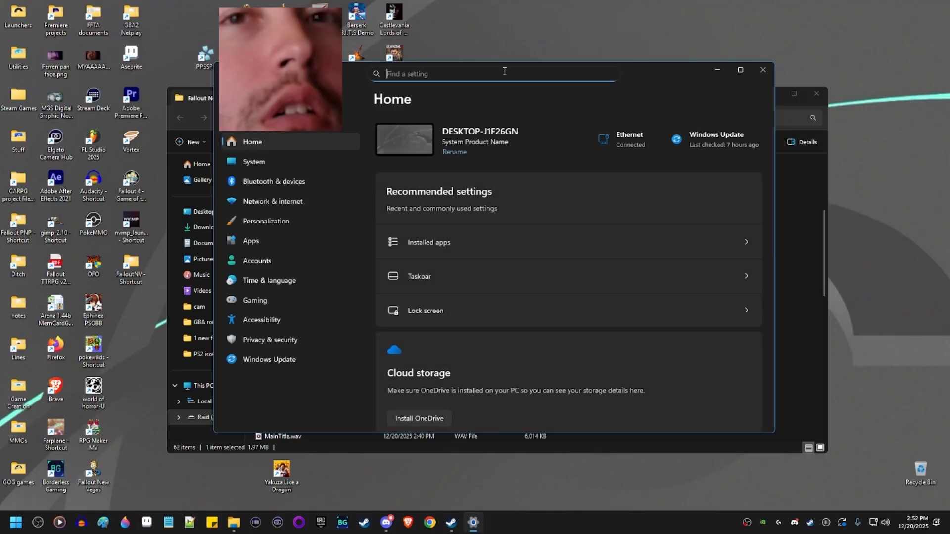
text(defender)
key(Return)
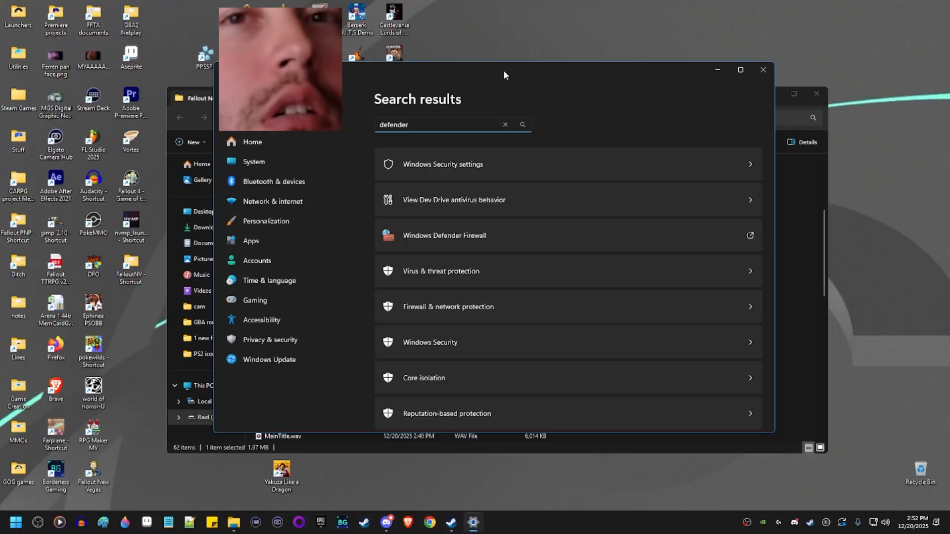
click(462, 171)
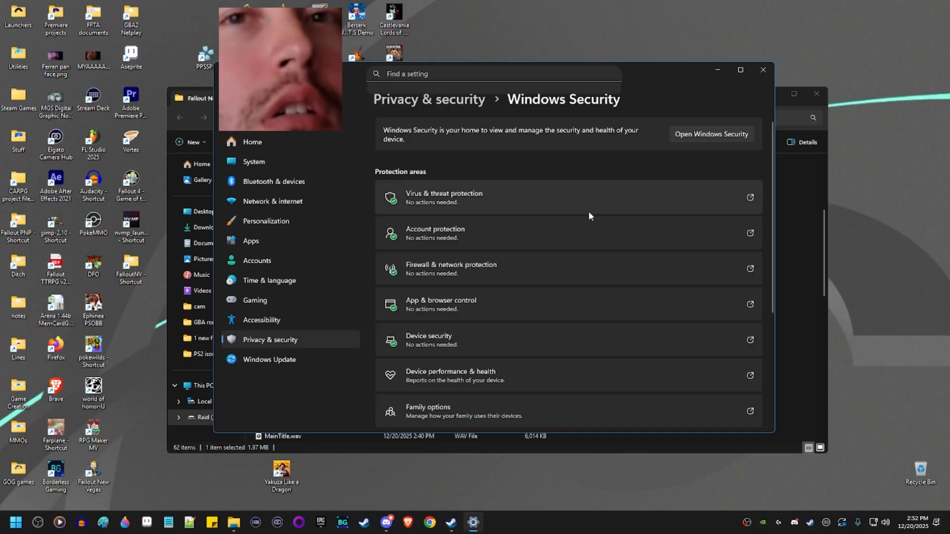
click(532, 307)
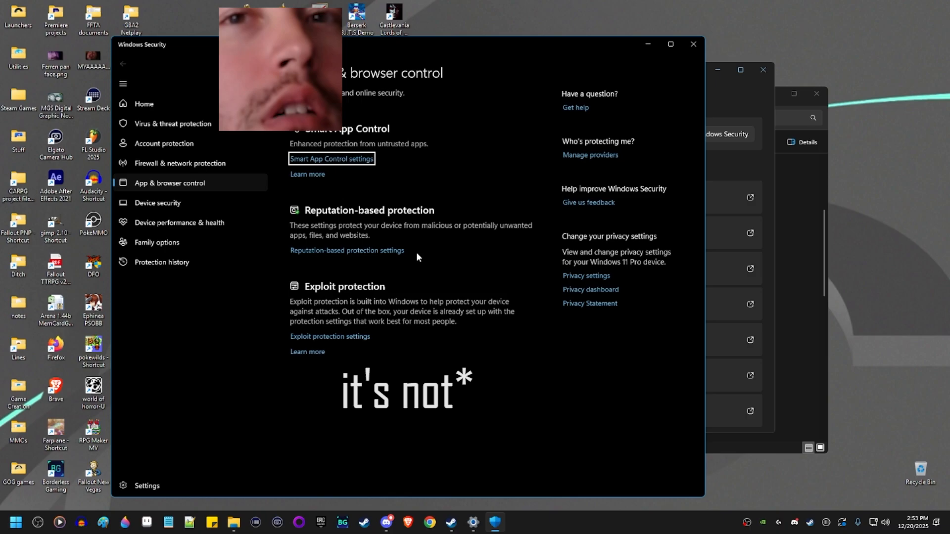
click(693, 44)
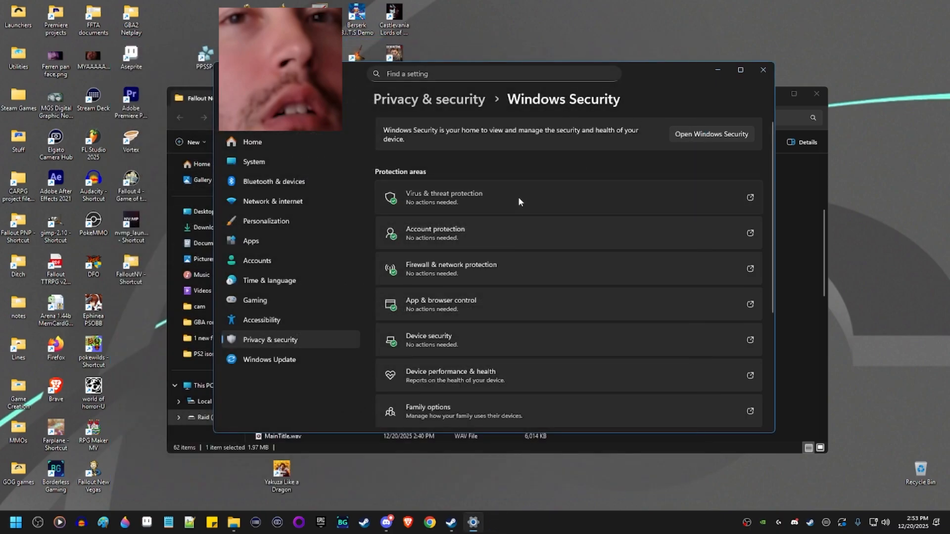
Go into Virus & threat protection settings and open Add or remove exclusions.
click(518, 197)
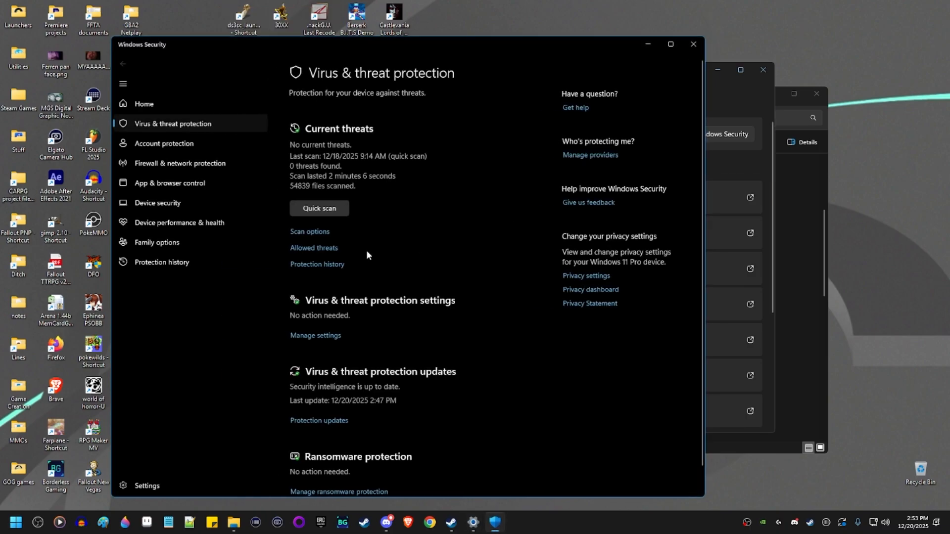
click(316, 336)
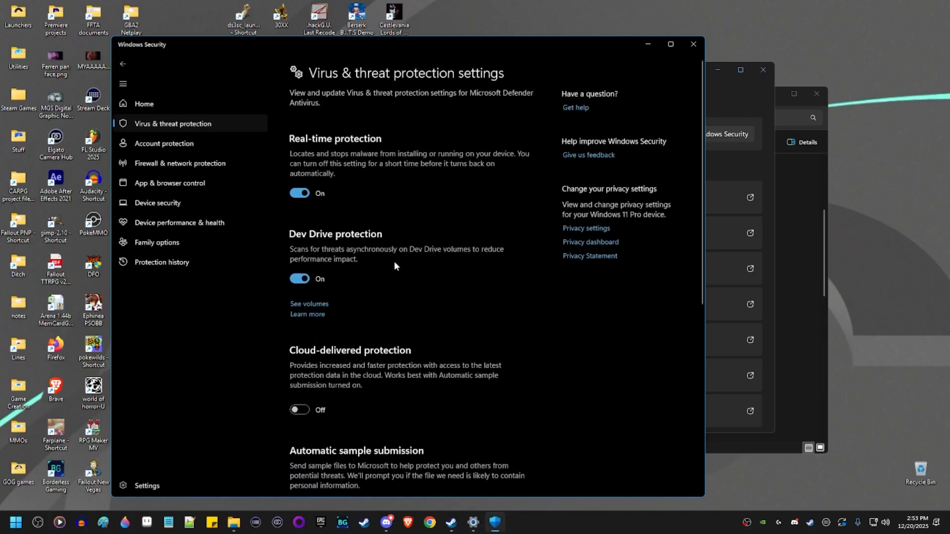
scroll(400, 212, down, 7)
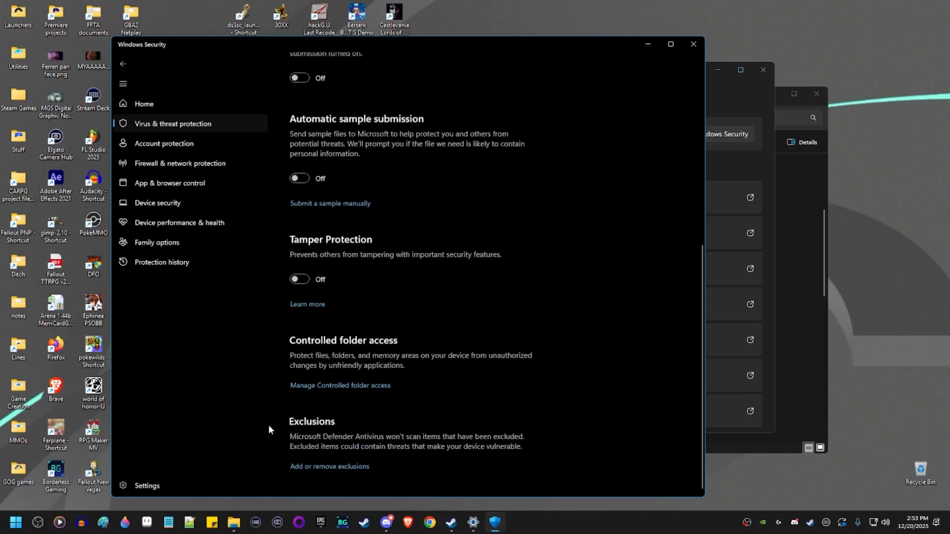
click(307, 470)
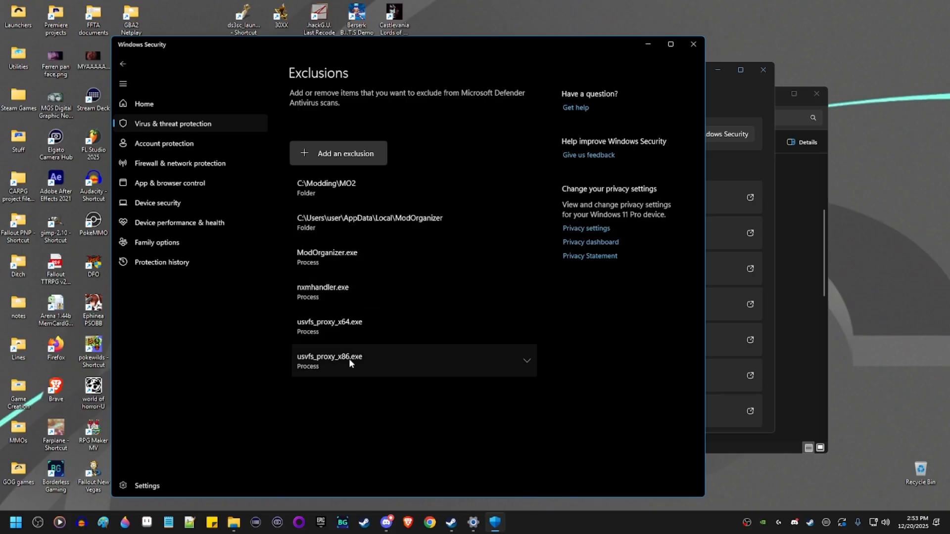
Start a new file exclusion and browse into Z:\SteamLibrary.
click(346, 152)
click(351, 174)
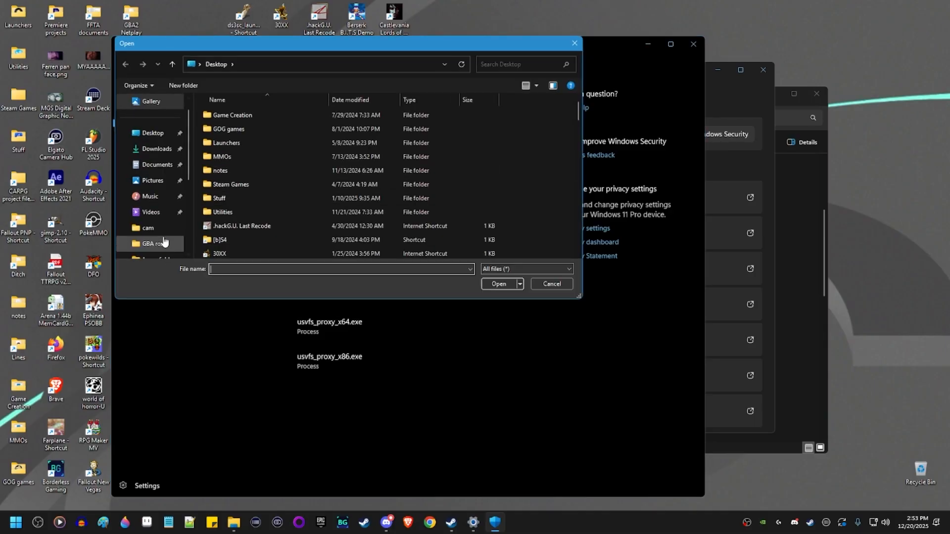
scroll(181, 208, down, 3)
click(176, 198)
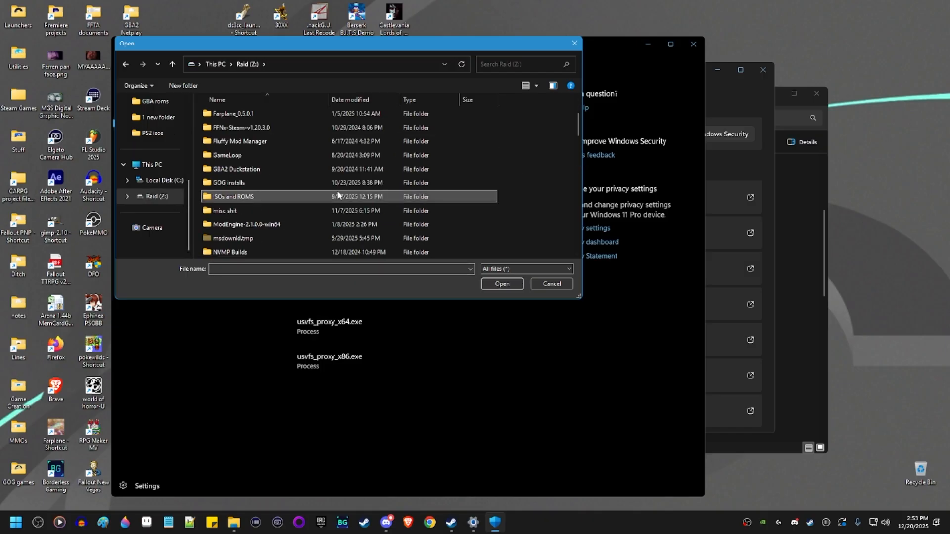
scroll(307, 183, down, 5)
click(262, 141)
double_click(263, 141)
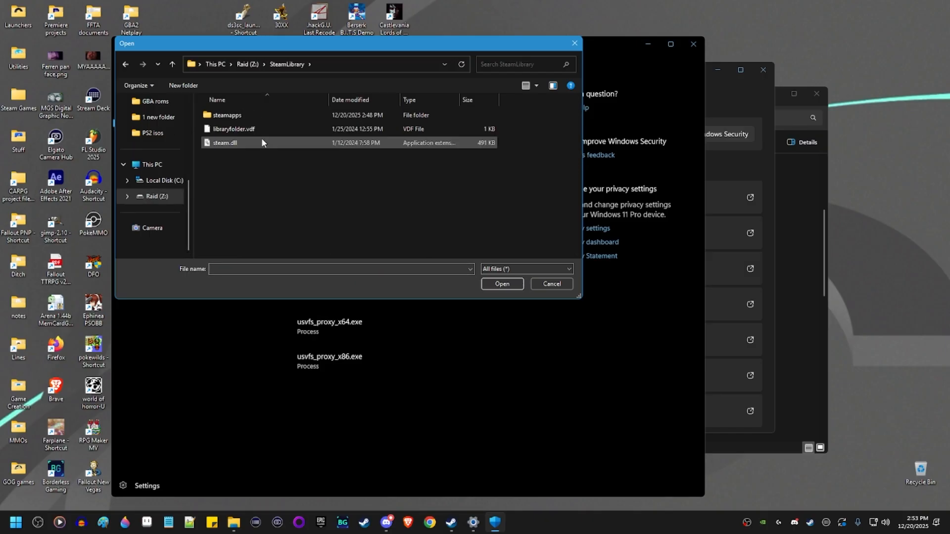
Pick FalloutNVLauncher.exe from steamapps\common\Fallout New Vegas as the excluded file.
double_click(257, 114)
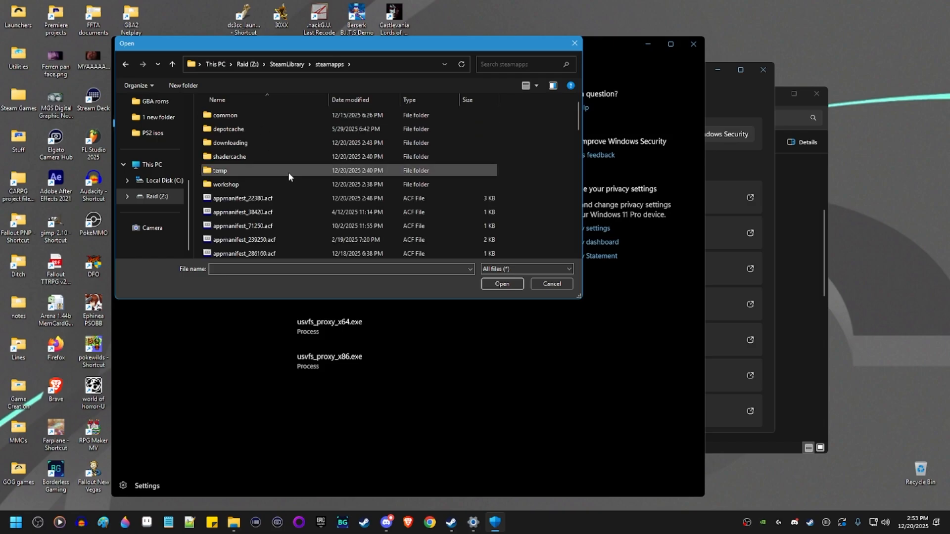
double_click(249, 109)
key(f)
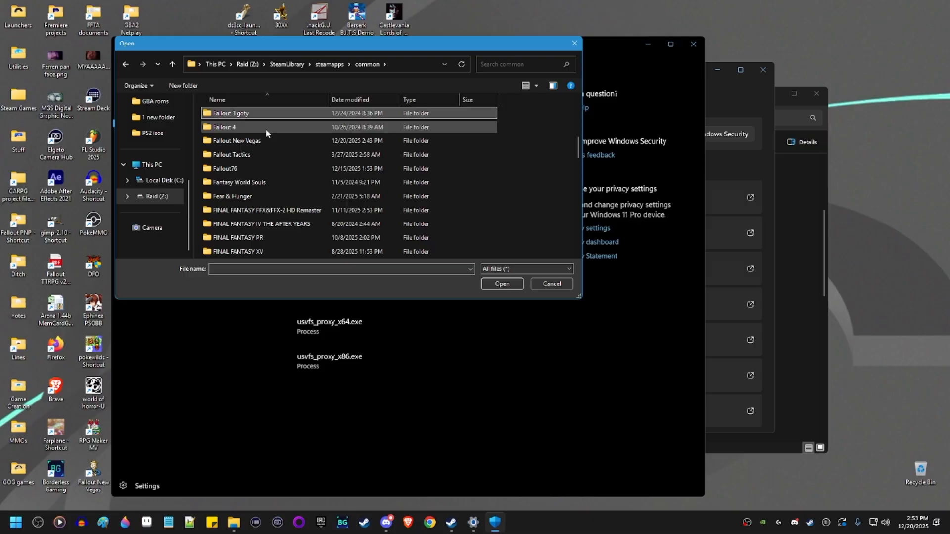
double_click(257, 142)
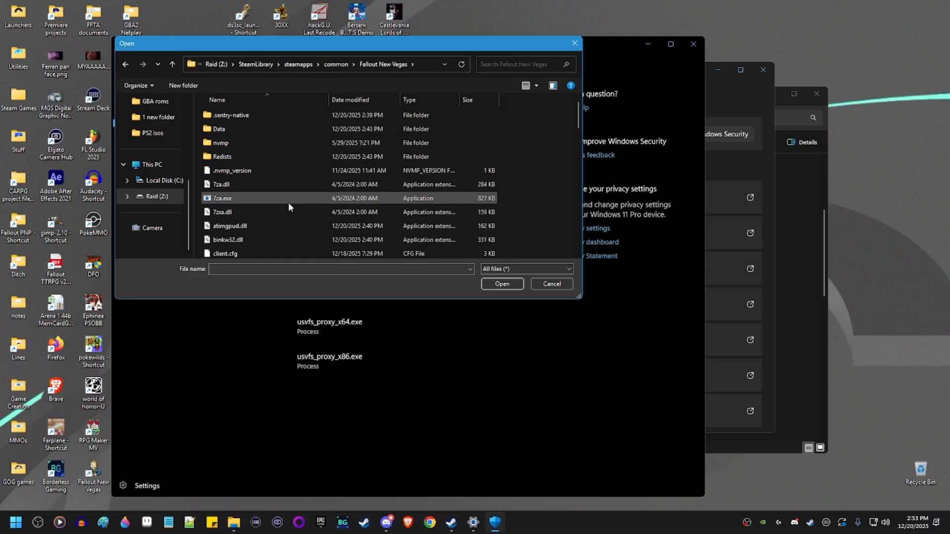
scroll(289, 199, down, 4)
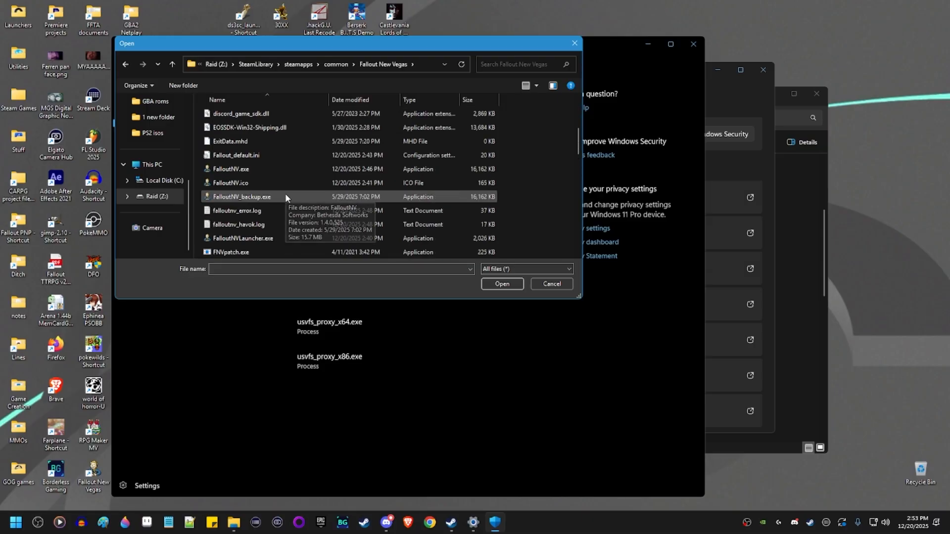
click(290, 239)
click(501, 285)
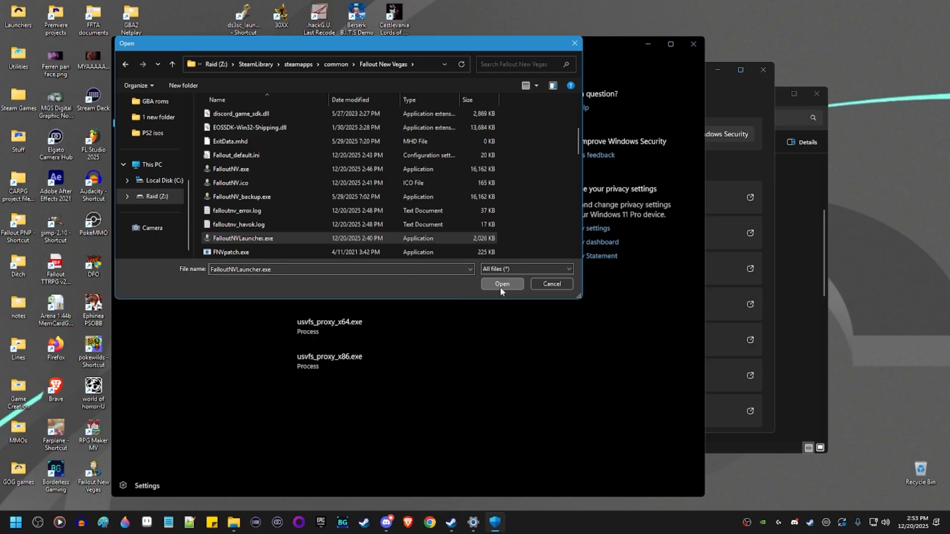
Add nvmp_launcher.exe as another file exclusion.
click(333, 146)
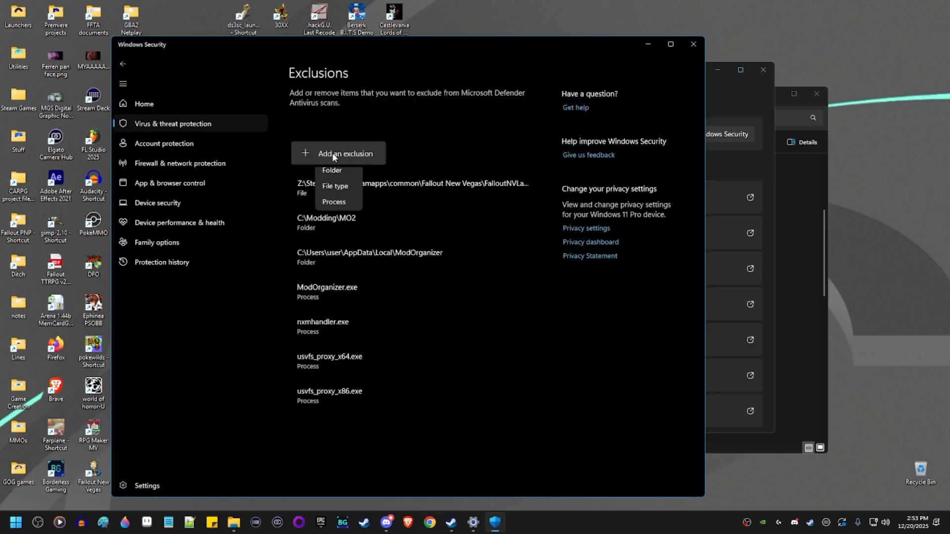
click(338, 173)
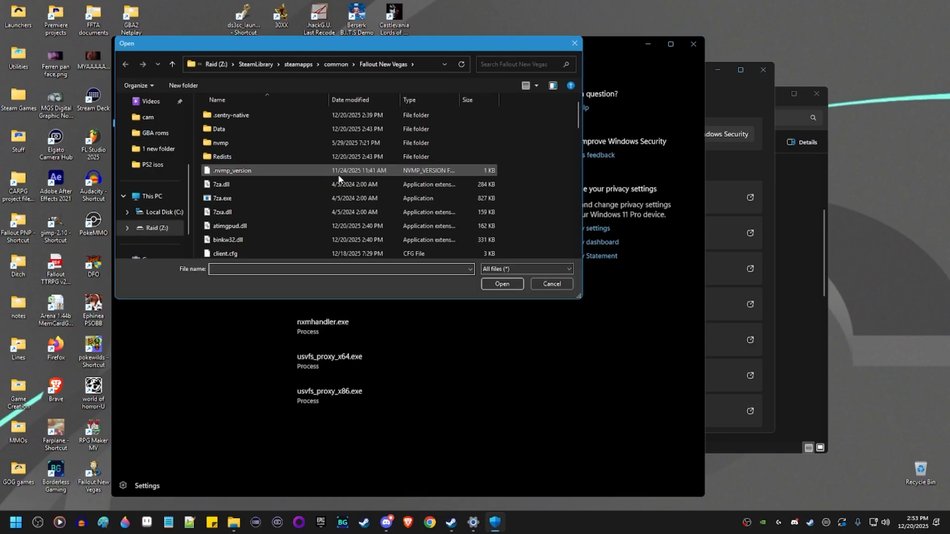
key(n)
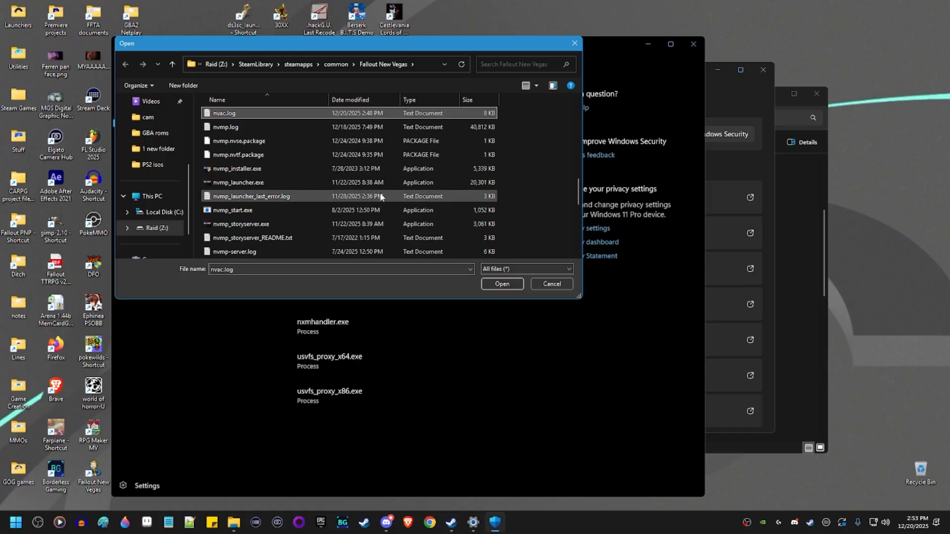
click(287, 184)
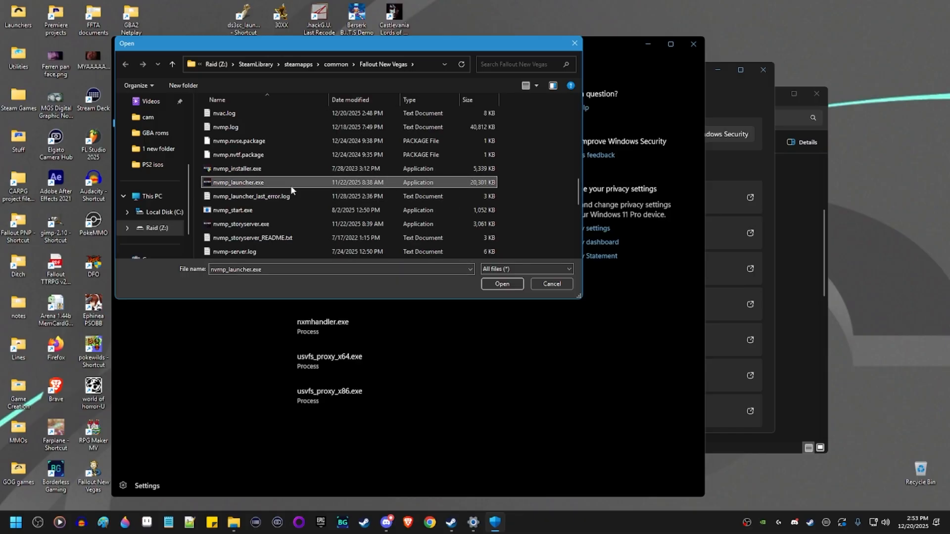
click(500, 284)
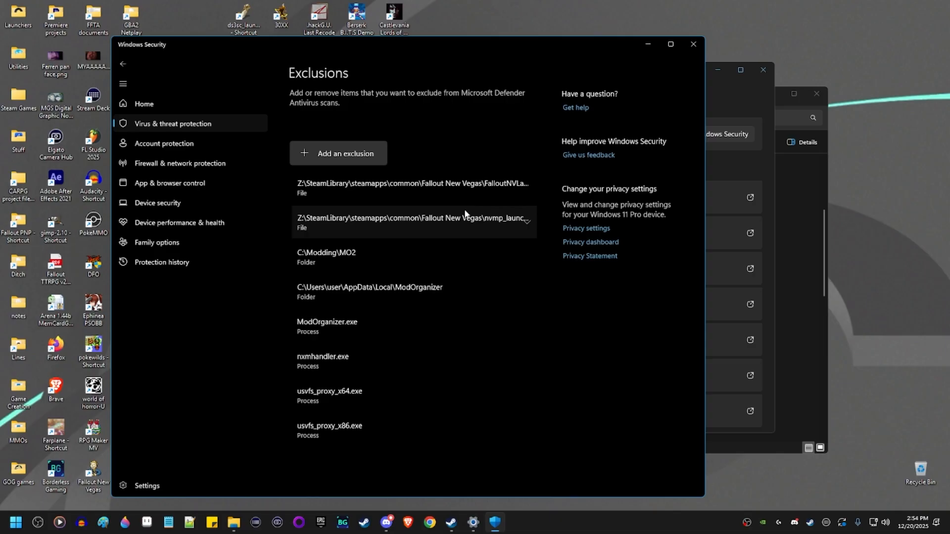
Go back, then close Windows Security and the Settings window.
key(alt+Left)
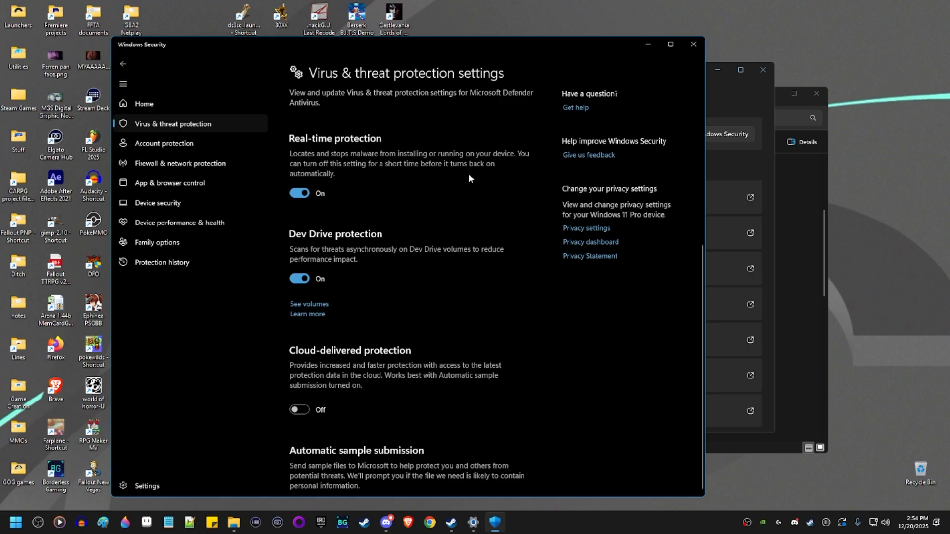
click(689, 46)
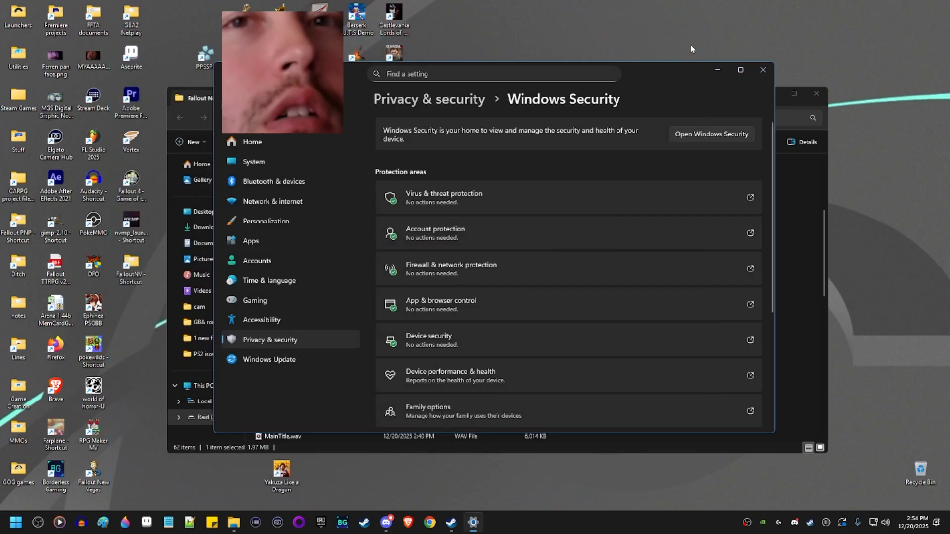
click(763, 70)
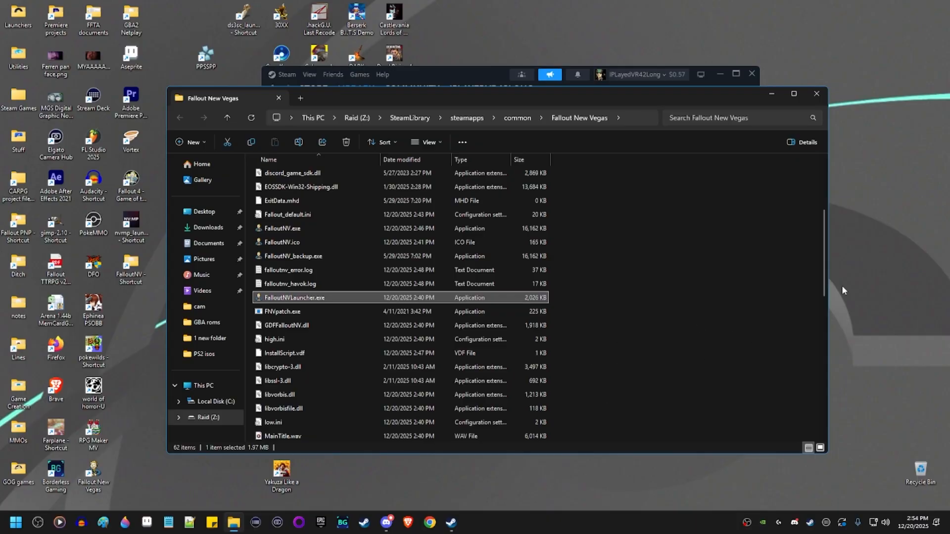
Run nvmp_launcher.exe as administrator.
click(696, 342)
scroll(696, 341, down, 5)
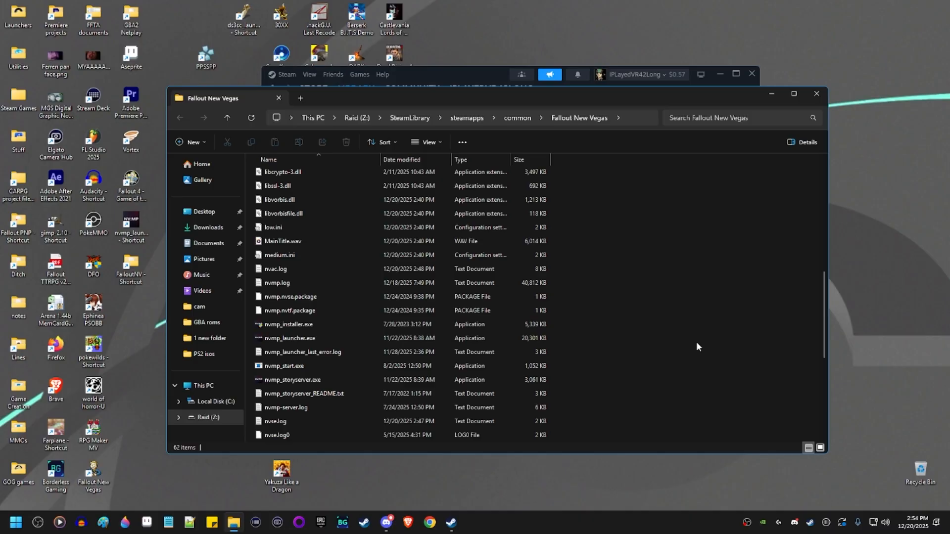
right_click(338, 336)
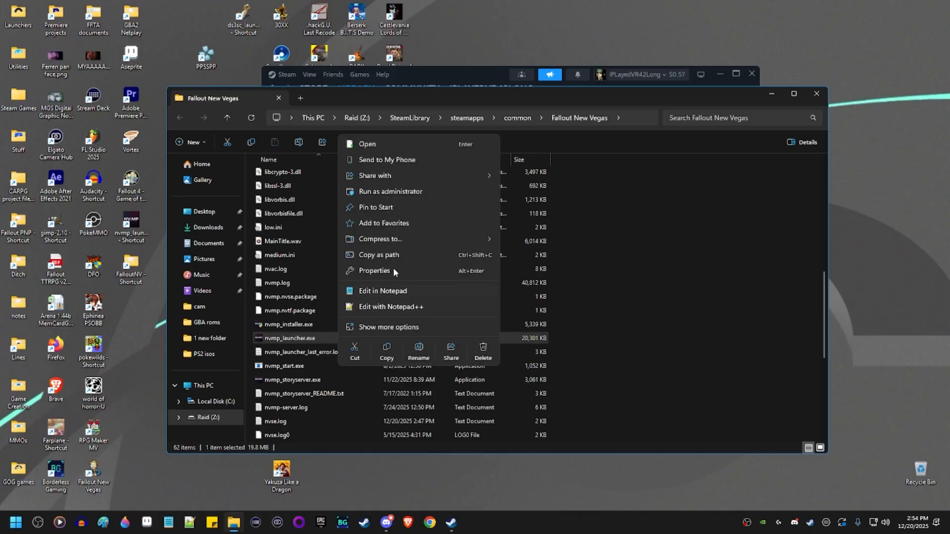
click(413, 192)
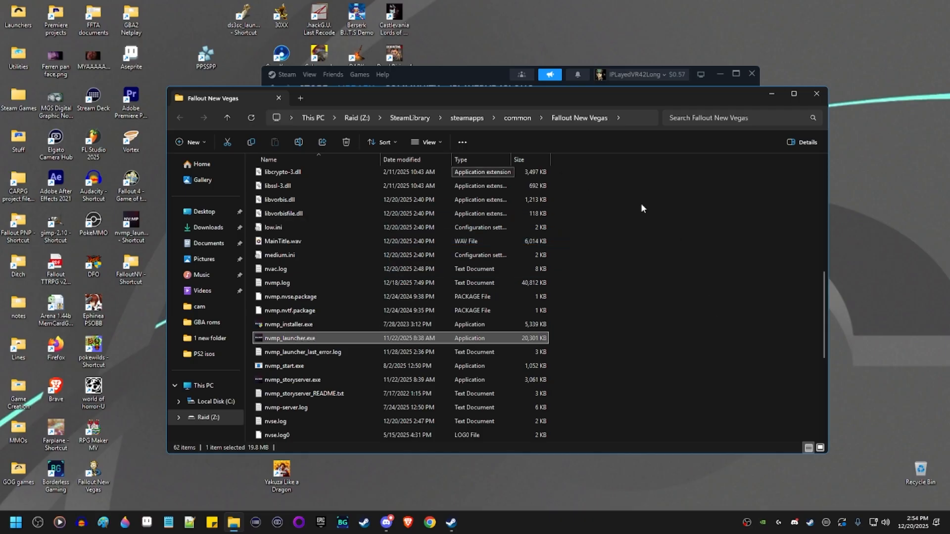
Minimize Steam and File Explorer, then close the NV: Multiplayer launcher.
click(720, 76)
click(771, 94)
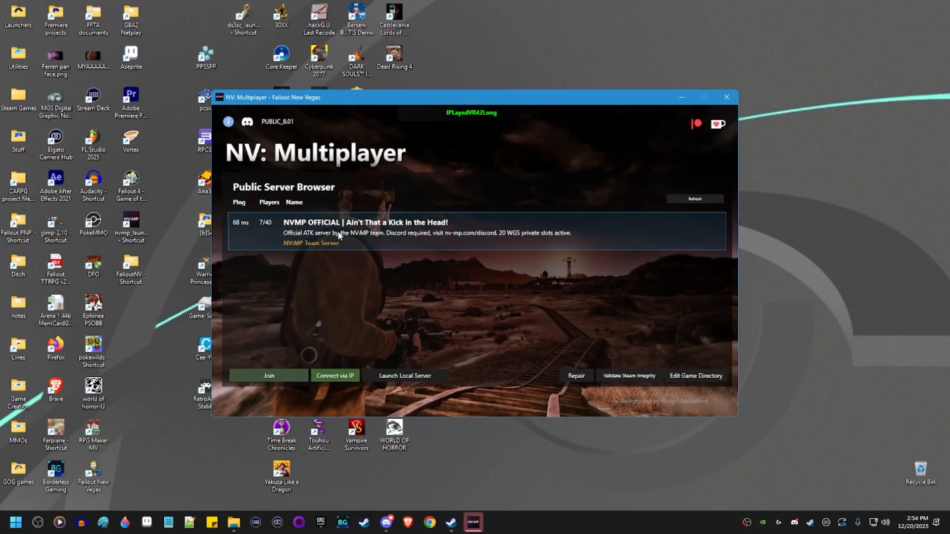
click(471, 117)
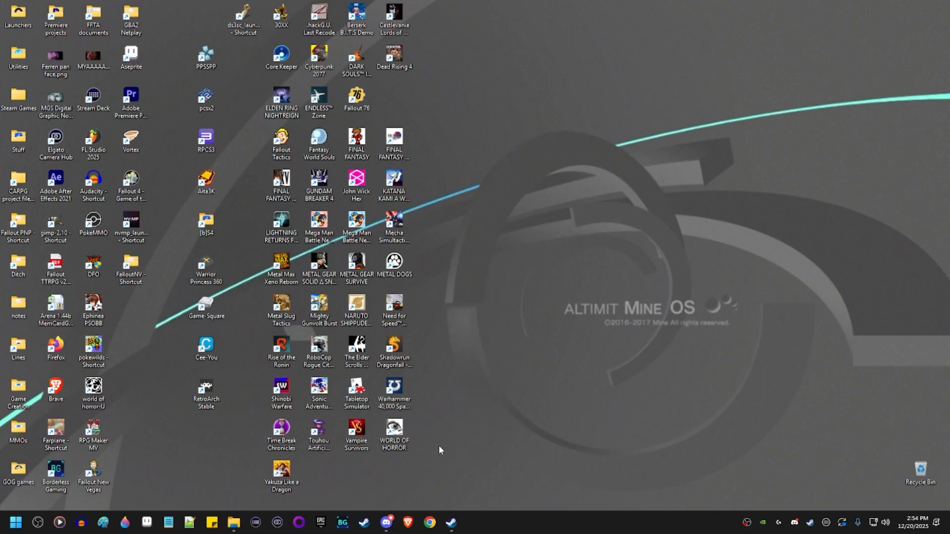
right_click(616, 525)
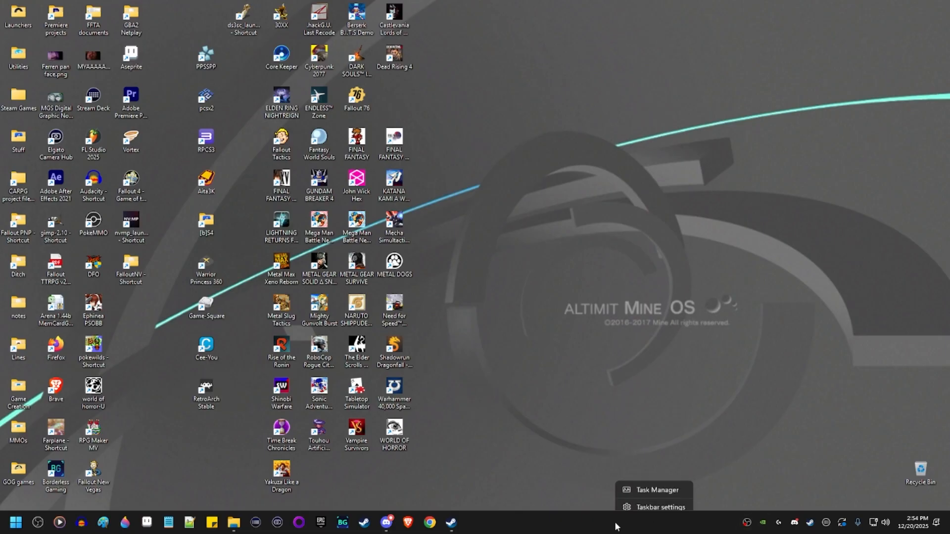
click(645, 488)
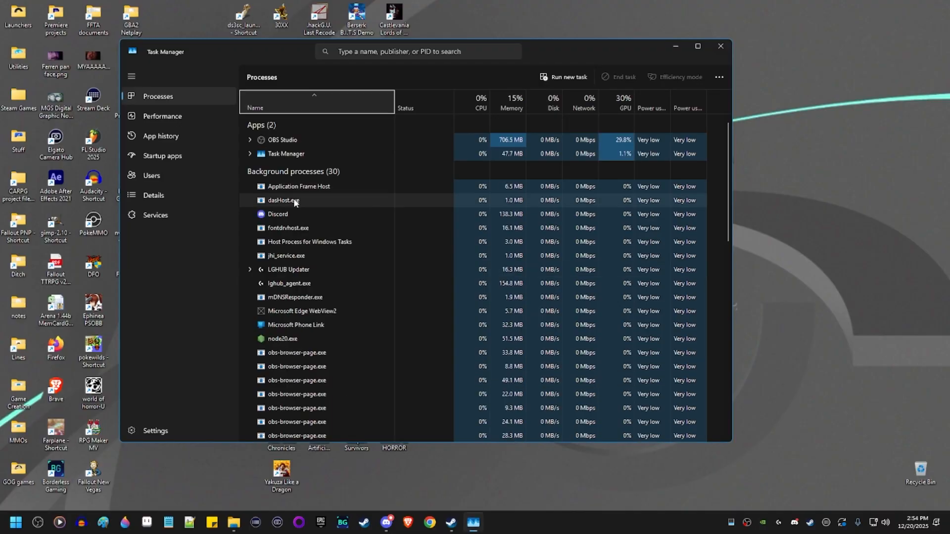
scroll(467, 272, down, 3)
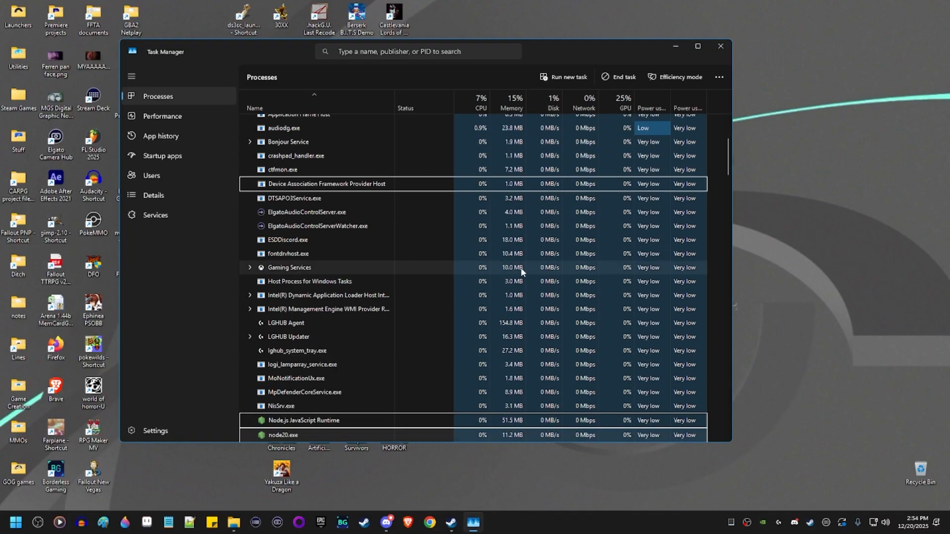
click(722, 47)
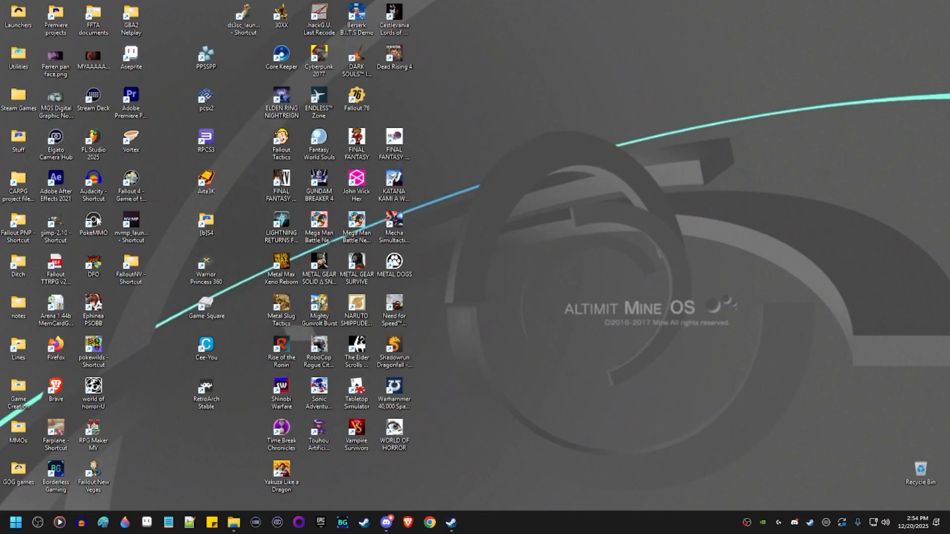
Start the NV:MP launcher shortcut and sign in with an Epic Games account.
double_click(137, 221)
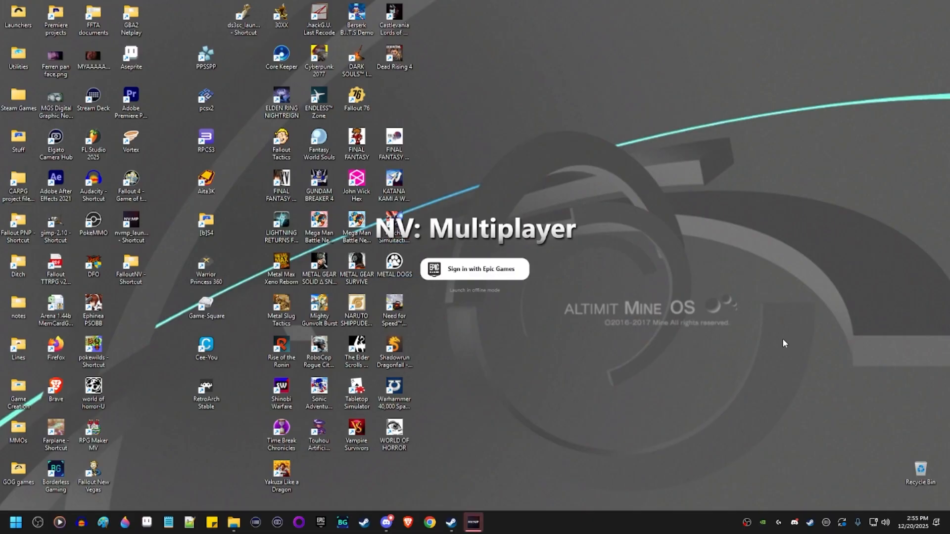
click(525, 277)
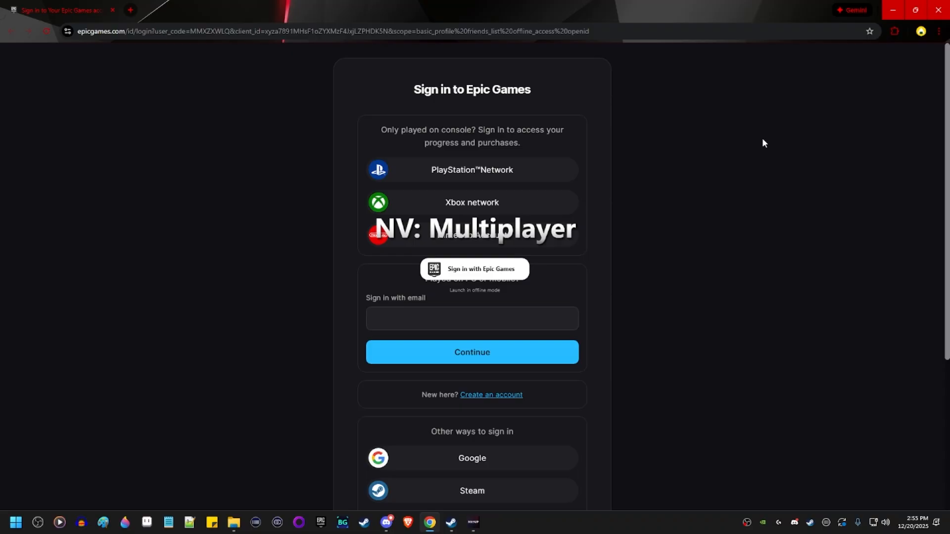
click(469, 360)
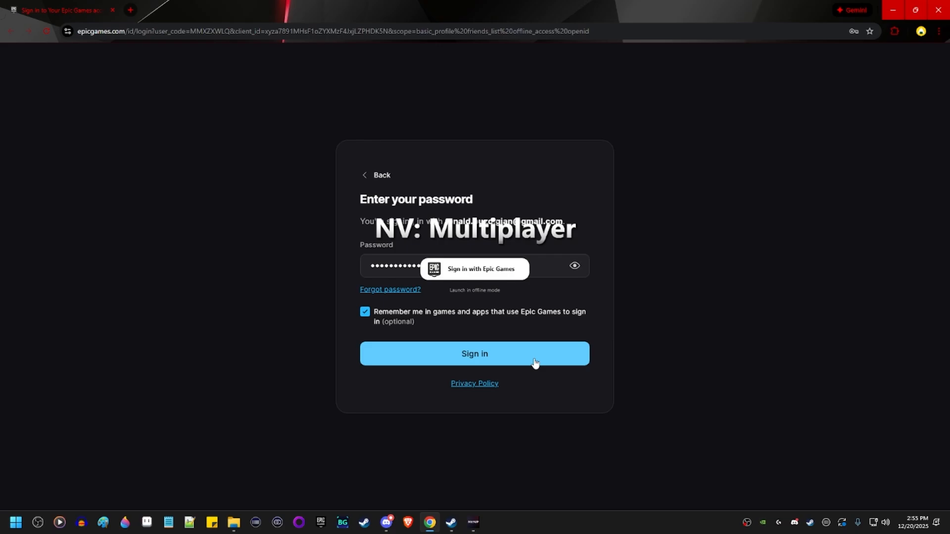
click(535, 362)
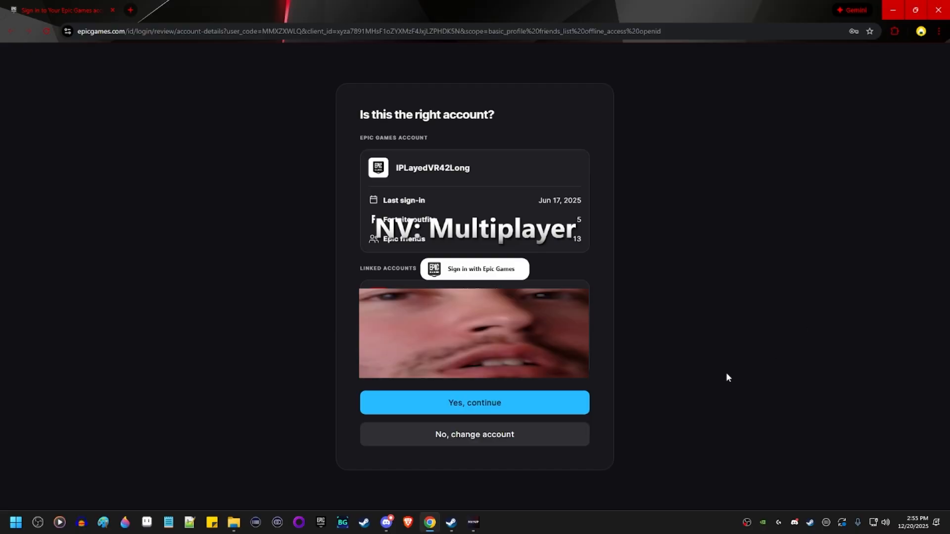
Confirm the account, skip two-factor setup, and allow NVMP X access.
click(508, 407)
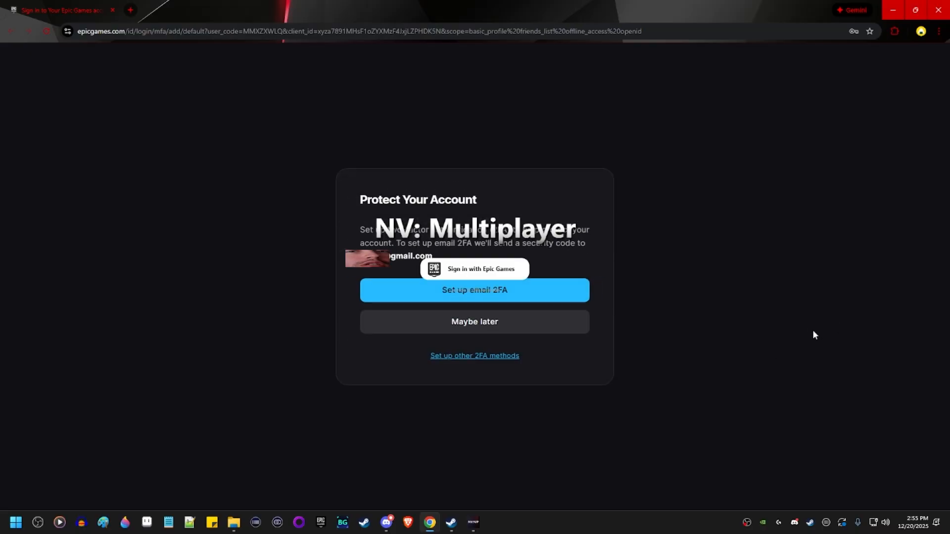
click(546, 330)
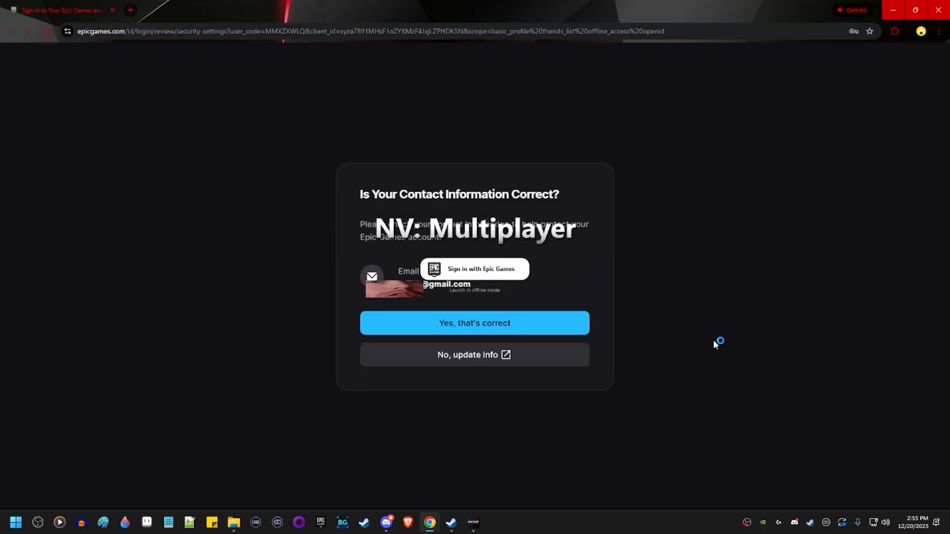
click(522, 331)
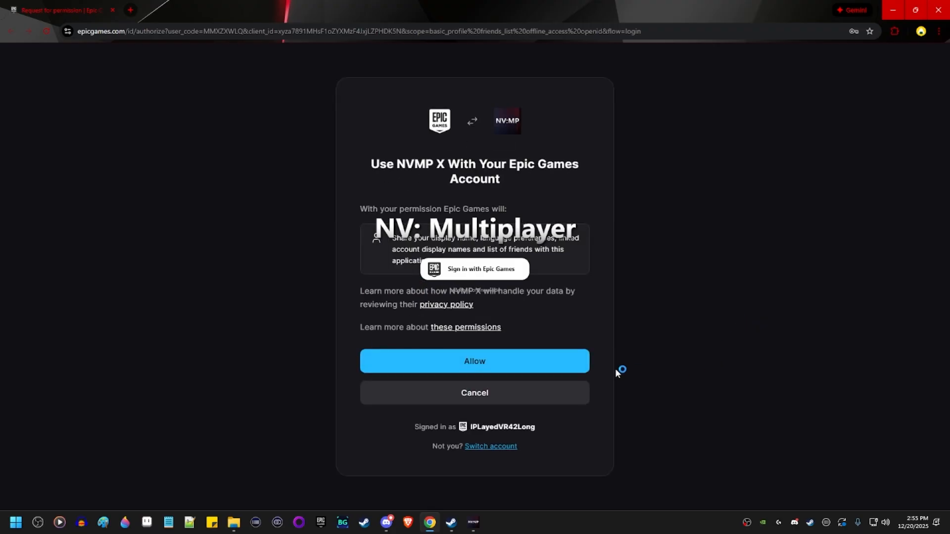
click(519, 360)
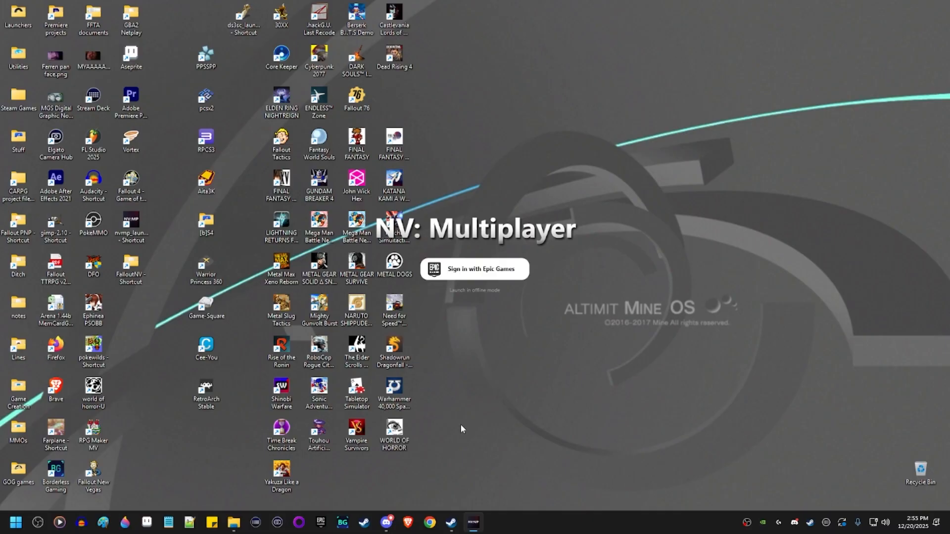
Try joining the NVMP OFFICIAL server twice.
mouse_move(477, 527)
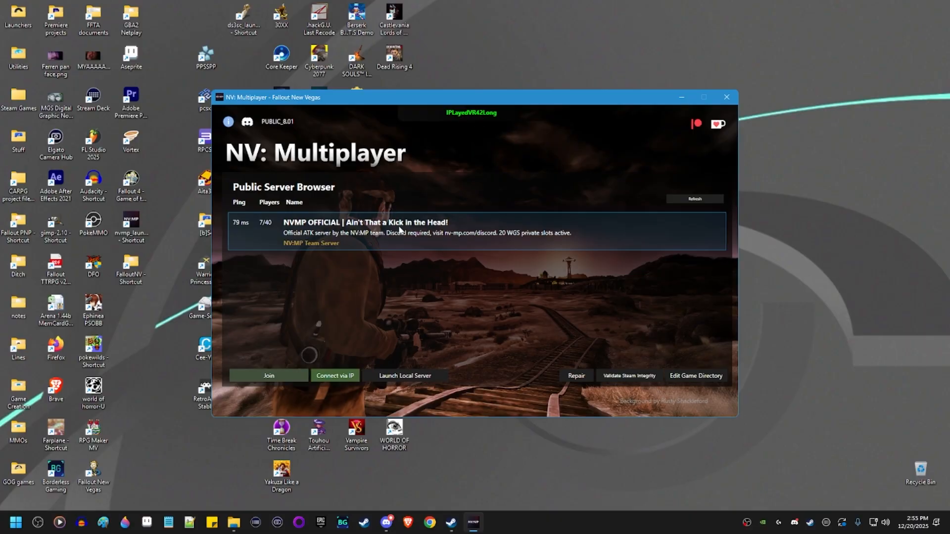
double_click(399, 226)
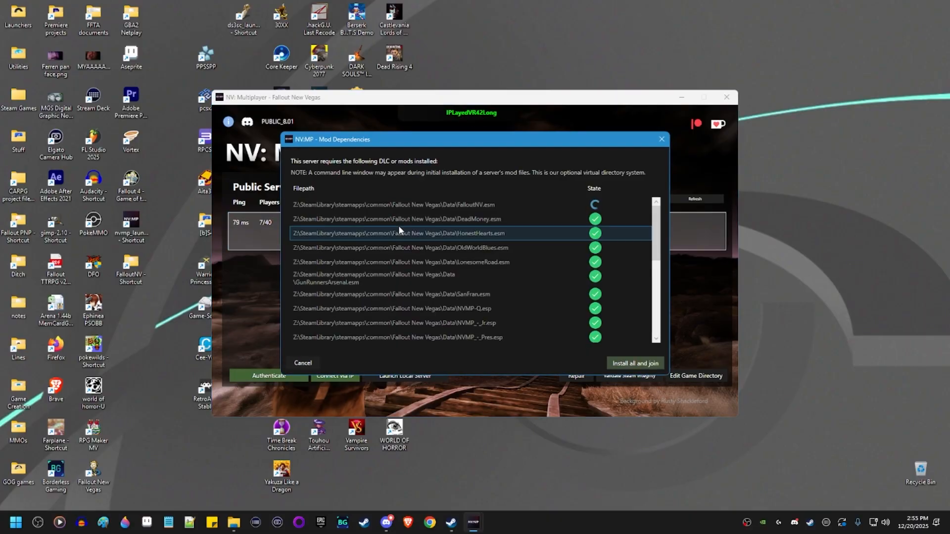
scroll(603, 228, down, 1)
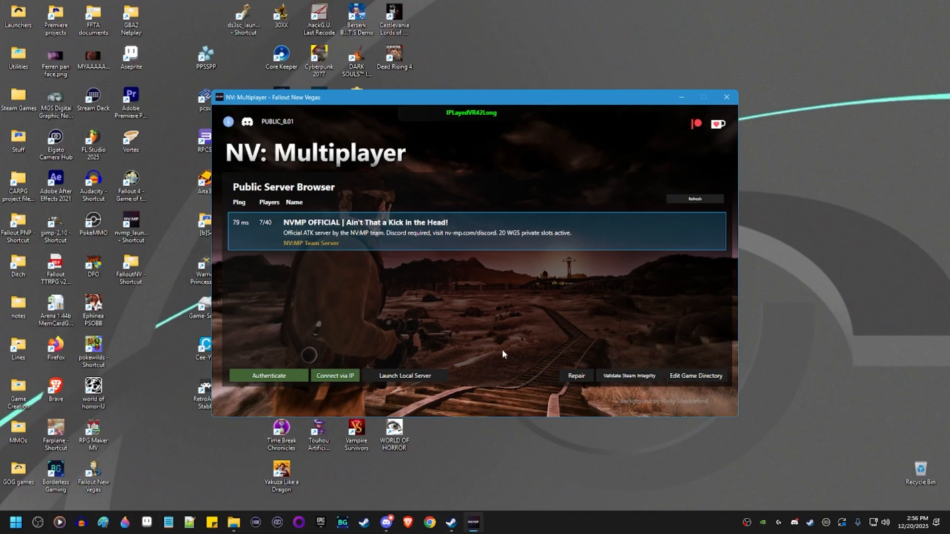
double_click(459, 229)
Bring the Fallout New Vegas folder in File Explorer back to the front.
right_click(559, 530)
click(515, 495)
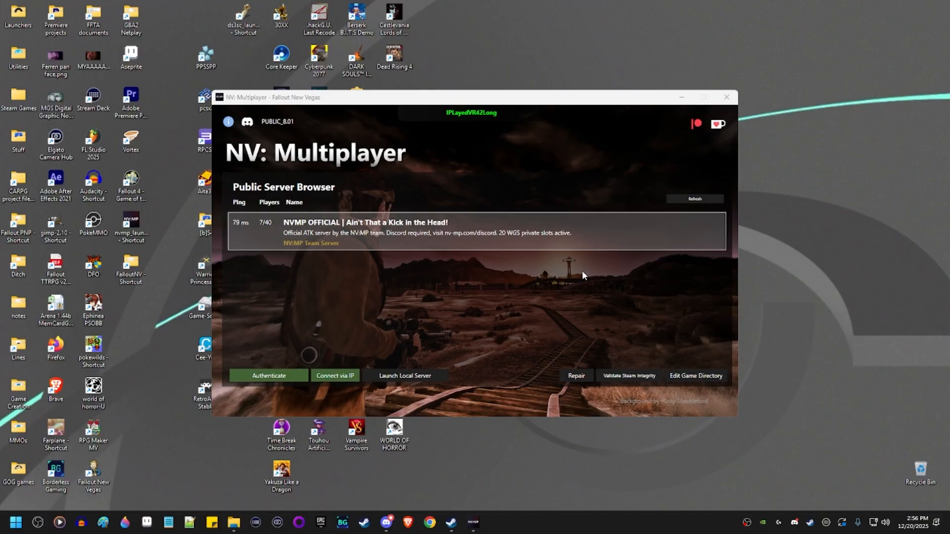
click(212, 523)
click(234, 522)
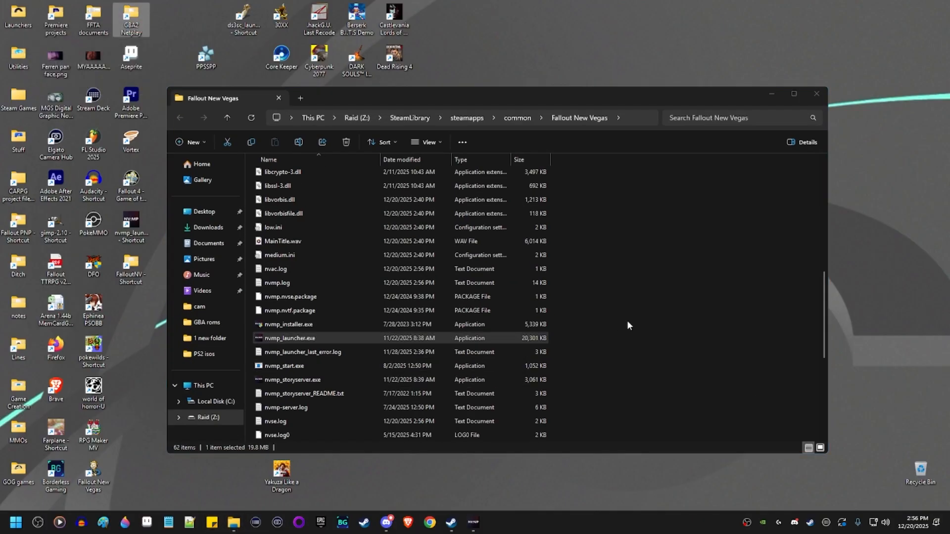
Run FalloutNVLauncher.exe directly from the game folder.
click(627, 322)
scroll(615, 328, down, 3)
scroll(615, 327, down, 2)
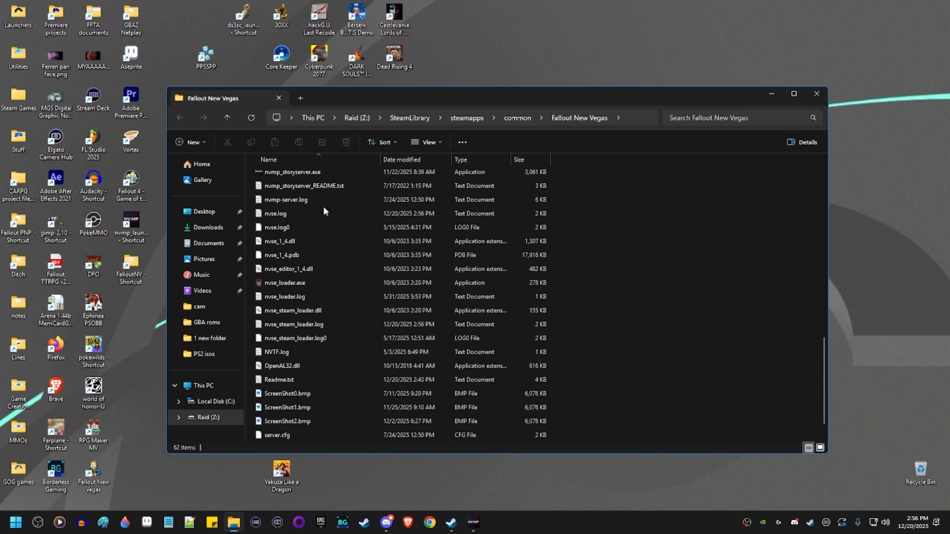
scroll(336, 327, down, 1)
scroll(337, 326, up, 8)
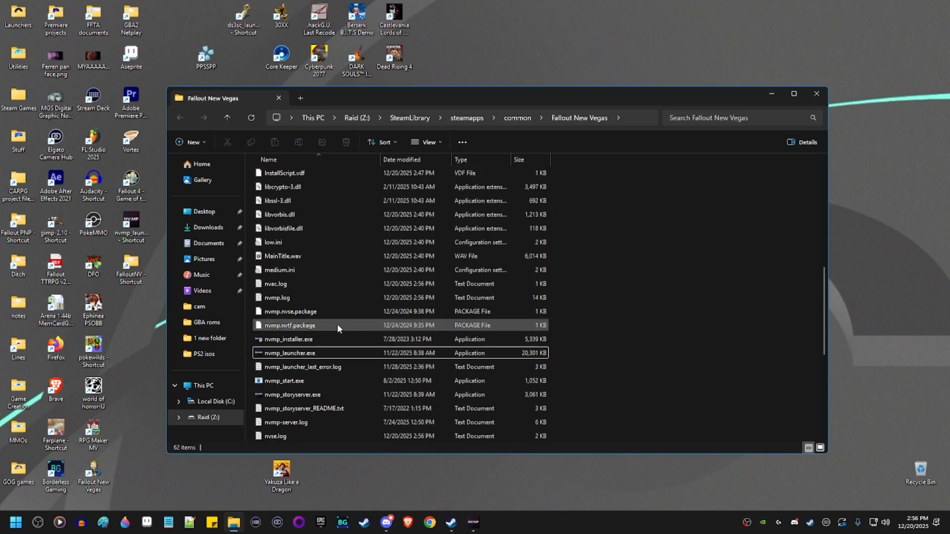
scroll(337, 323, up, 4)
scroll(333, 369, down, 3)
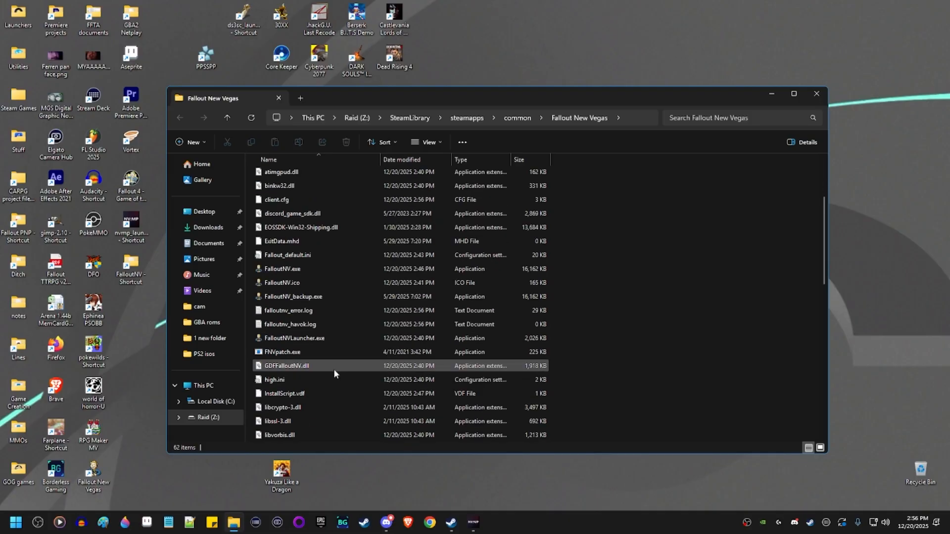
double_click(337, 338)
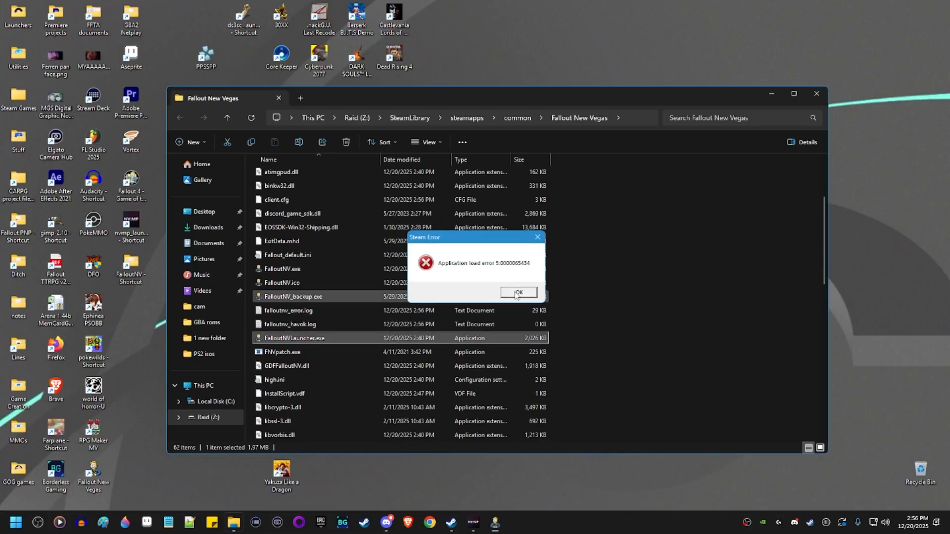
Dismiss the Steam load error and launch Fallout: New Vegas from the Steam tray menu.
click(516, 292)
right_click(809, 522)
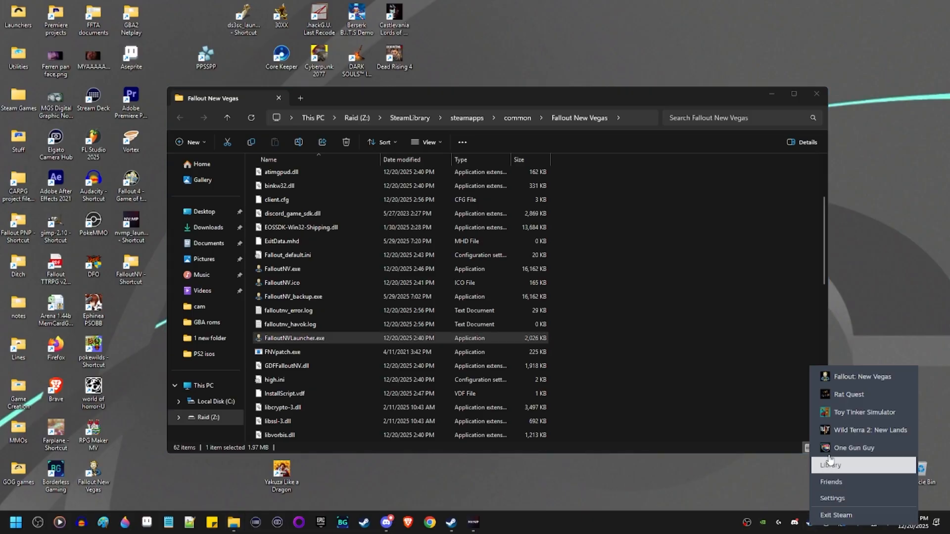
click(844, 384)
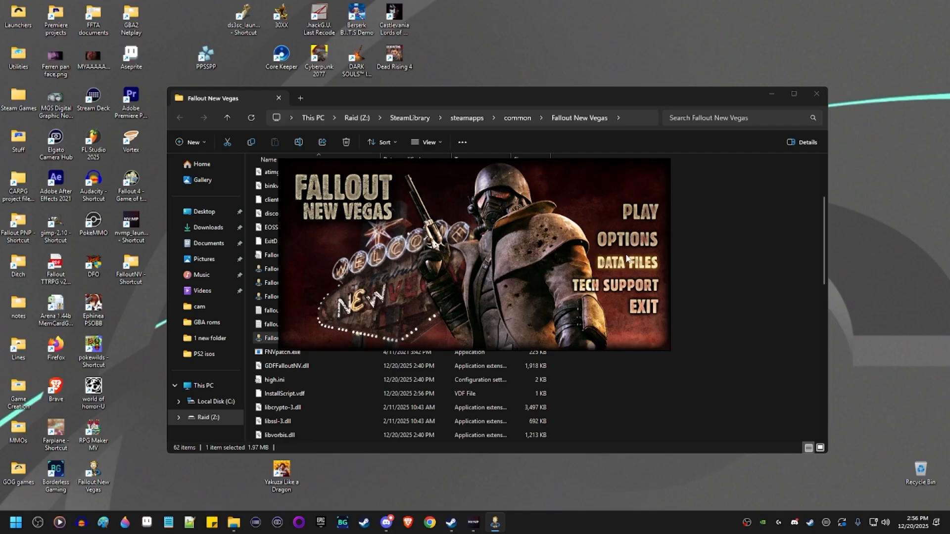
Open the game's options and check the Windows display settings.
click(627, 244)
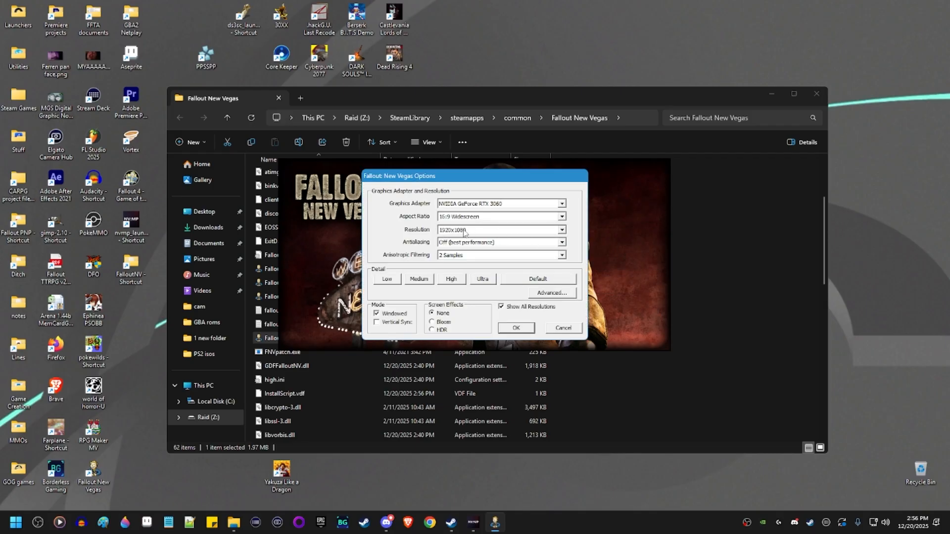
right_click(576, 494)
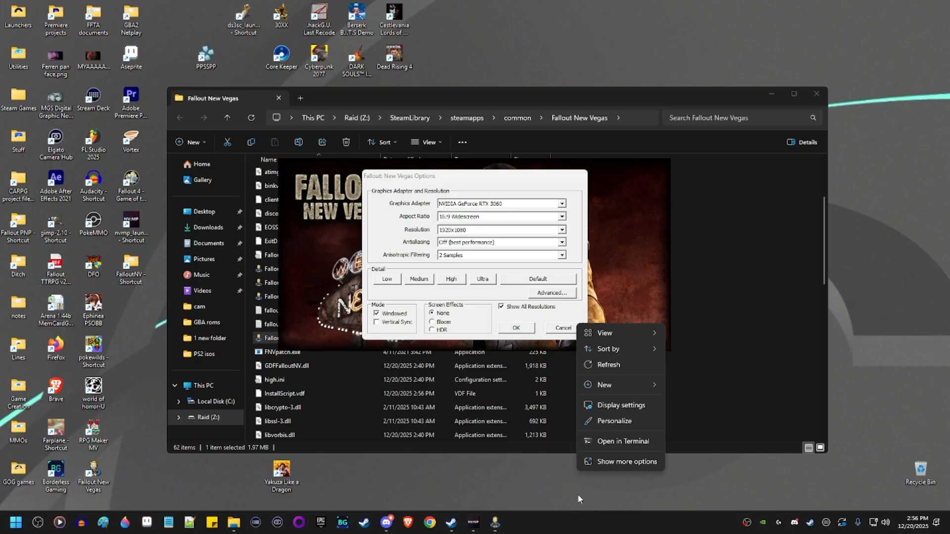
click(613, 405)
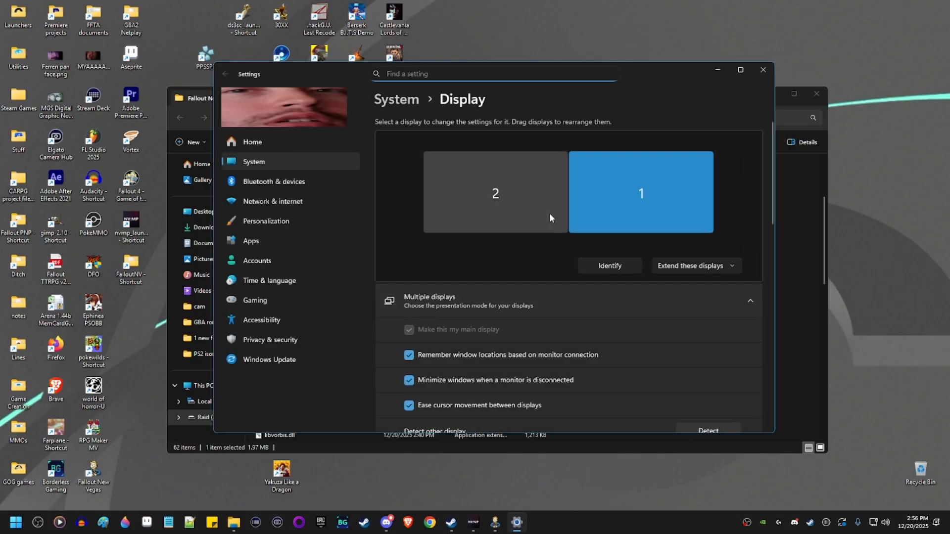
scroll(598, 291, down, 8)
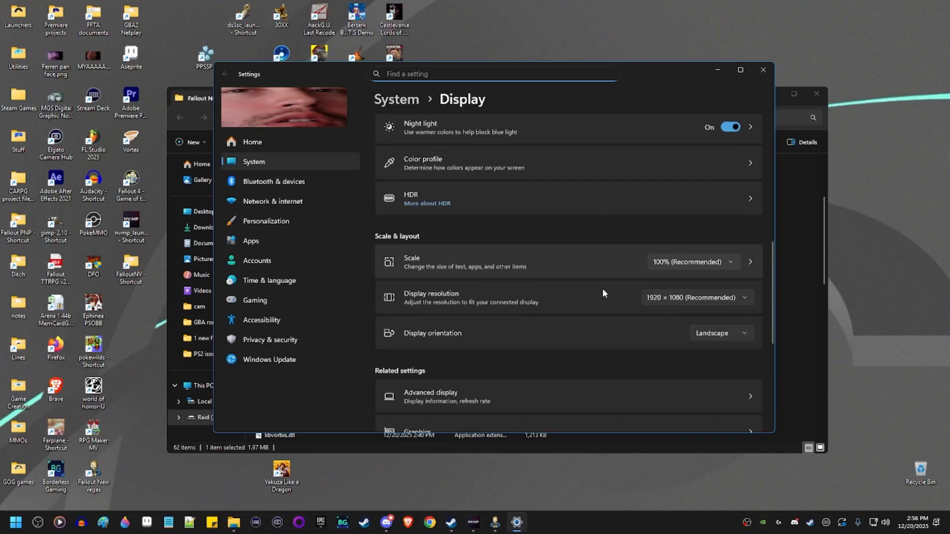
scroll(603, 292, down, 2)
drag(643, 89, 193, 95)
Check the per-app volume mixer, then close it.
right_click(888, 525)
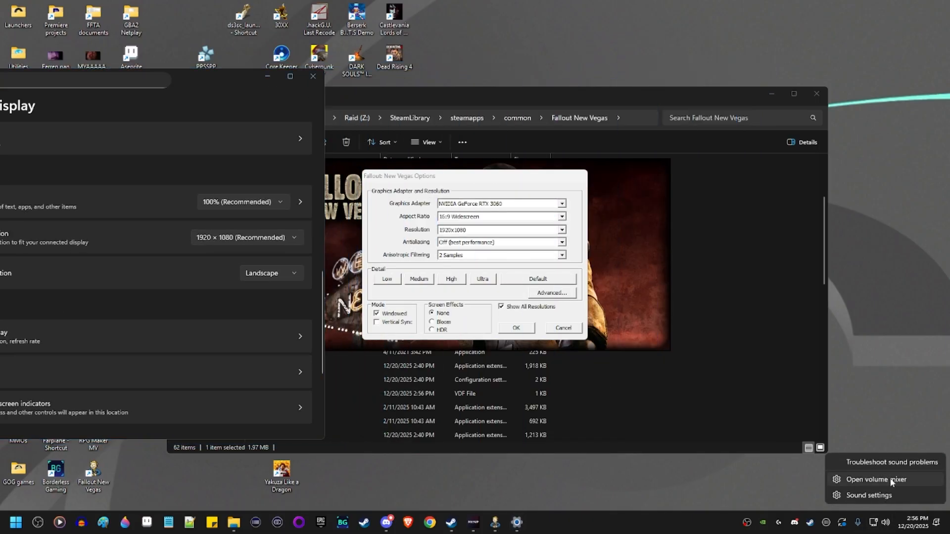
click(891, 475)
drag(203, 82, 313, 84)
scroll(257, 343, down, 2)
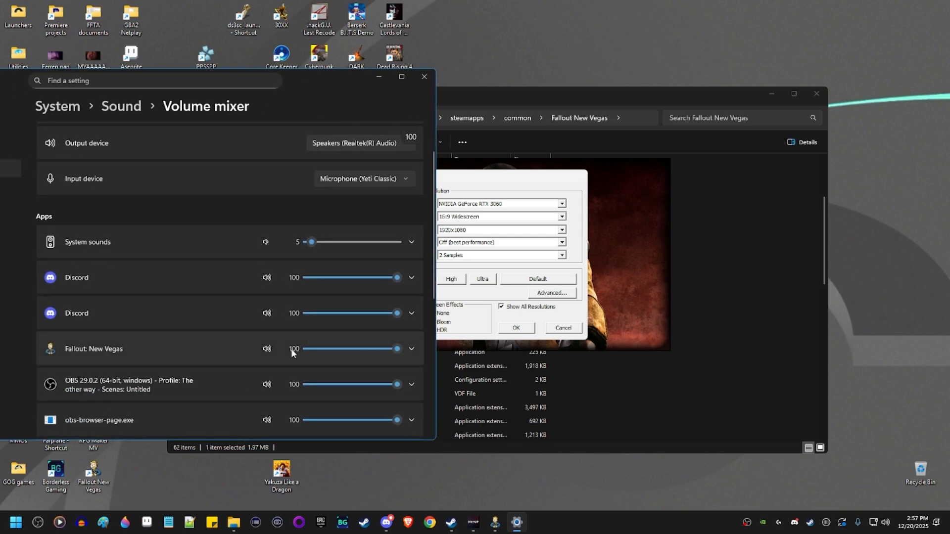
click(424, 76)
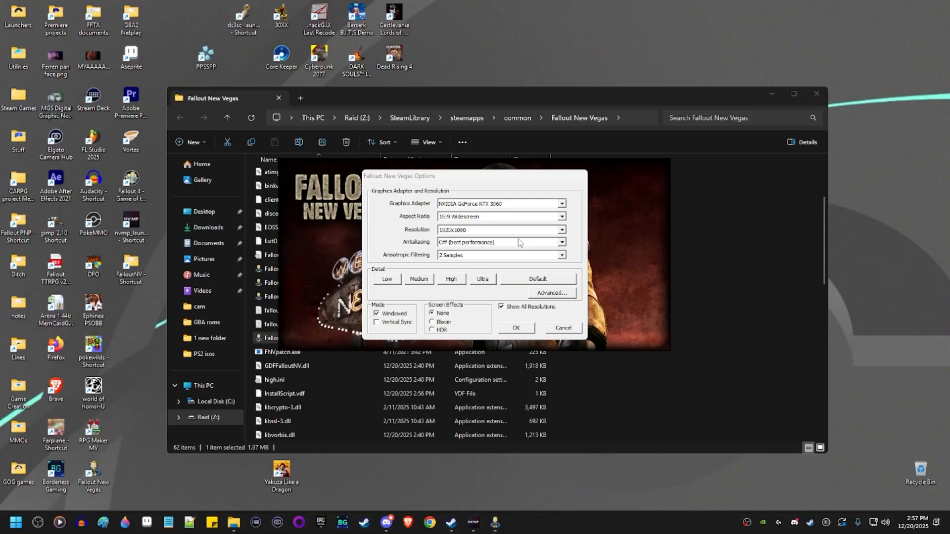
Keep the aspect ratio at 16:9 Widescreen and save the options.
click(467, 220)
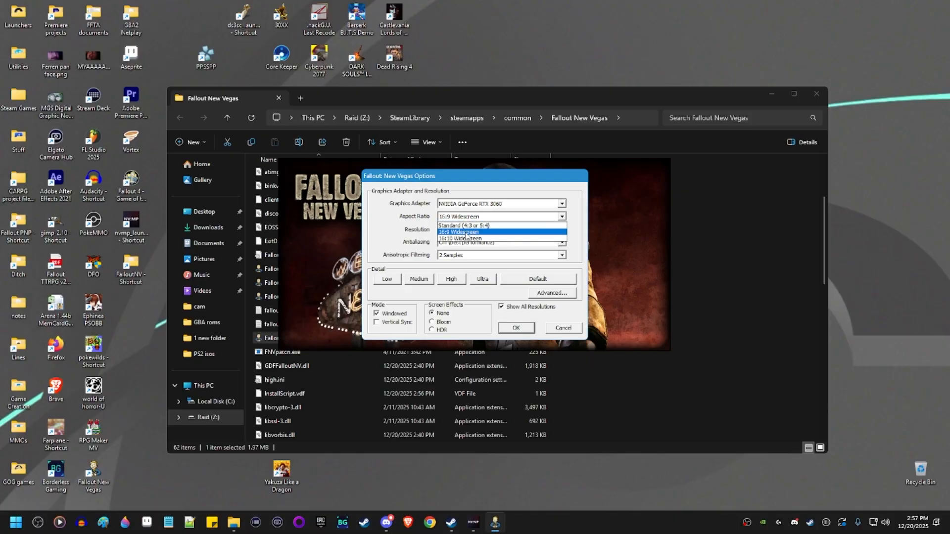
click(471, 232)
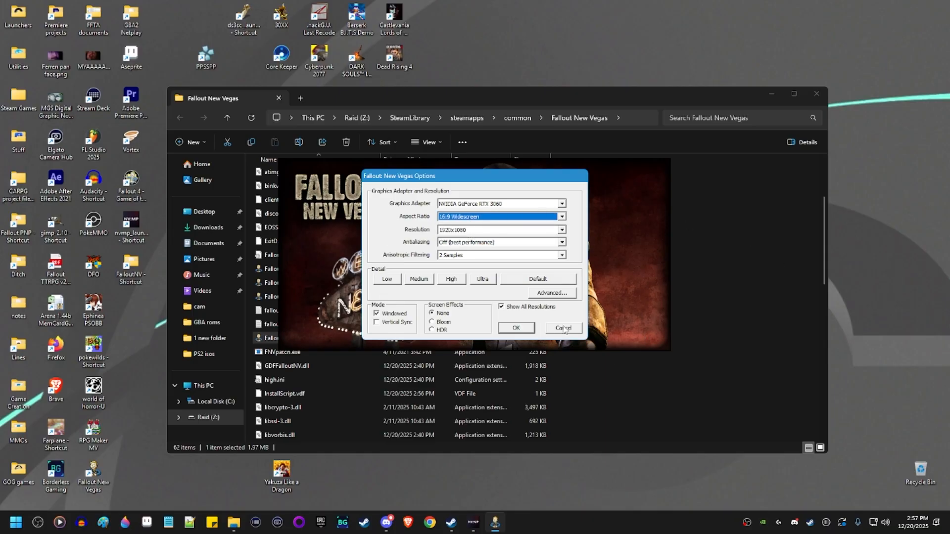
click(516, 328)
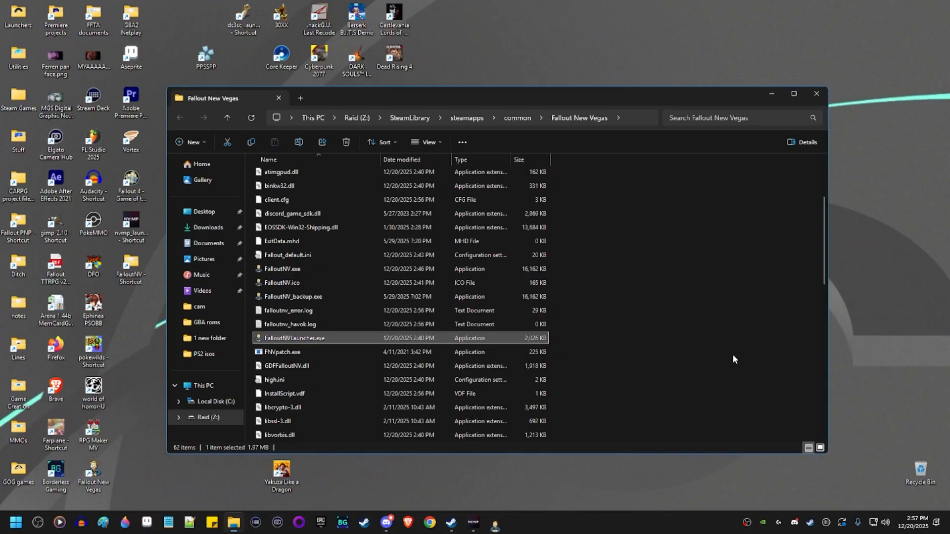
Select nvmp_launcher.exe in the game folder and join the NVMP OFFICIAL server from the NV:MP launcher.
click(646, 351)
scroll(646, 346, down, 6)
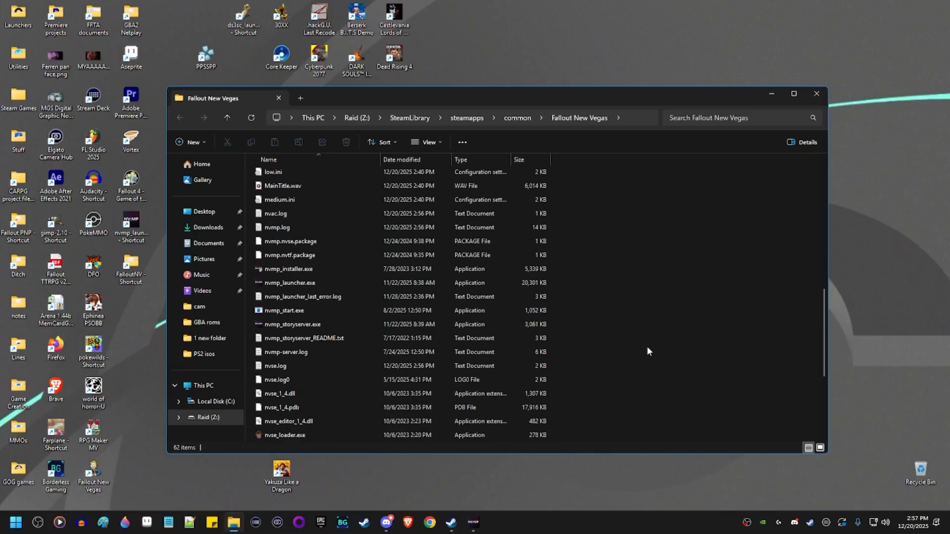
click(318, 281)
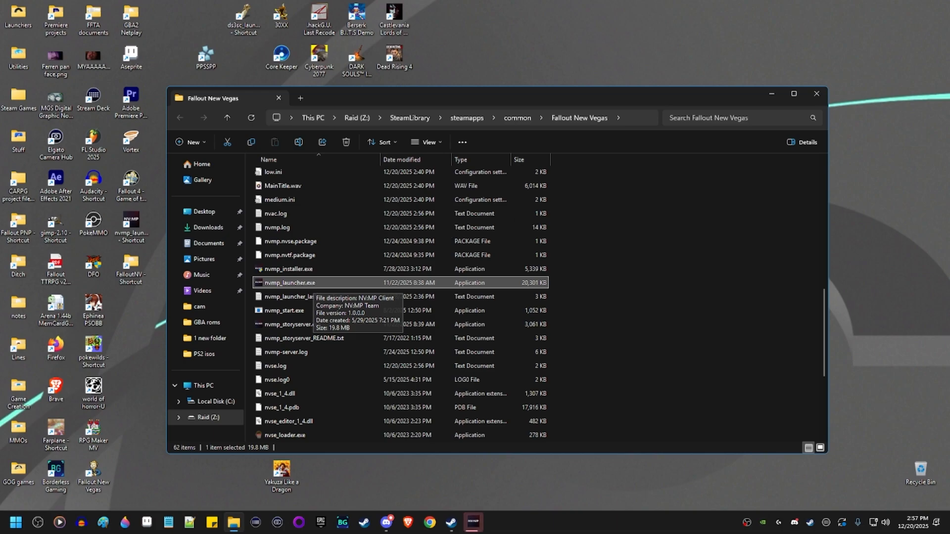
click(475, 523)
double_click(435, 236)
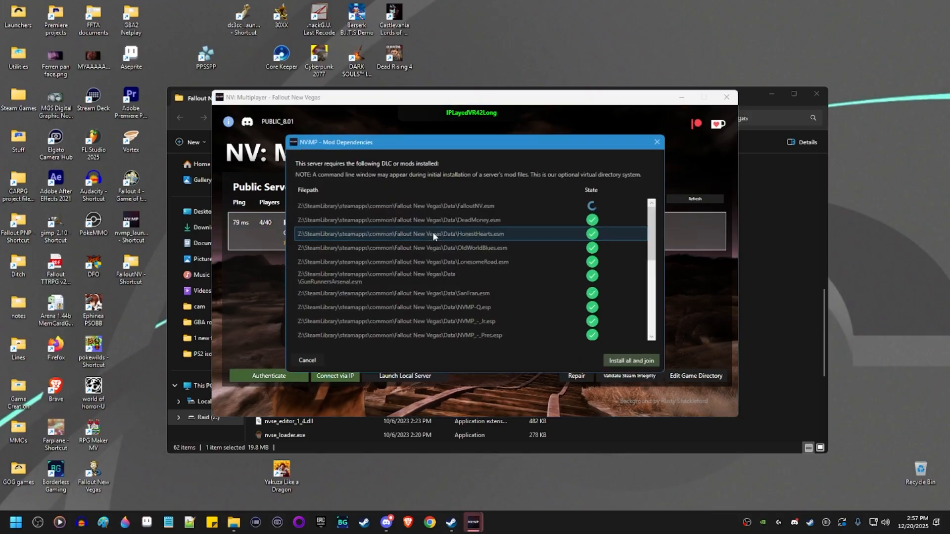